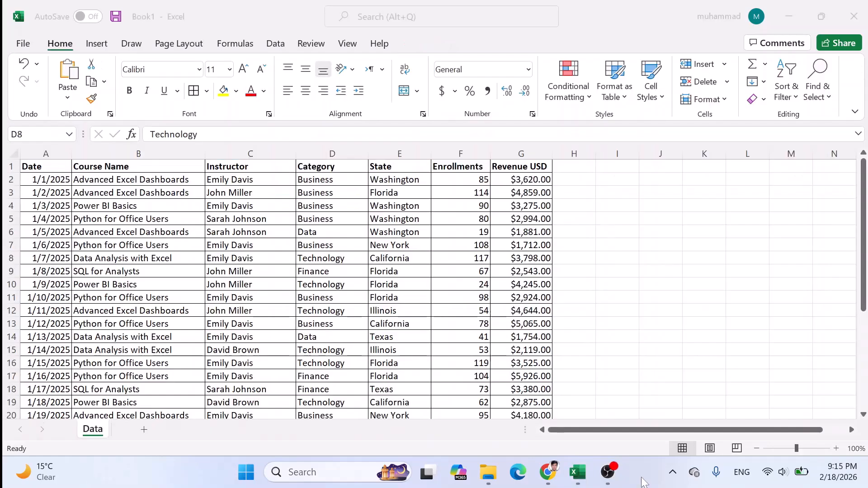
click(277, 257)
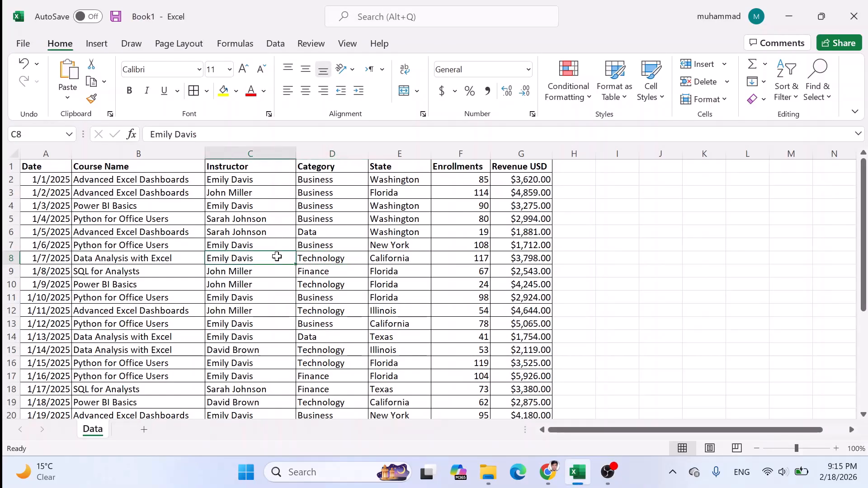
scroll(270, 259, down, 4)
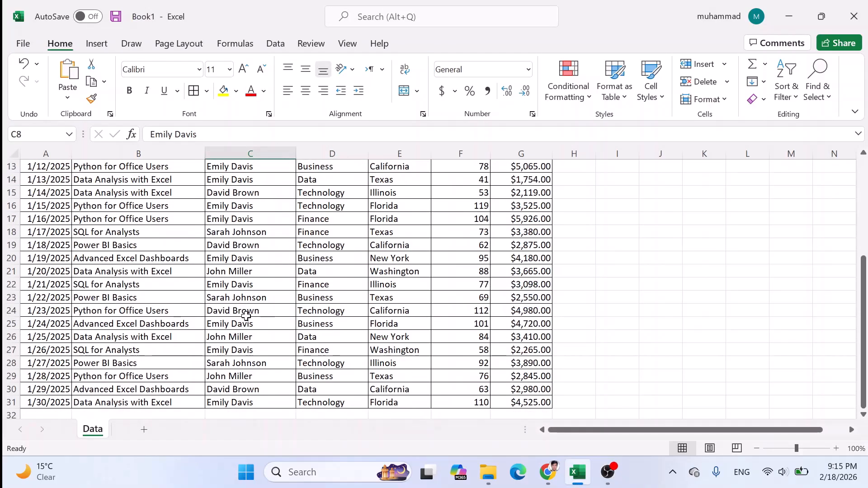
scroll(250, 320, up, 4)
click(321, 272)
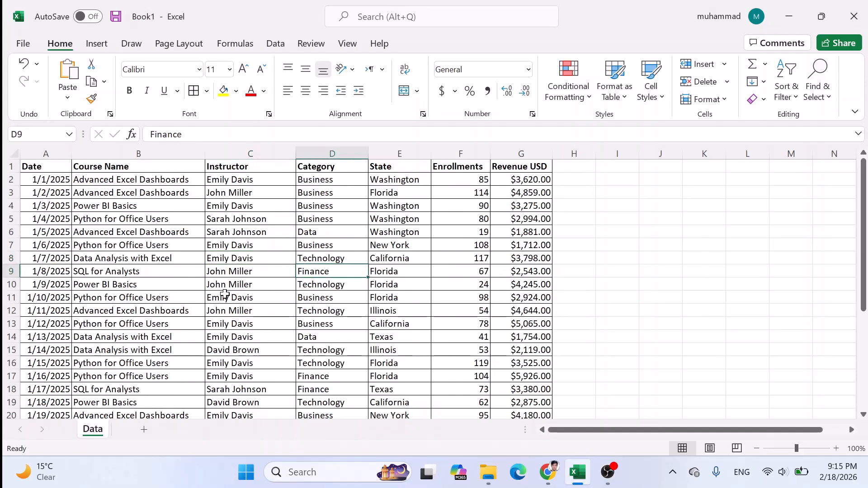
- Add a new worksheet to the workbook and name it Dashboard
click(147, 429)
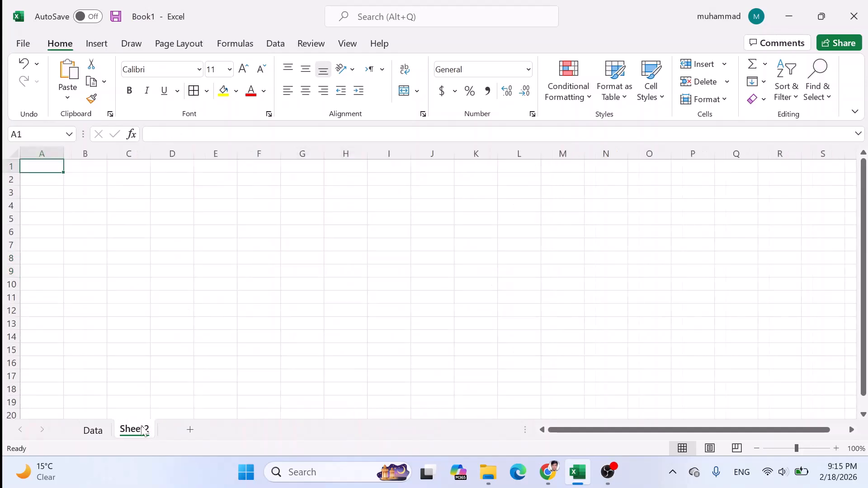
right_click(140, 428)
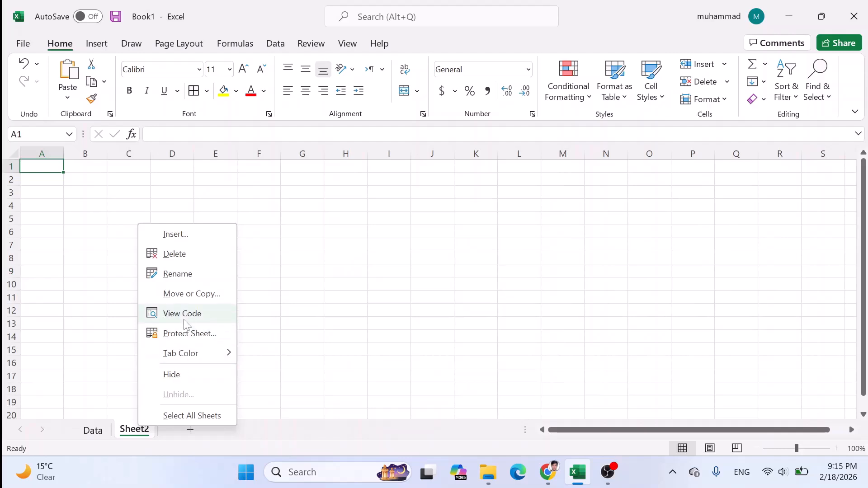
click(183, 274)
text(D)
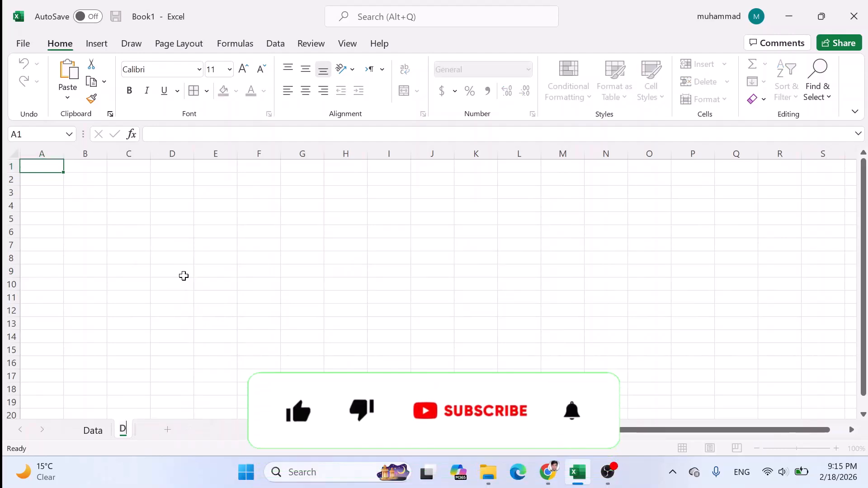
text(ashboard)
key(Return)
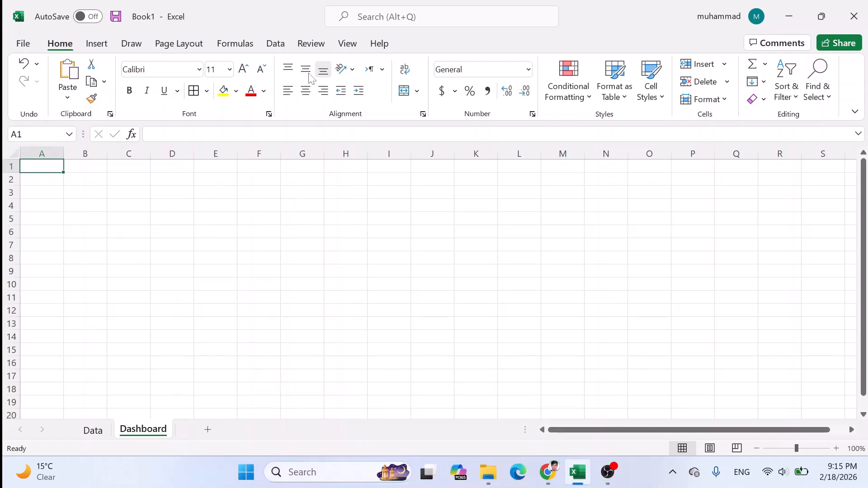
- Hide the gridlines on the Dashboard sheet
click(348, 44)
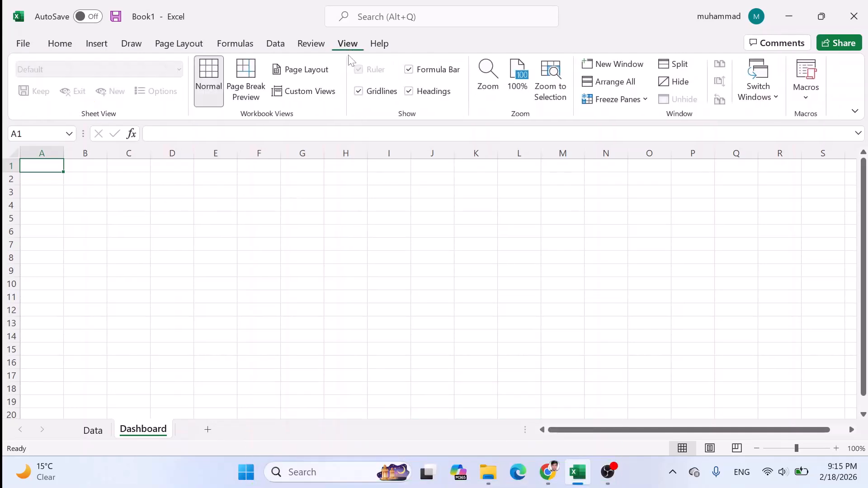
click(358, 91)
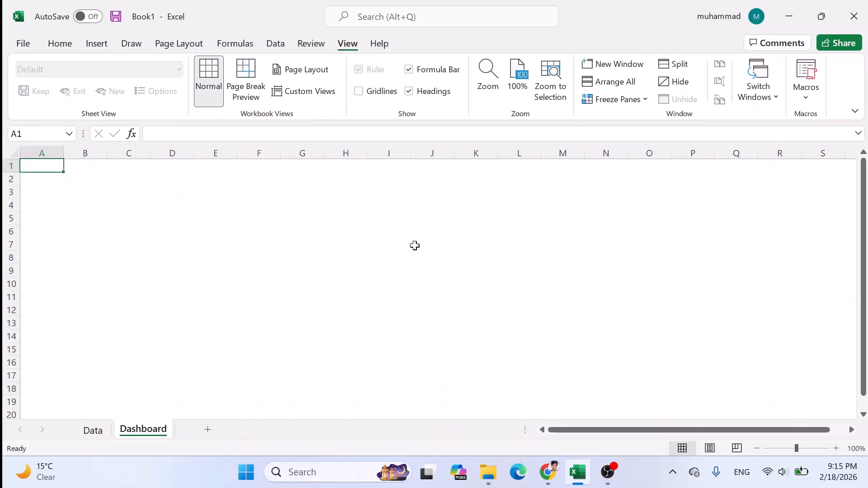
click(181, 204)
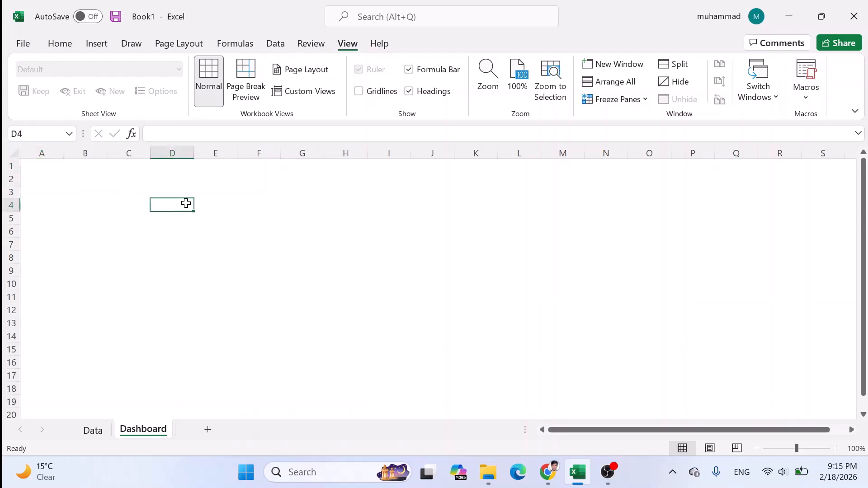
- Draw a background rectangle about 4.97" high and 12.98" wide on the Dashboard sheet, with its corner aligned to cell A1
click(97, 44)
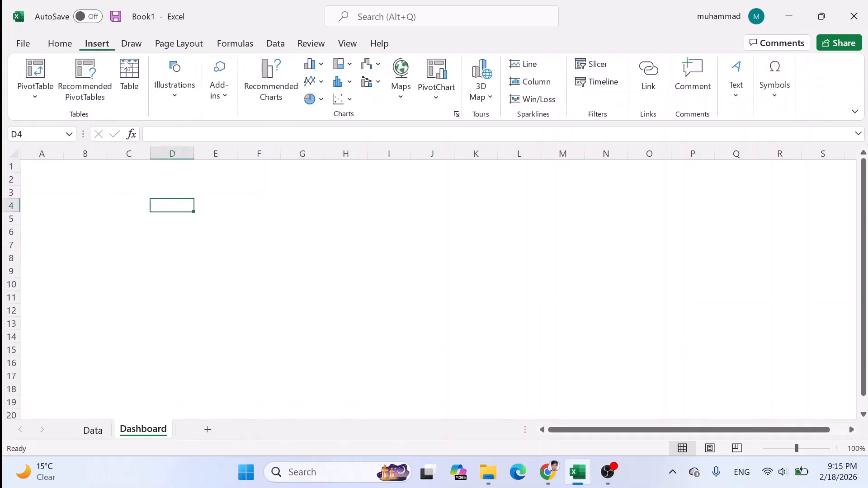
click(174, 97)
click(199, 152)
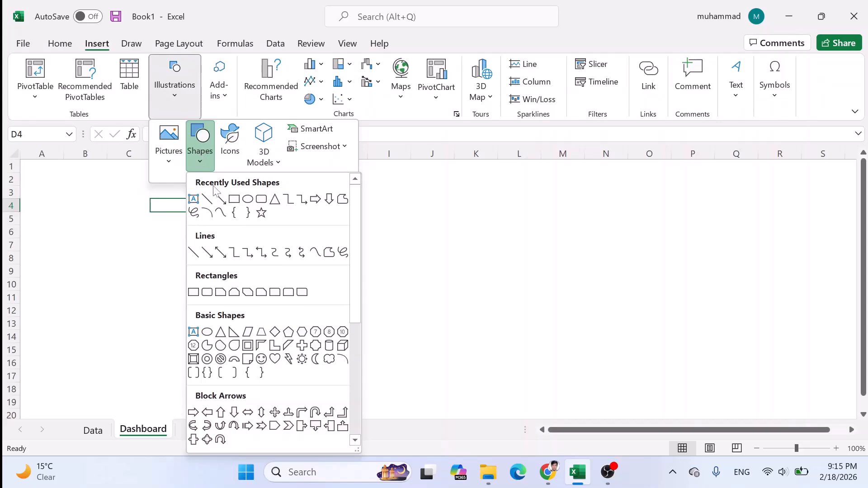
click(234, 199)
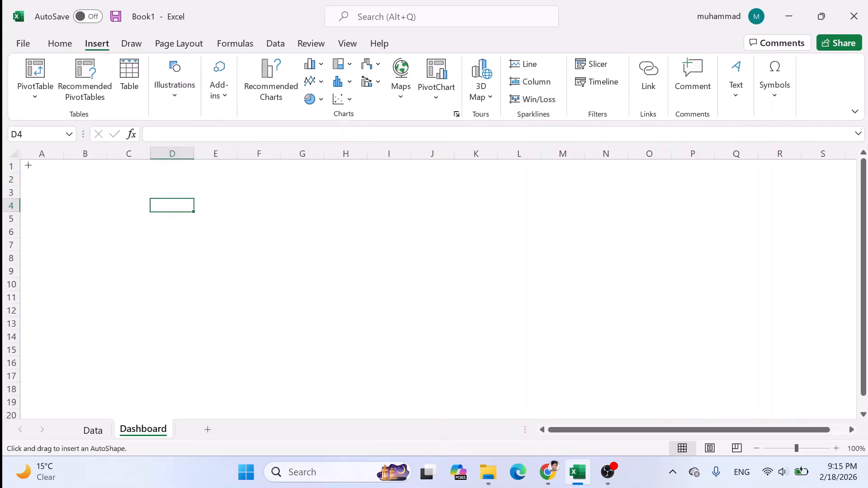
drag(25, 163, 857, 418)
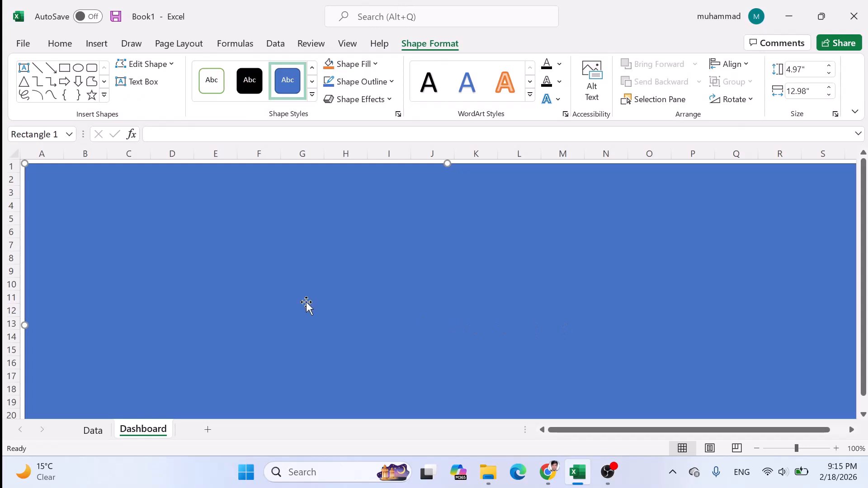
drag(136, 226, 123, 217)
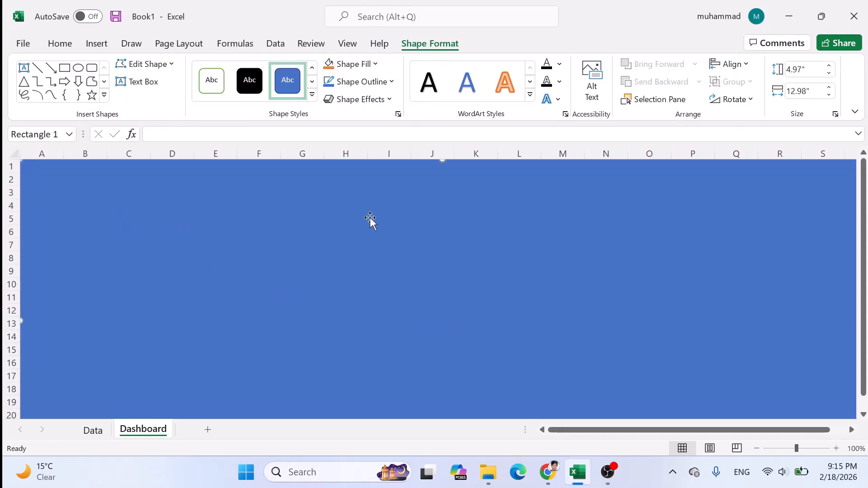
- Remove the background rectangle's outline and fill it with the standard dark blue
click(383, 86)
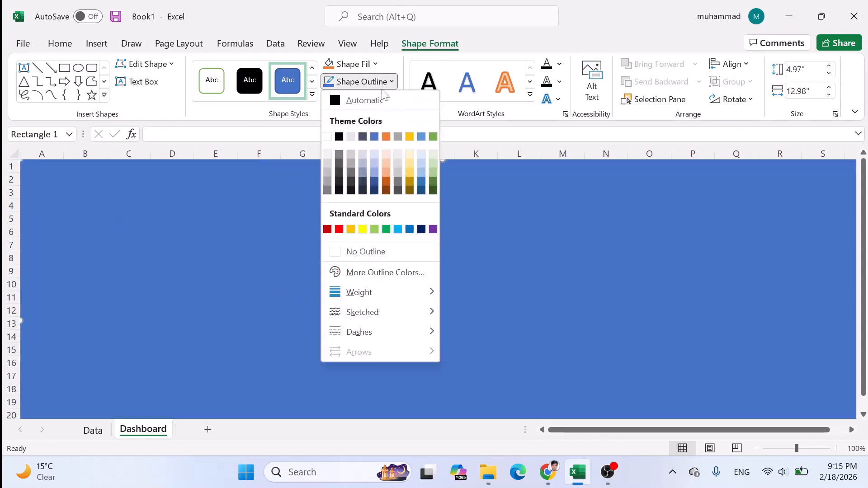
click(375, 251)
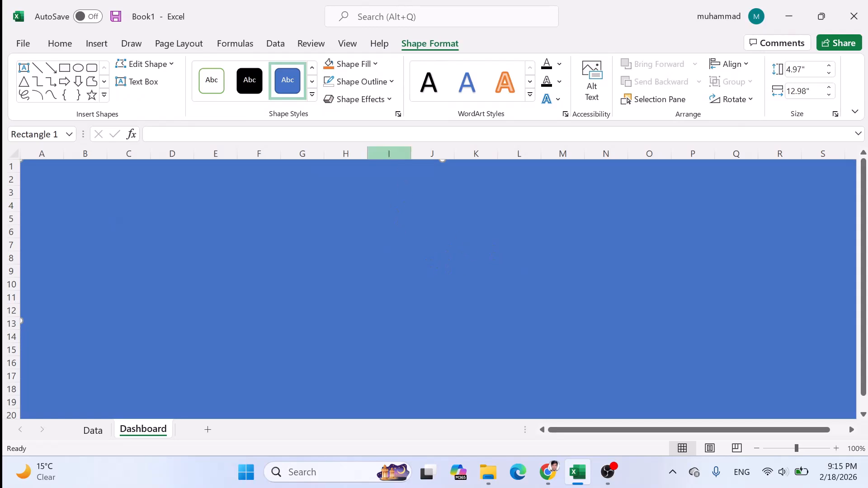
click(313, 95)
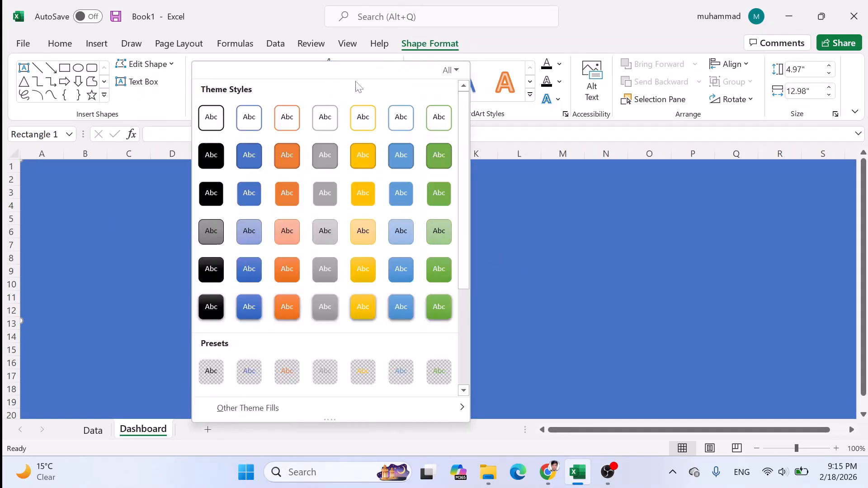
click(484, 63)
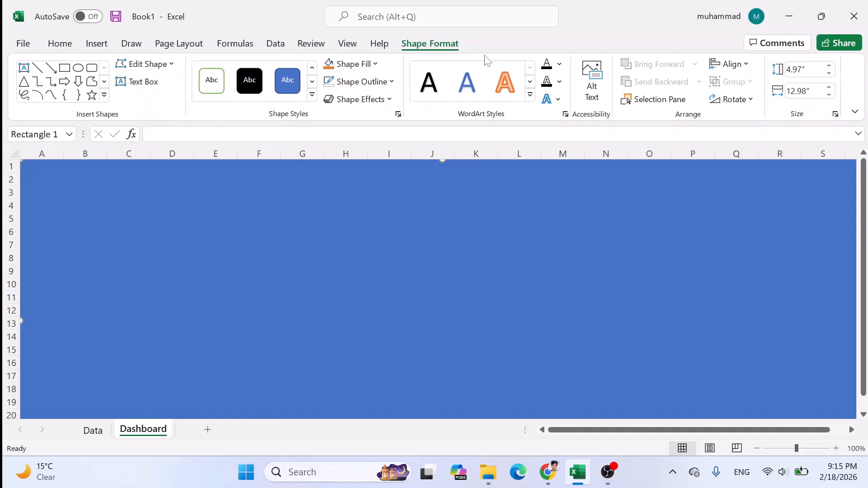
click(376, 64)
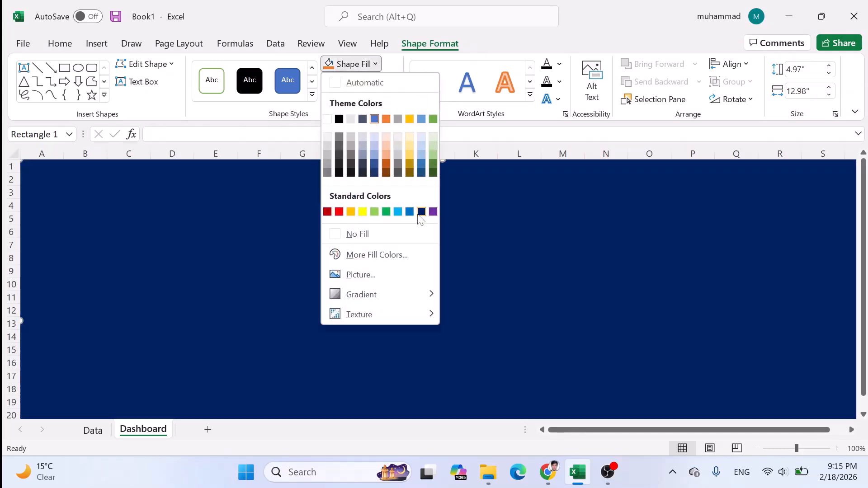
click(420, 212)
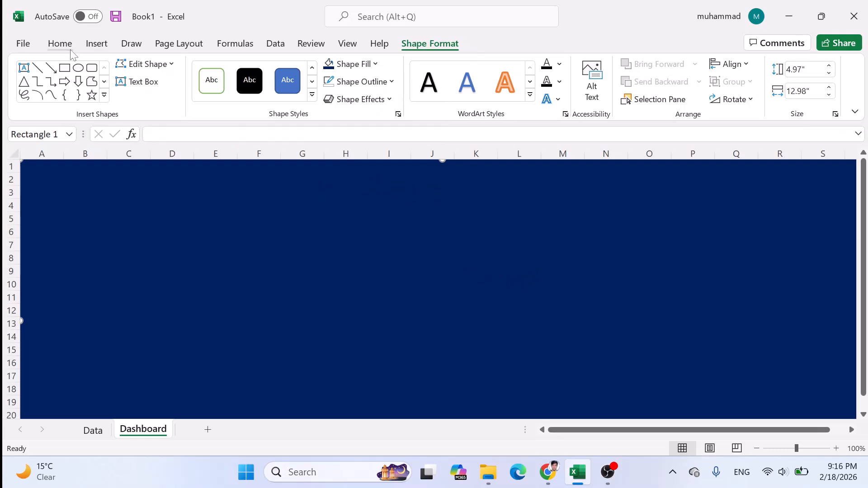
- Add a text box about 0.5" by 4.5" centered near the rectangle's upper edge, reading "Online Course Enrollment Dashboard"
click(25, 68)
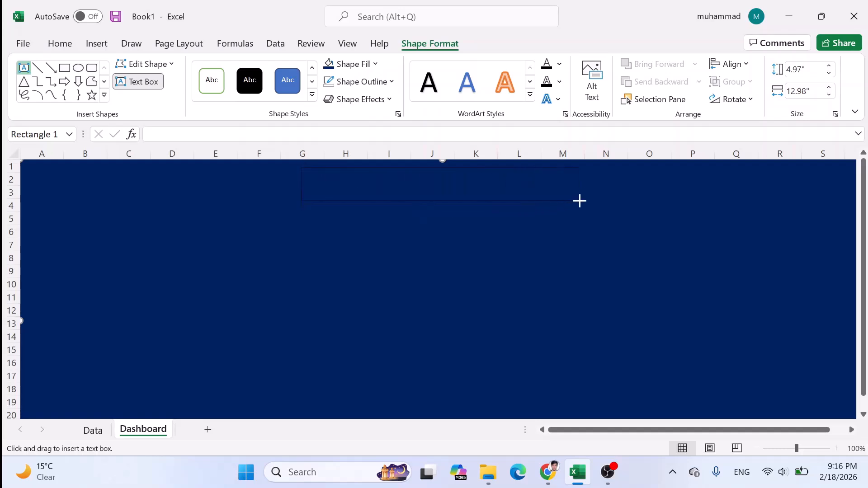
drag(594, 201, 594, 201)
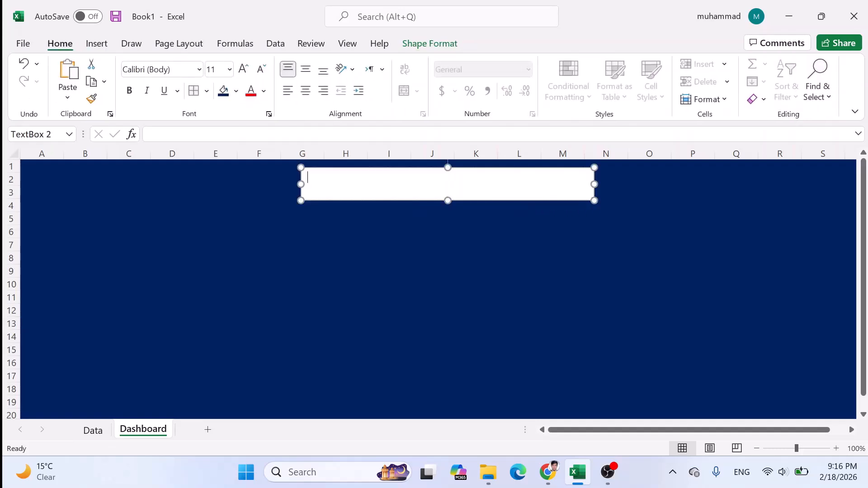
drag(453, 200, 437, 201)
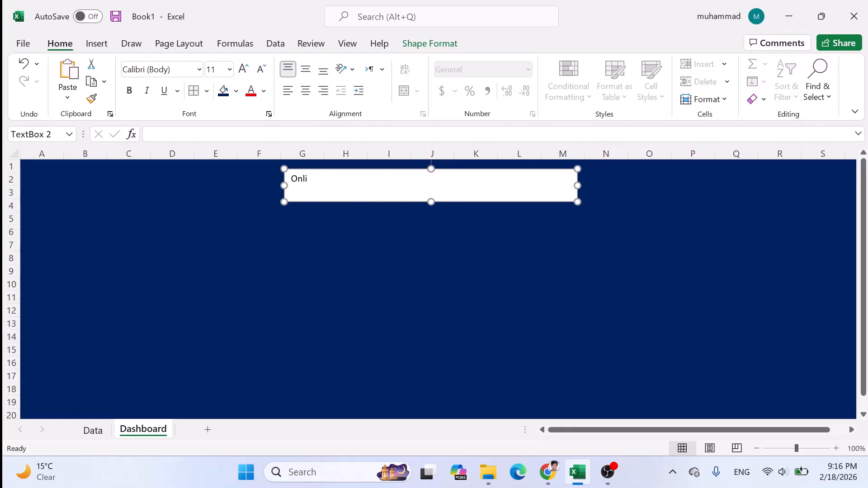
text(Online Course Enrollment Dashboard)
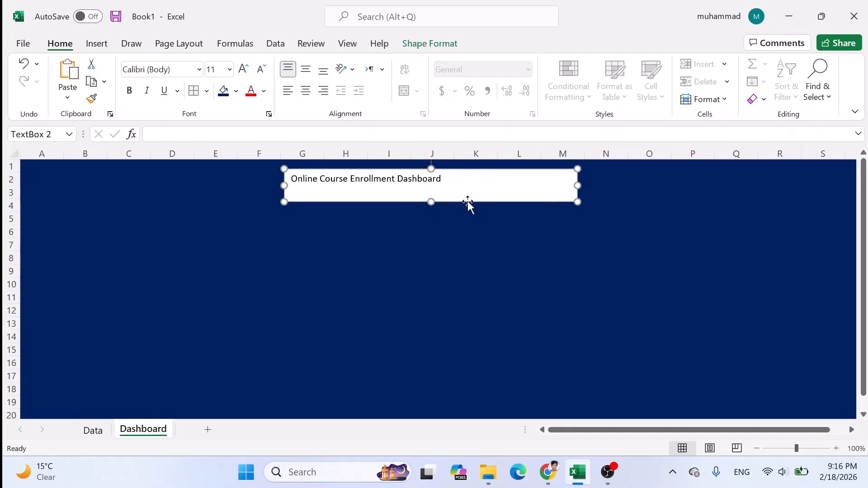
- Center the title text horizontally and vertically in its box and make it 18 pt bold
click(306, 90)
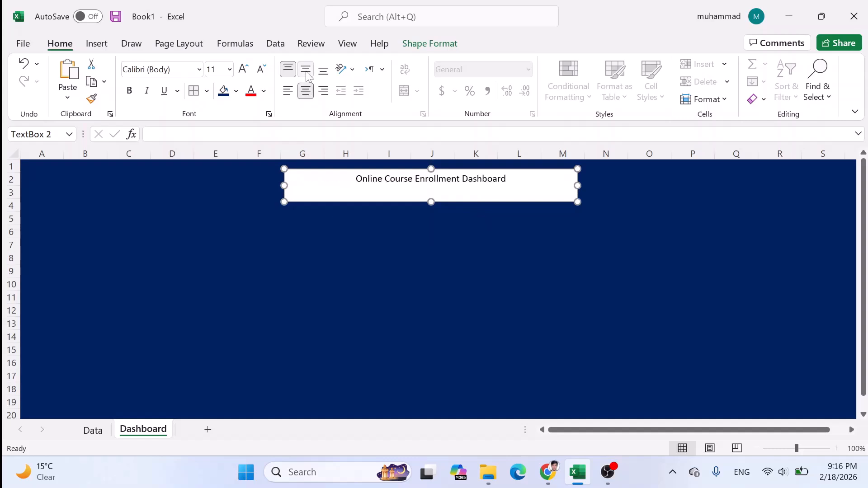
click(305, 70)
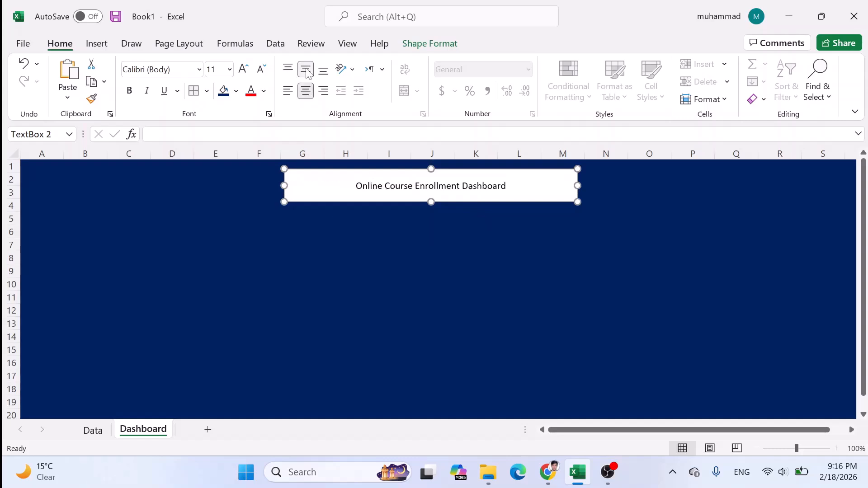
click(243, 70)
click(243, 70)
click(243, 70)
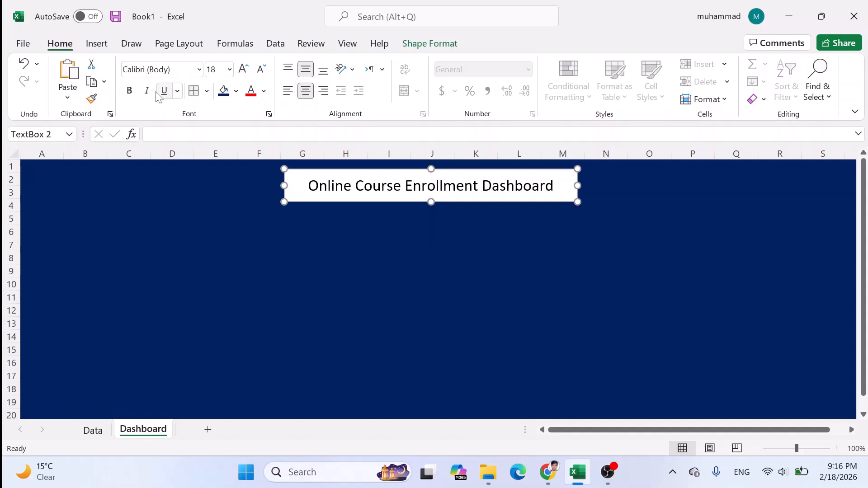
click(129, 90)
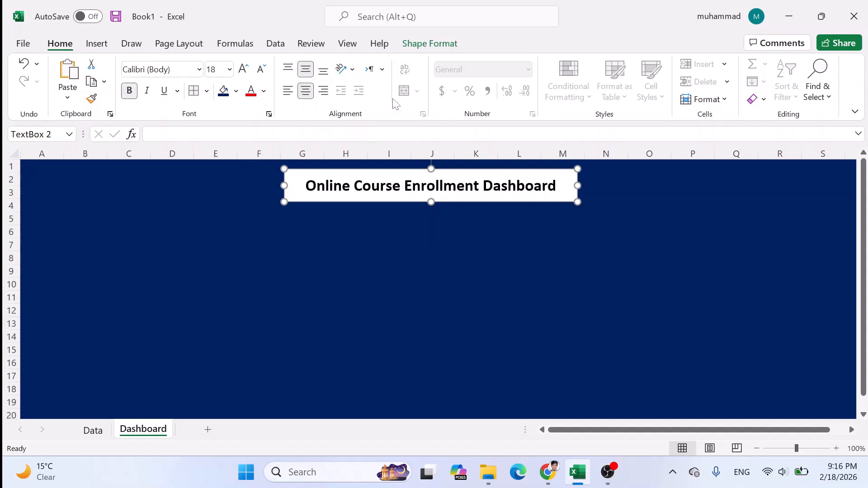
- Remove the fill and the outline from the title text box
click(439, 51)
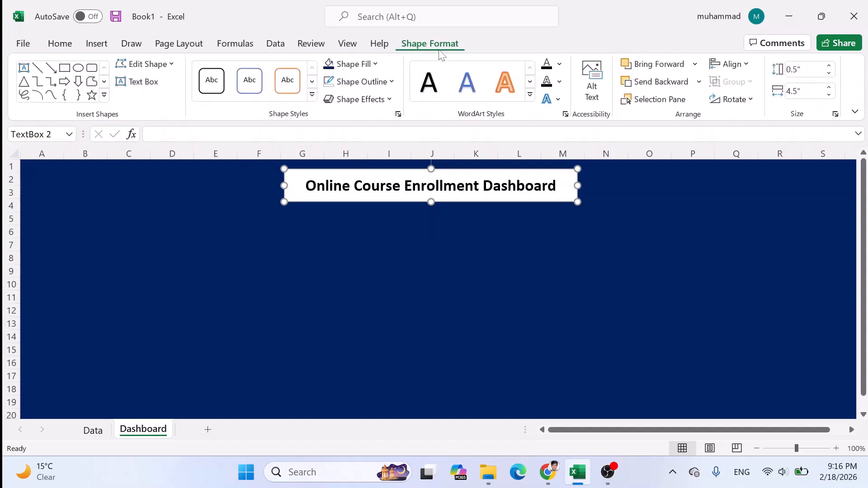
click(374, 64)
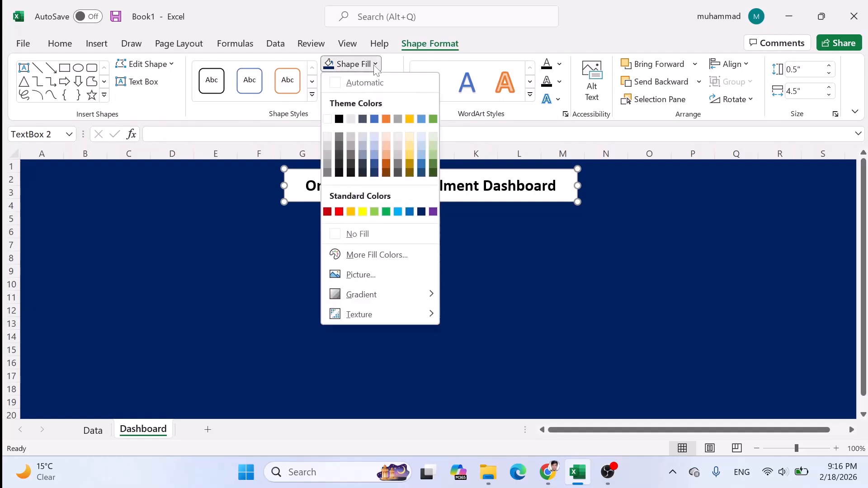
click(361, 237)
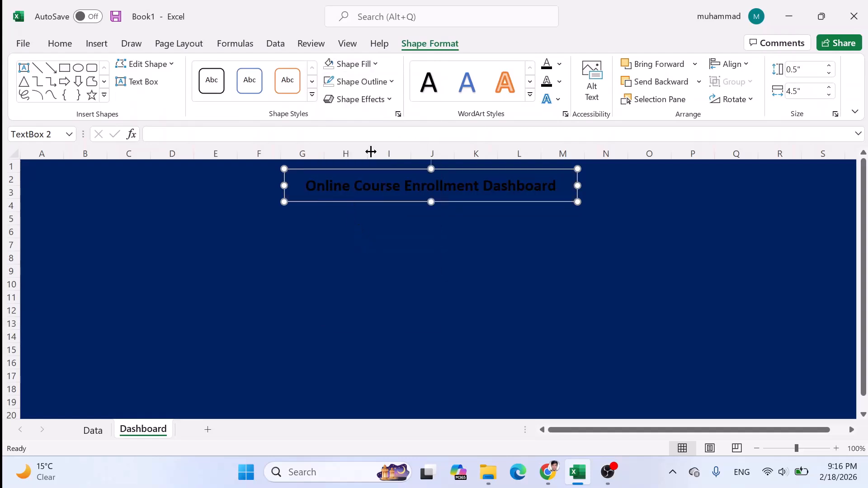
click(389, 82)
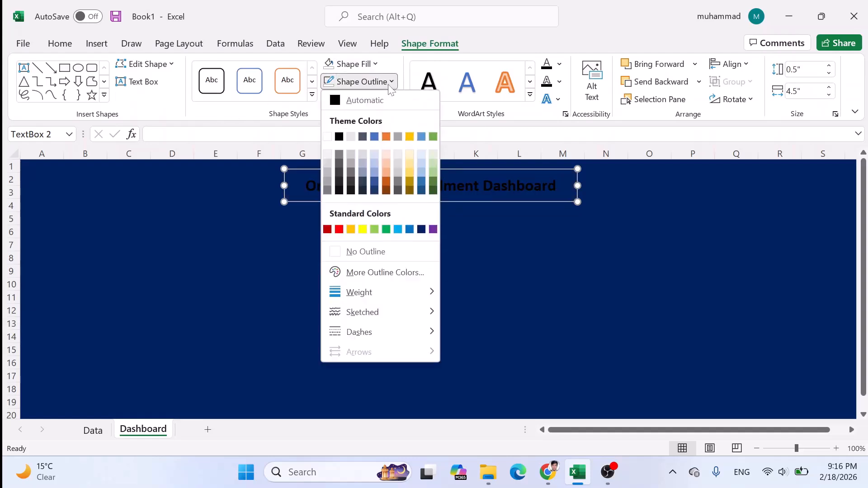
click(366, 252)
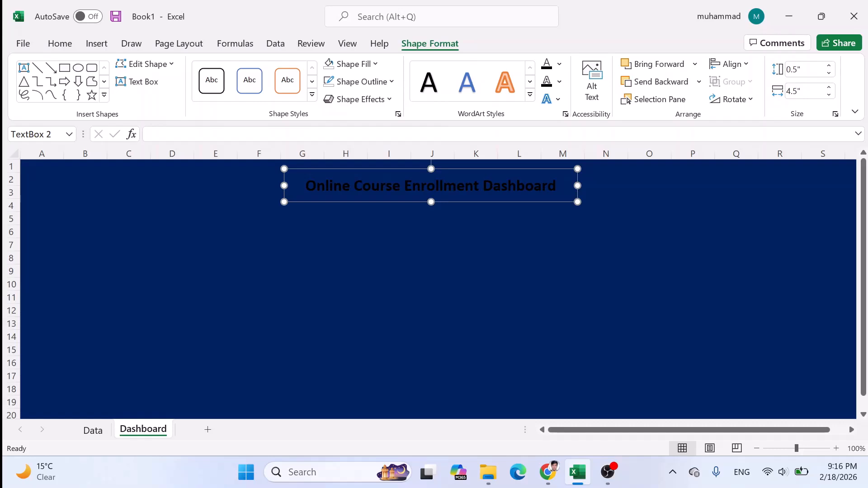
click(60, 44)
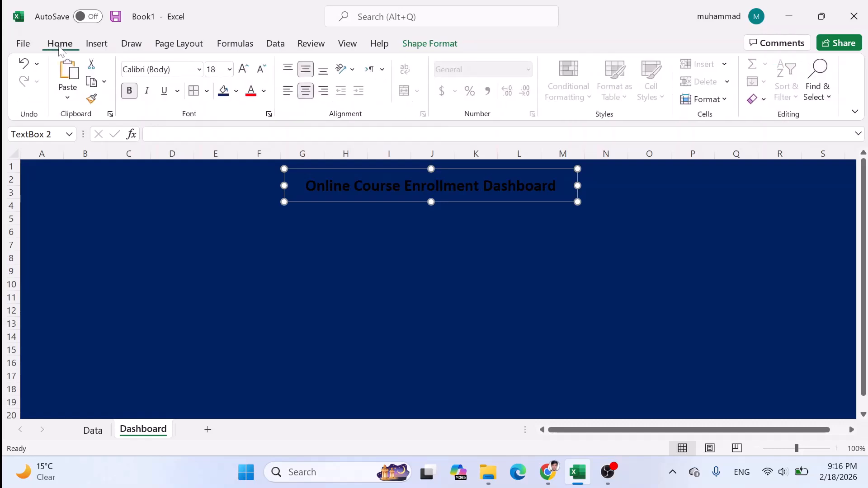
- Change the title text color to white and move the title text box slightly up
click(235, 91)
click(236, 92)
click(265, 93)
click(250, 146)
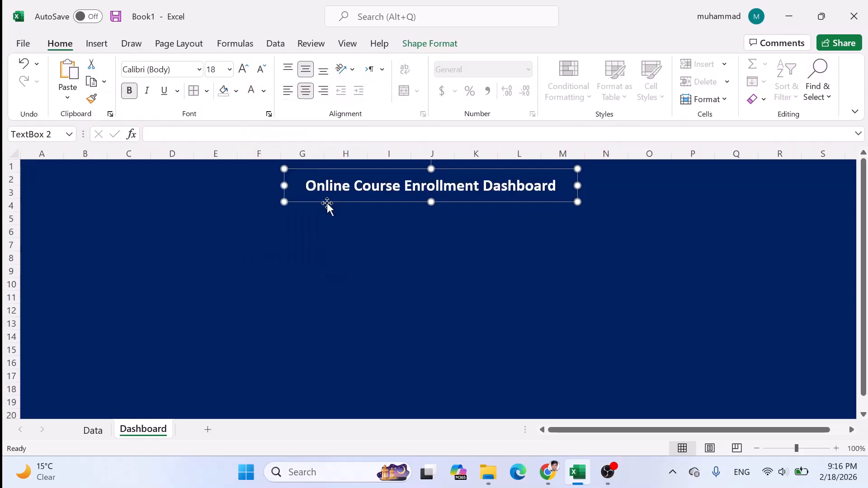
click(381, 225)
drag(388, 202, 391, 196)
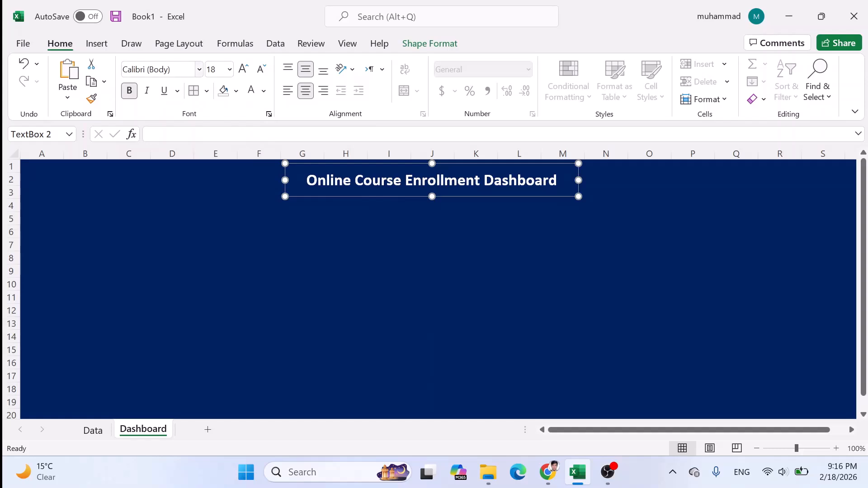
click(363, 210)
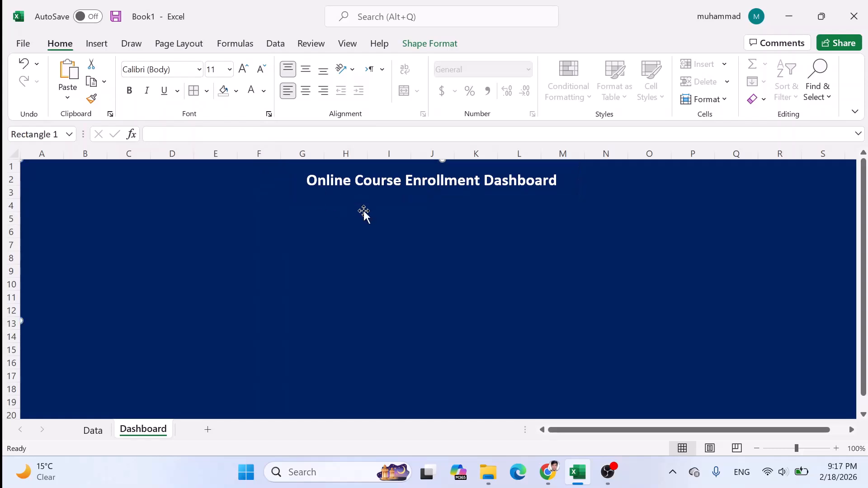
- Draw a straight line about 11.29" wide just beneath the title, spanning roughly from column B to column S
click(100, 49)
click(186, 101)
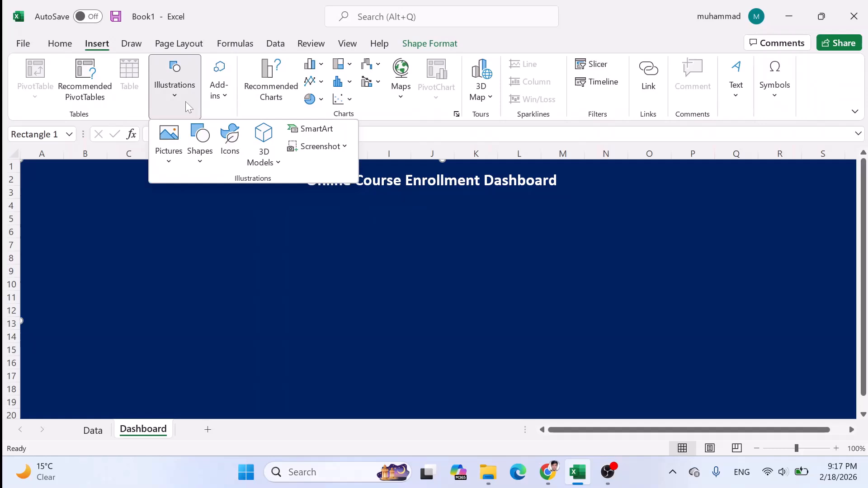
click(199, 153)
click(190, 251)
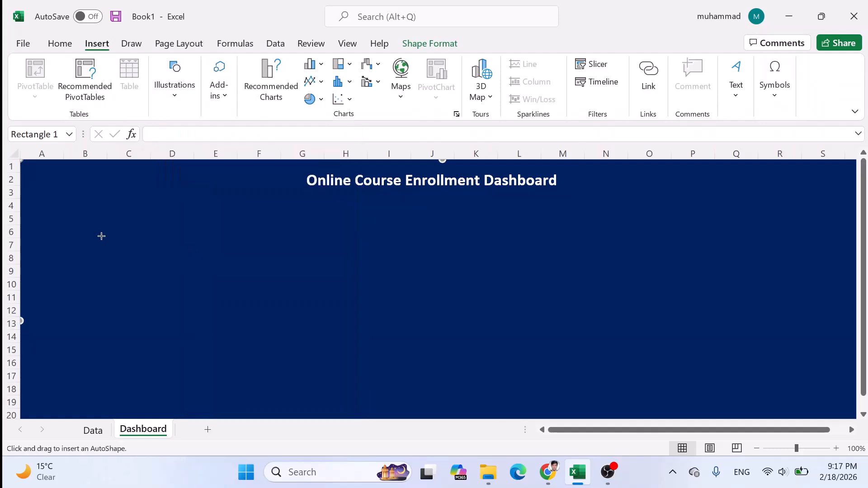
mouse_move(79, 198)
mouse_down()
mouse_move(397, 213)
mouse_move(579, 196)
mouse_move(813, 194)
mouse_up()
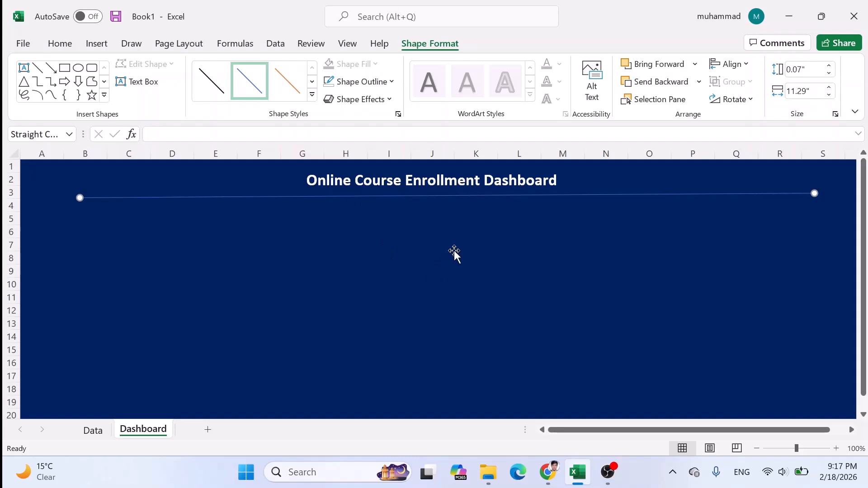
click(474, 222)
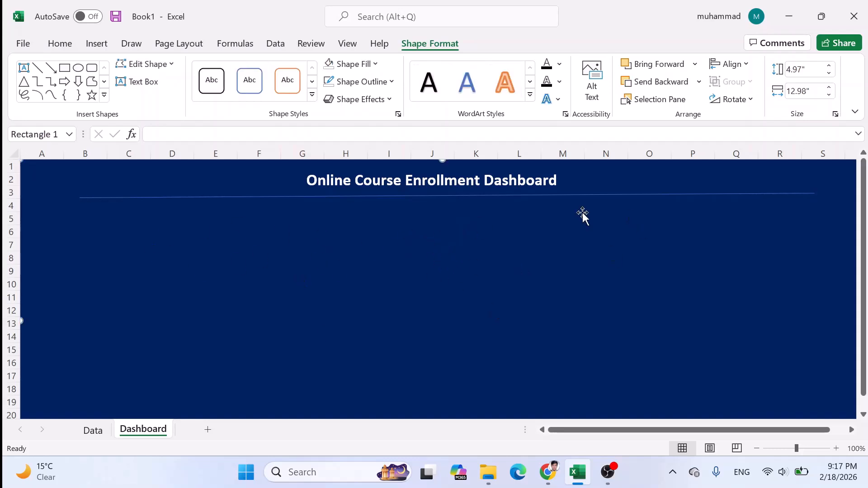
scroll(520, 256, down, 1)
scroll(520, 256, up, 1)
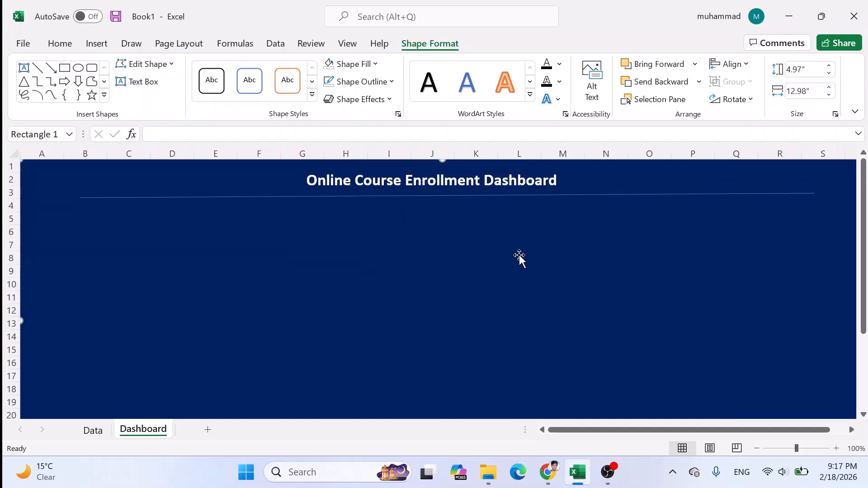
scroll(447, 260, down, 2)
scroll(446, 259, up, 2)
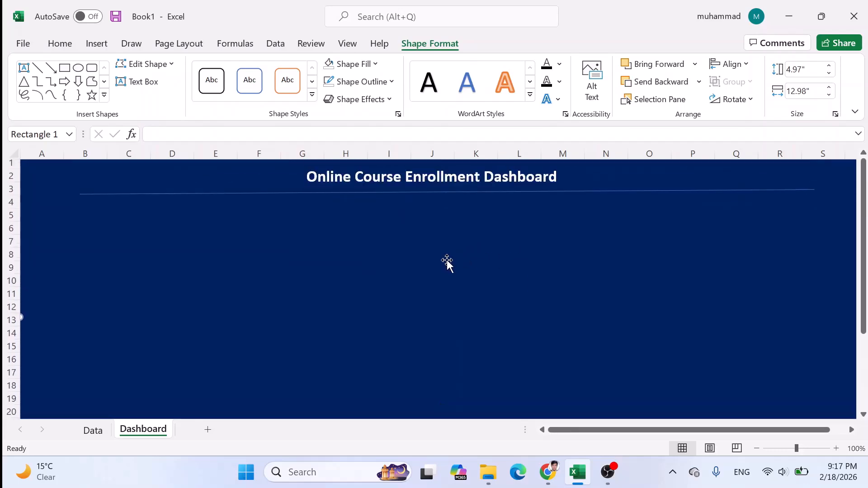
- Convert the range A1:G31 on the Data sheet into a table with headers and name the table "data"
click(97, 433)
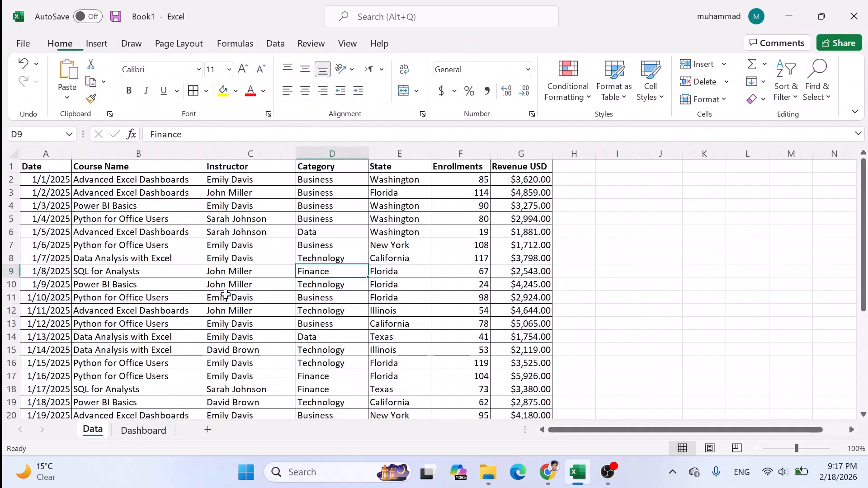
click(234, 270)
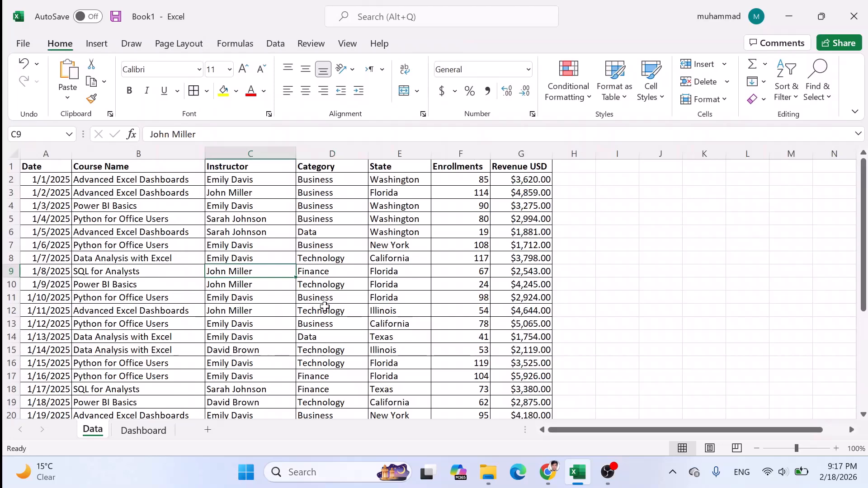
key(ctrl+t)
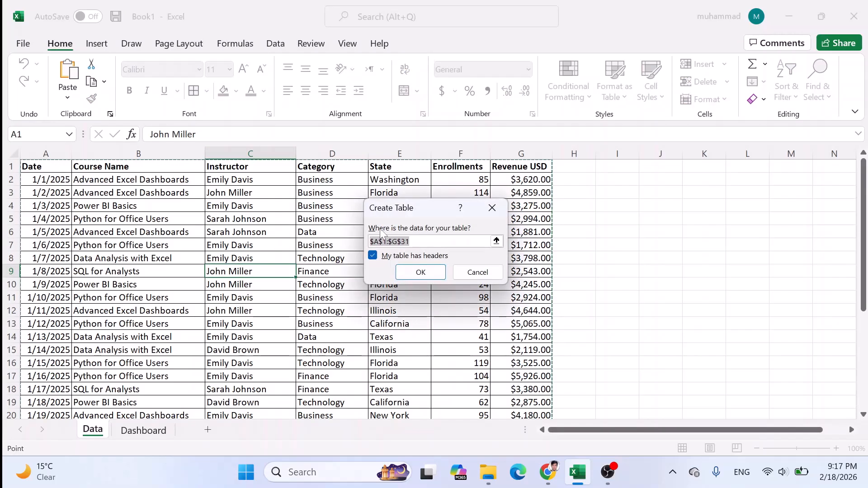
click(419, 273)
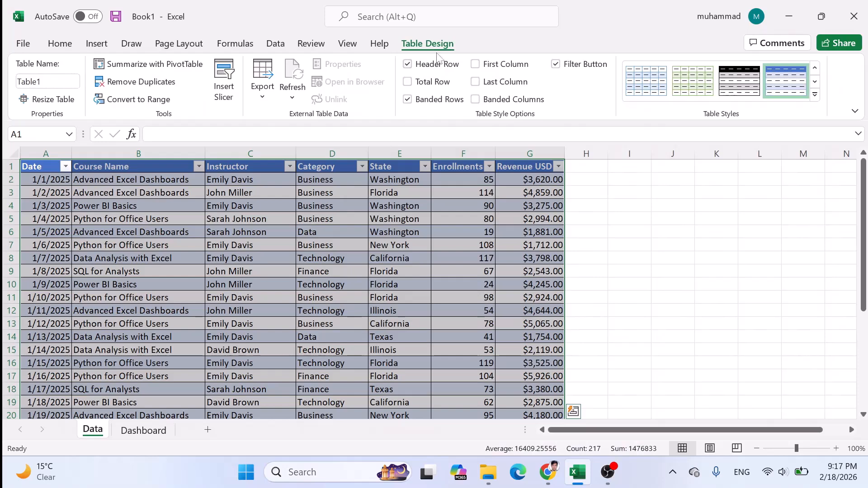
click(36, 81)
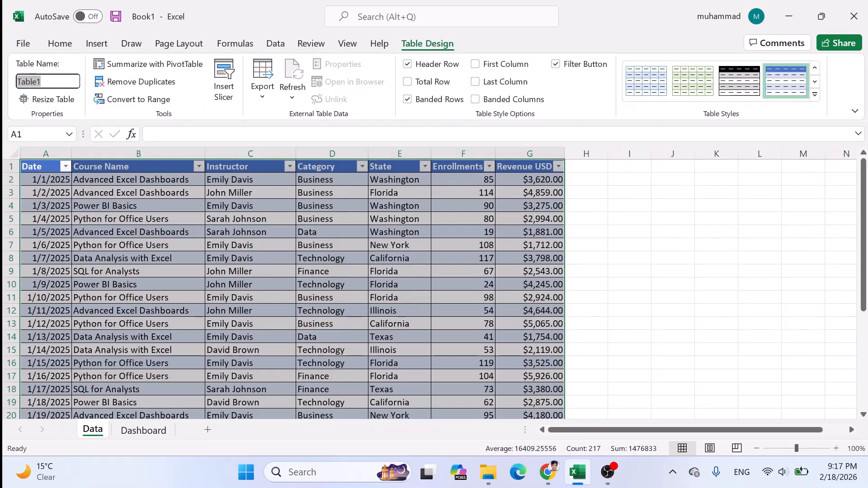
text(data)
key(Return)
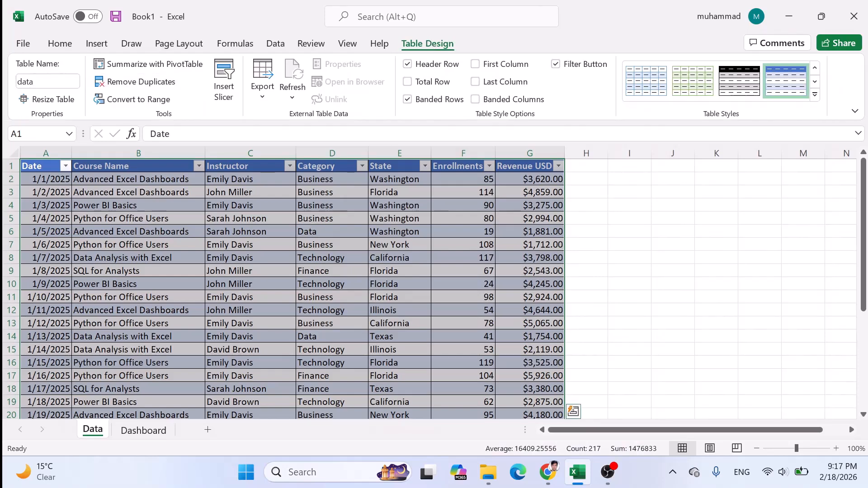
click(246, 245)
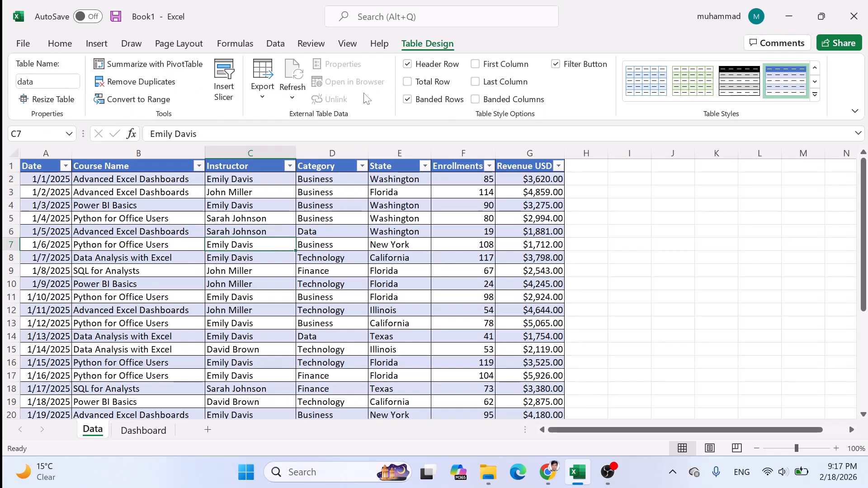
- Insert a PivotTable based on the "data" table in a new worksheet
click(146, 219)
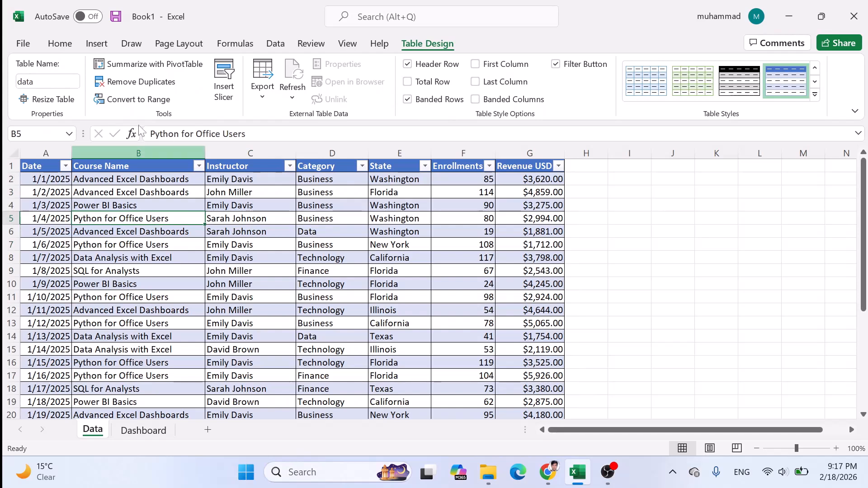
click(107, 44)
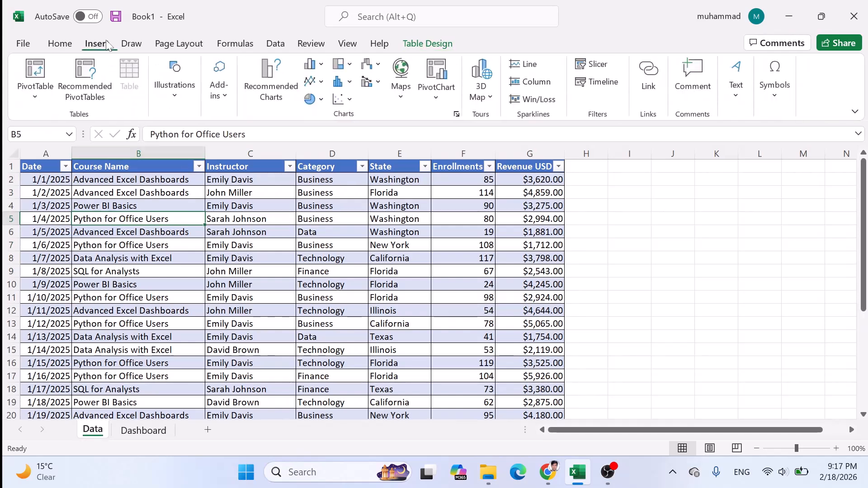
click(36, 94)
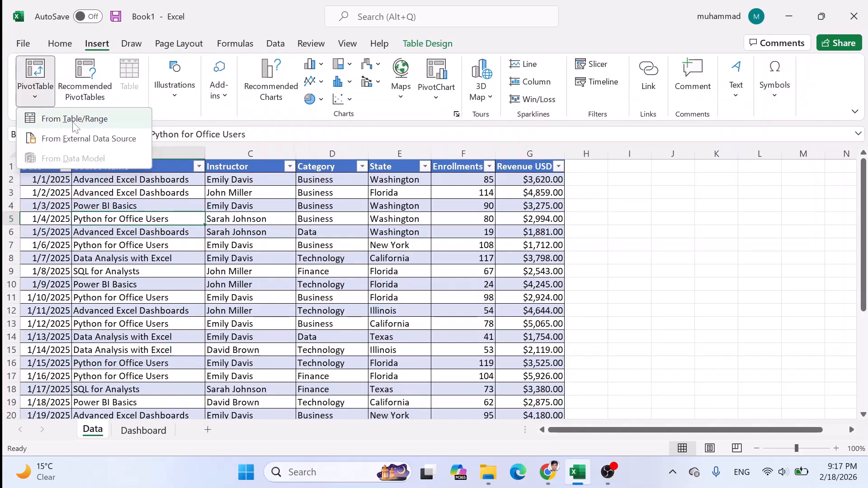
click(89, 121)
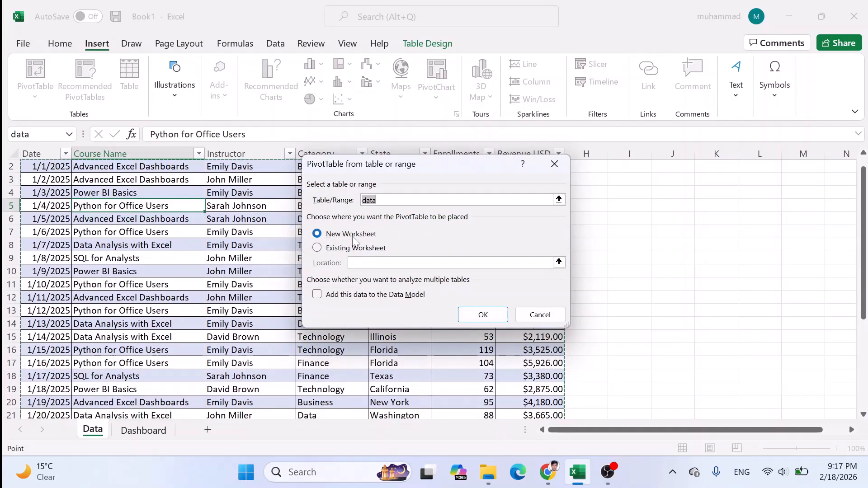
click(492, 314)
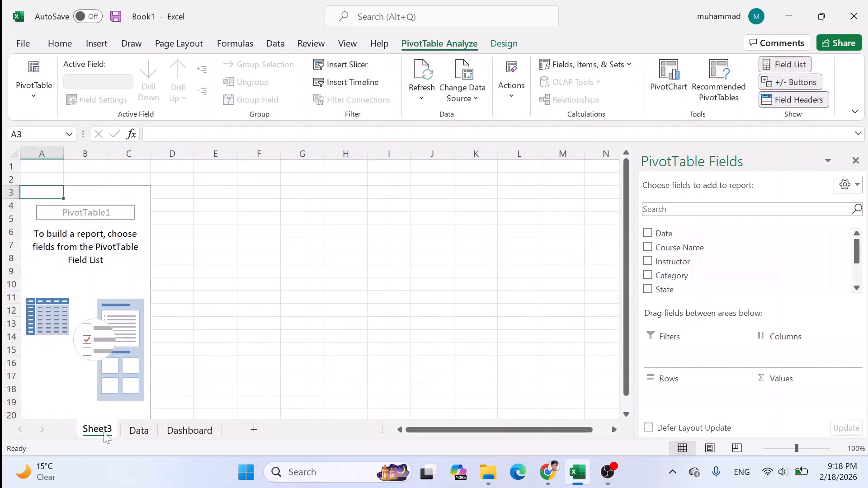
- Place the new PivotTable sheet between Data and Dashboard and rename it "pivot"
drag(104, 438, 162, 438)
right_click(136, 434)
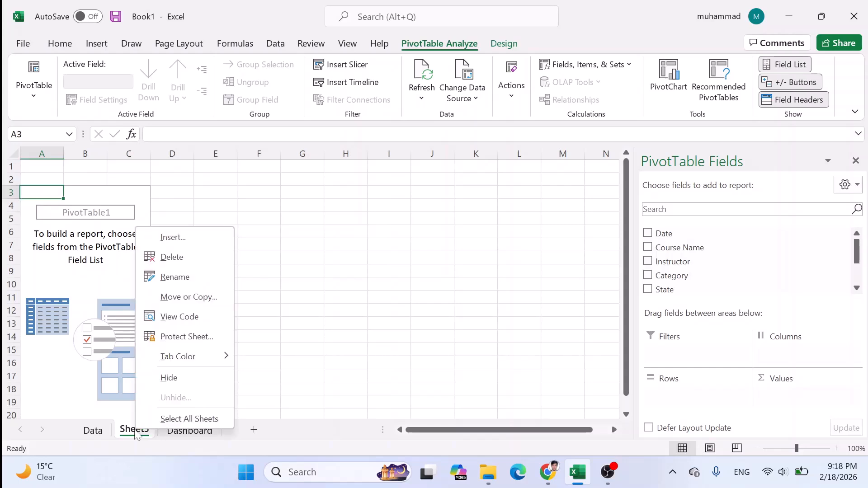
click(176, 282)
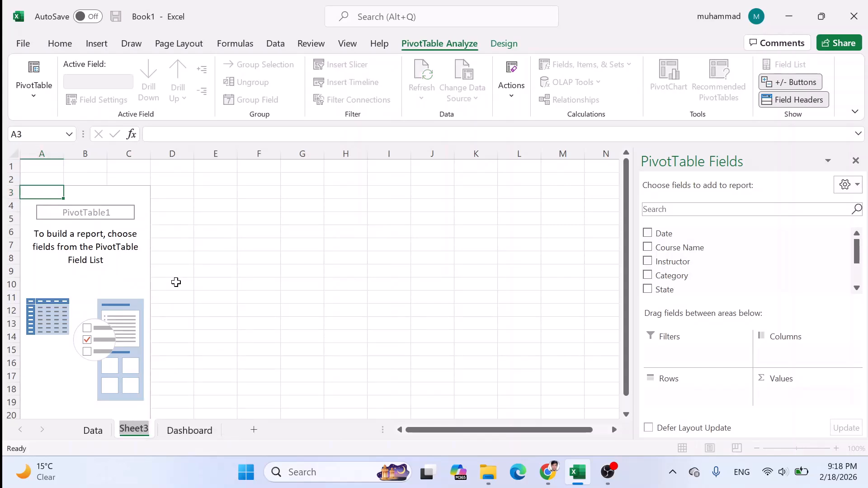
text(pivot)
key(Return)
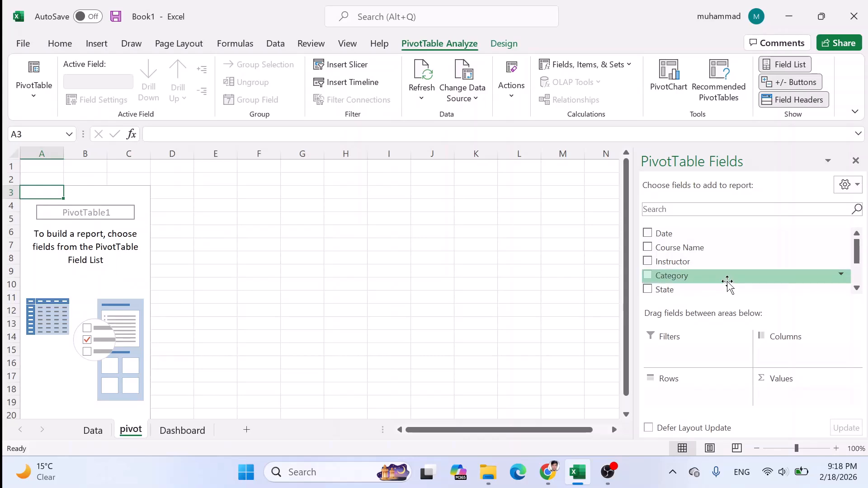
drag(727, 281, 535, 280)
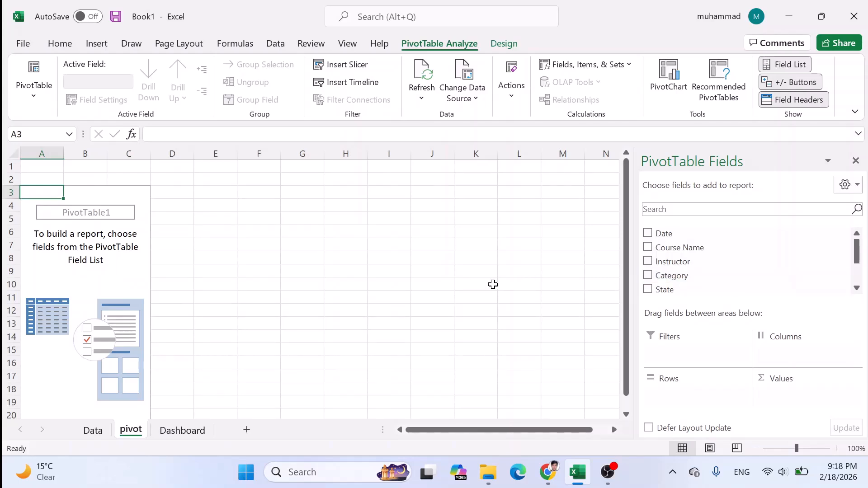
click(79, 201)
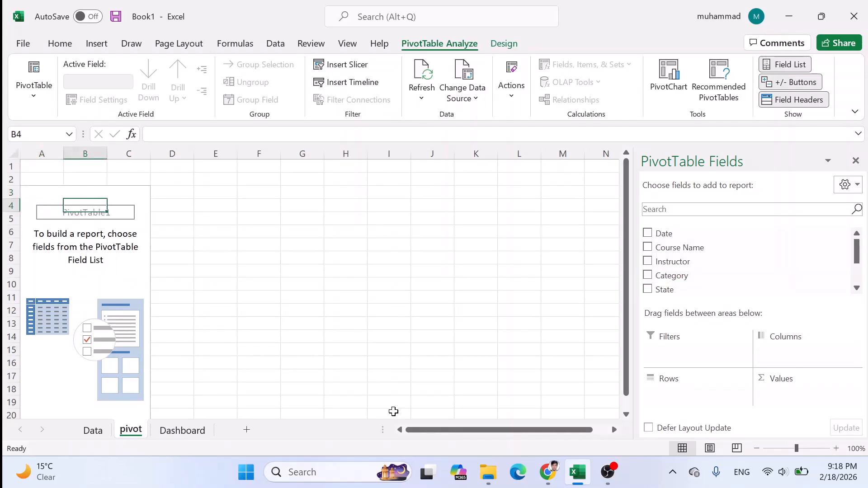
click(183, 430)
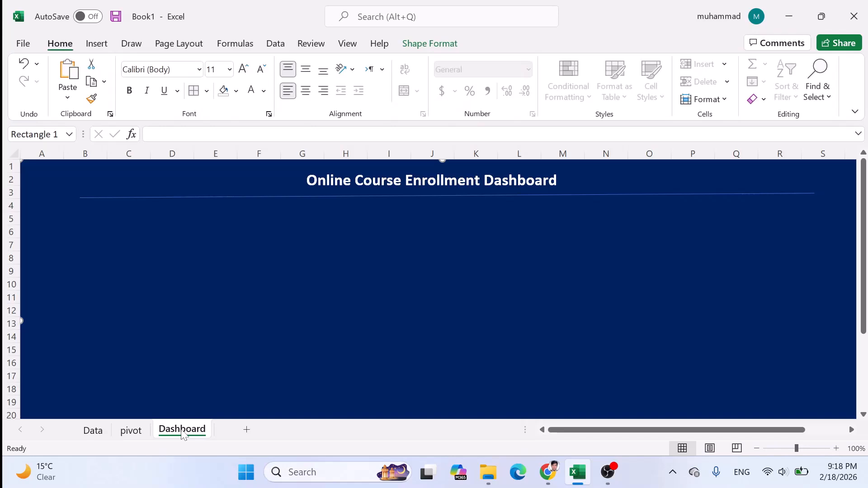
click(131, 432)
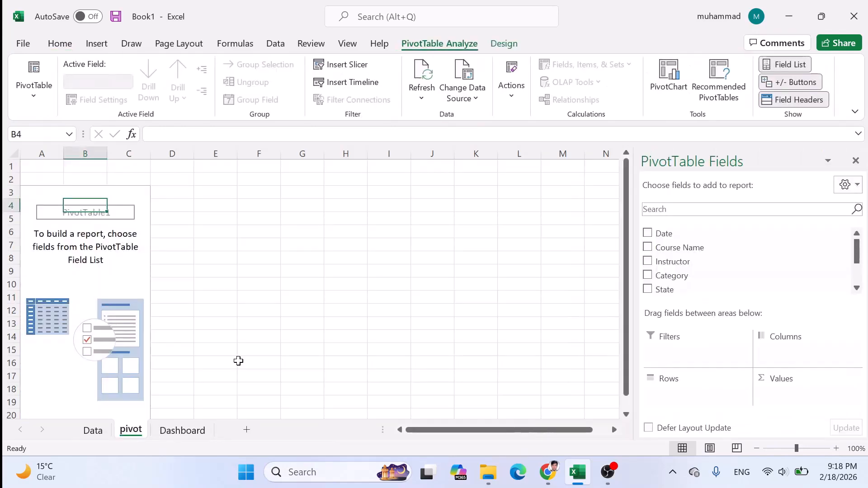
- Insert a timeline for the Date field of the PivotTable and move it up to start around row 3
click(44, 202)
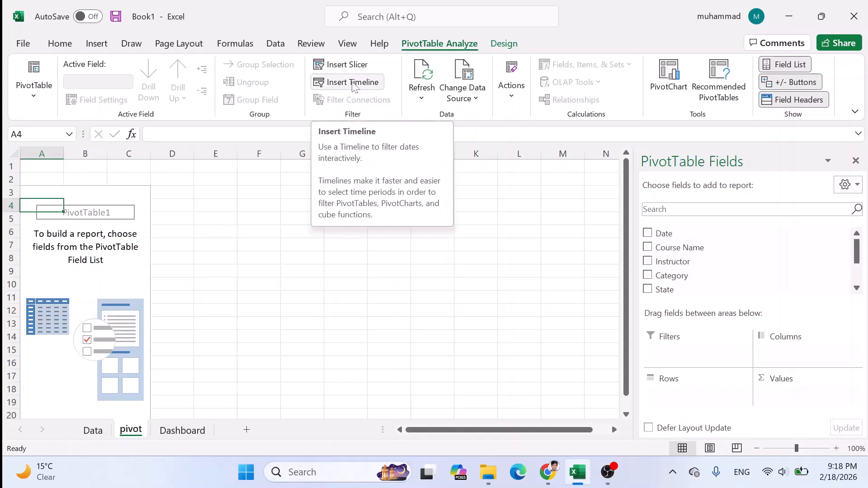
click(352, 83)
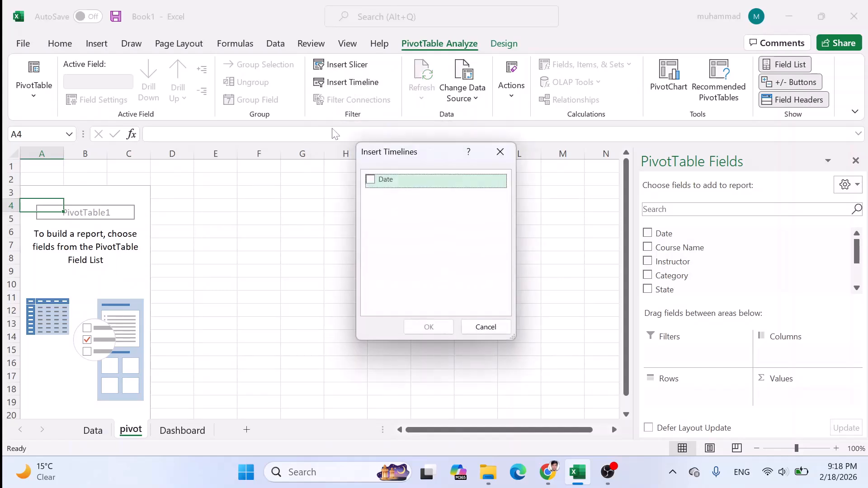
click(371, 179)
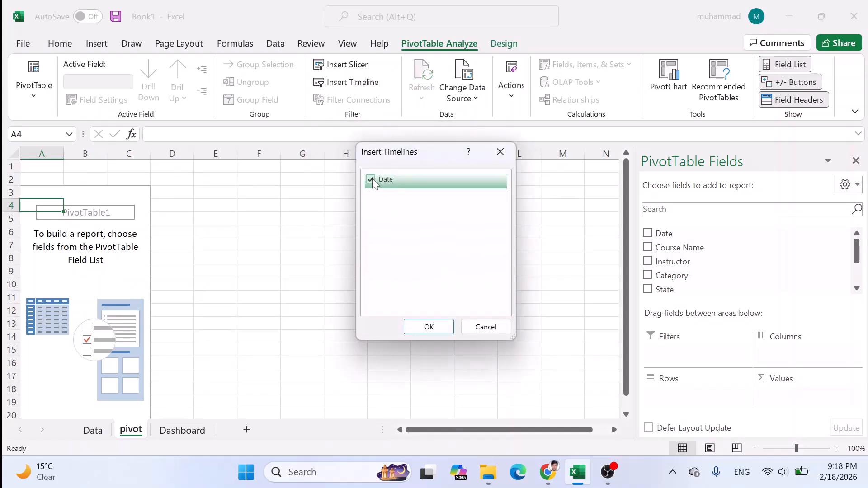
click(428, 326)
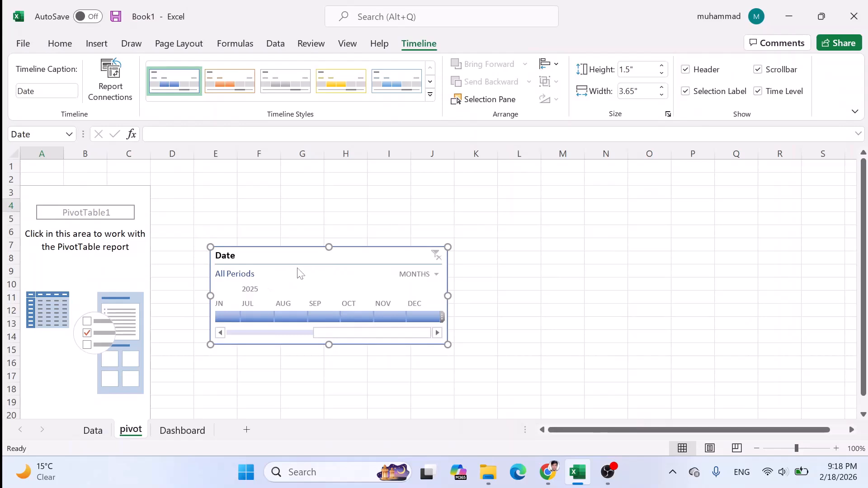
drag(303, 258, 304, 207)
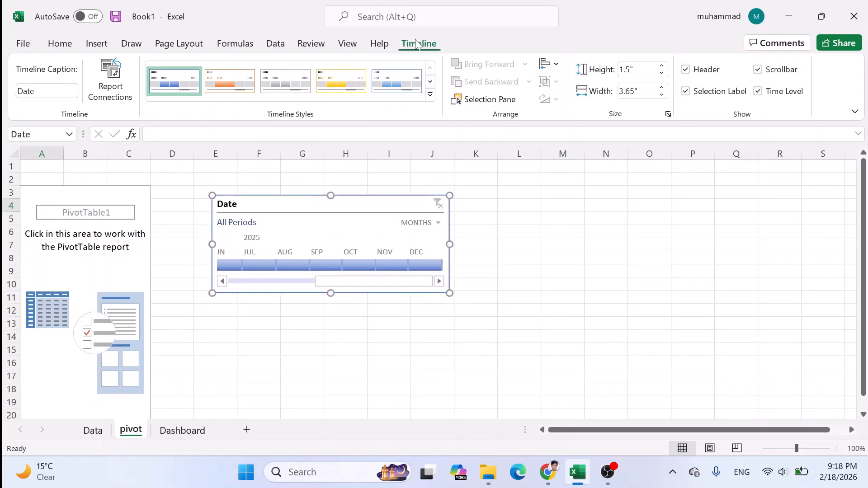
- Hide the Date timeline's time level, scrollbar, selection label and header
click(760, 93)
click(758, 71)
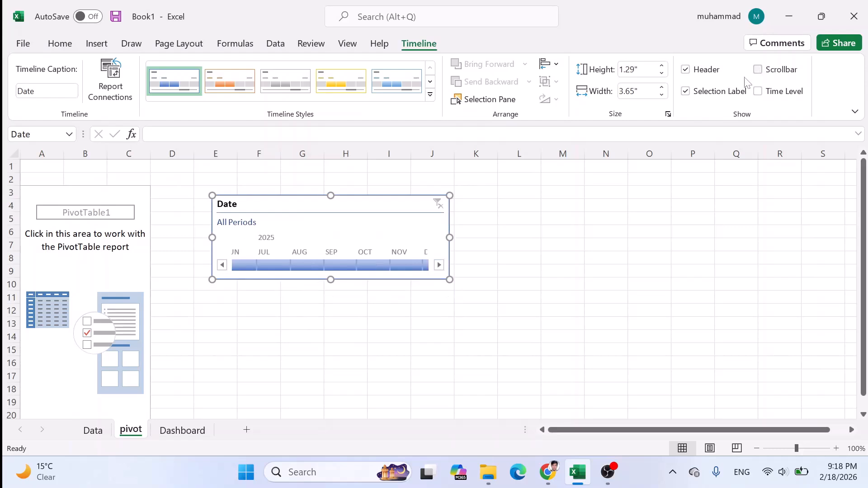
click(685, 91)
click(686, 70)
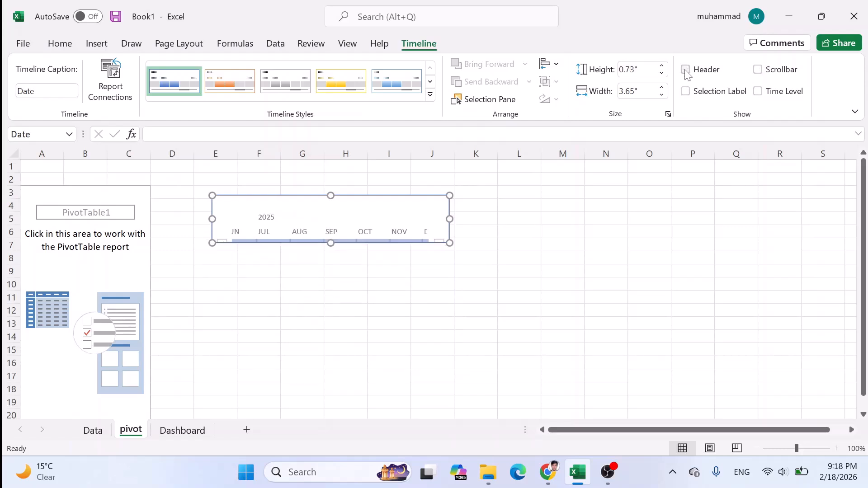
- Show the Date timeline's header again and place a copy of the timeline on the Dashboard sheet, below the title line around columns N–S
click(686, 70)
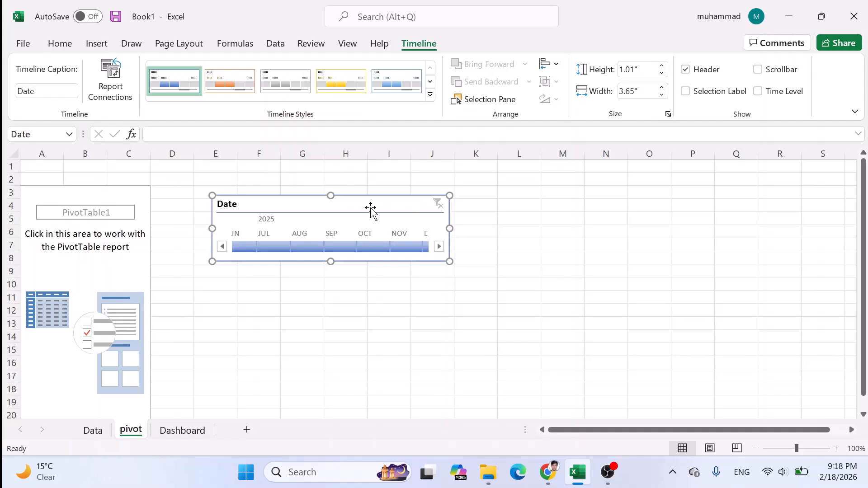
click(194, 432)
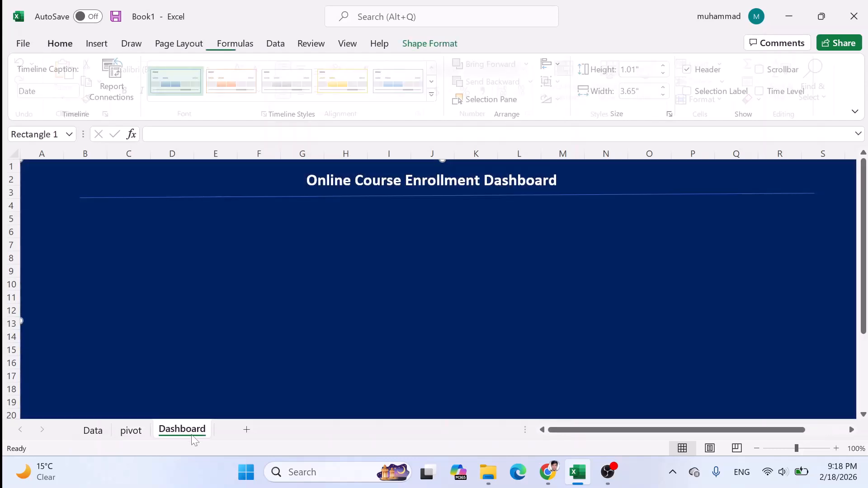
key(ctrl+v)
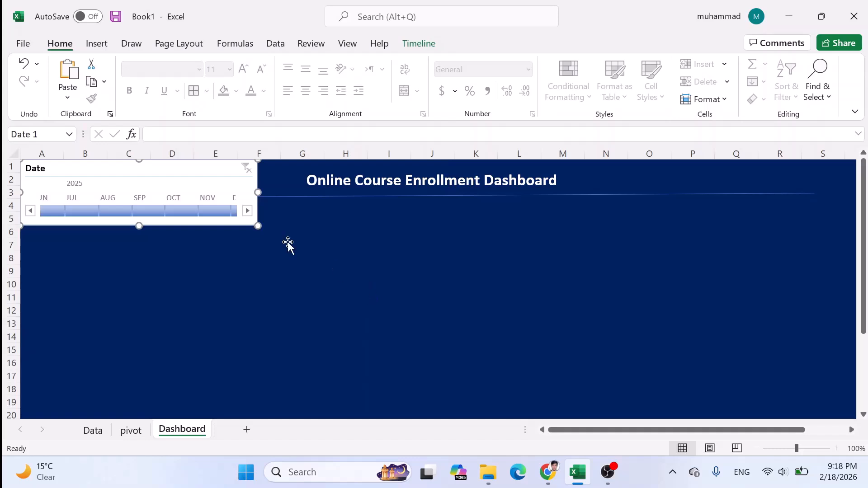
drag(172, 169, 764, 209)
- Apply the dark blue timeline style to the Dashboard's Date timeline and widen it to about 4.07 inches
click(418, 44)
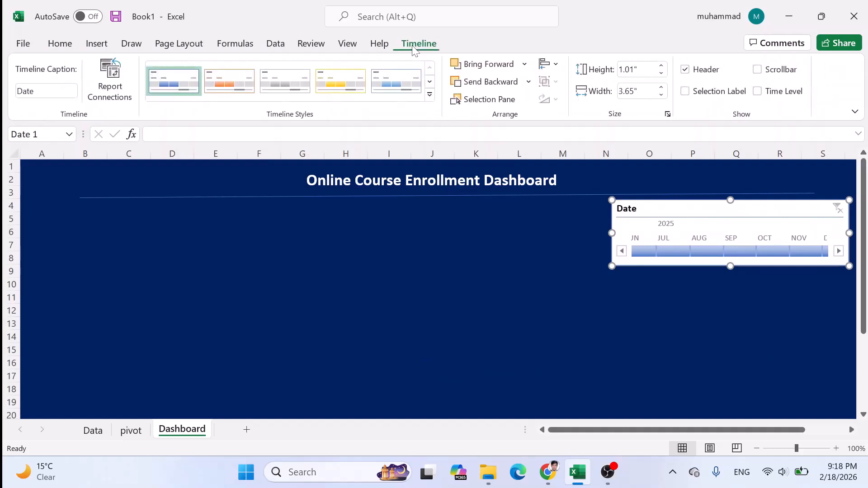
click(430, 94)
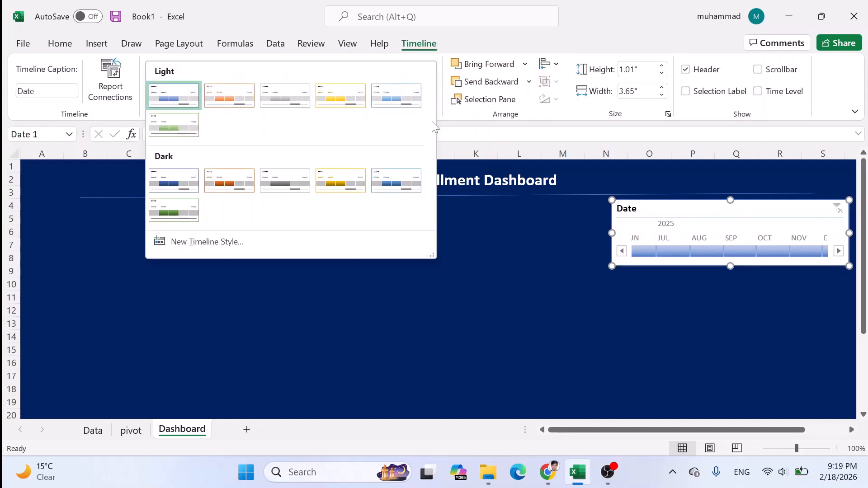
click(189, 189)
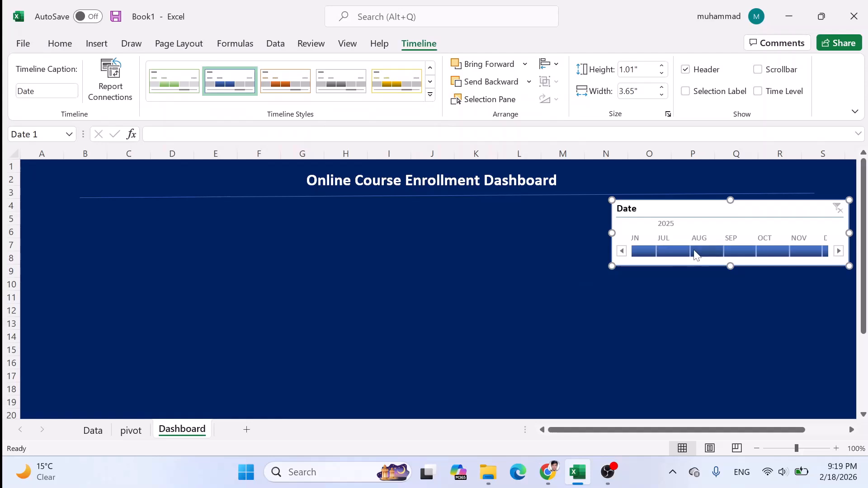
click(621, 251)
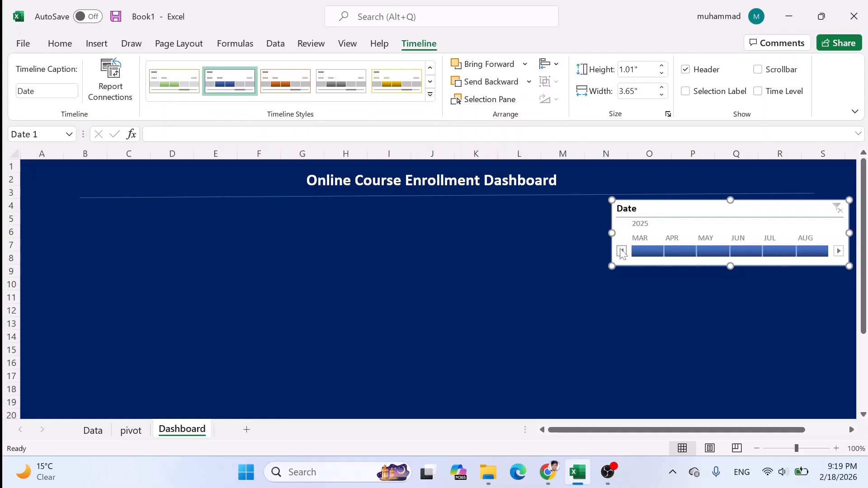
drag(611, 232, 583, 235)
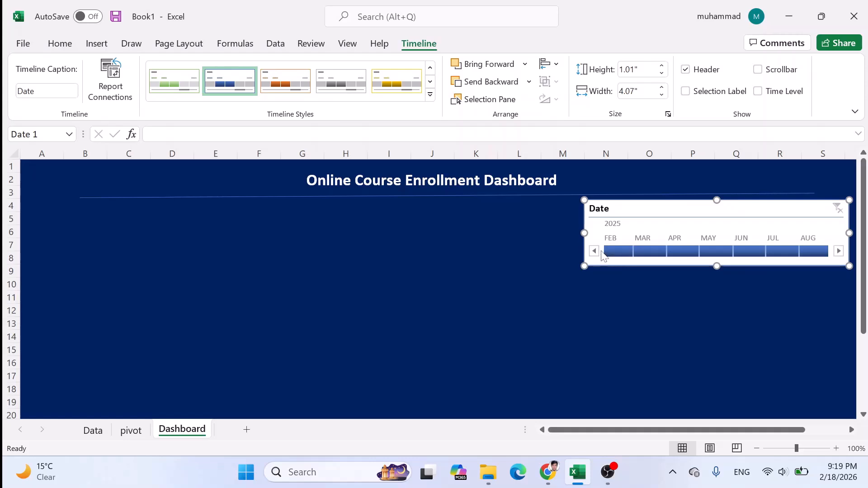
click(594, 252)
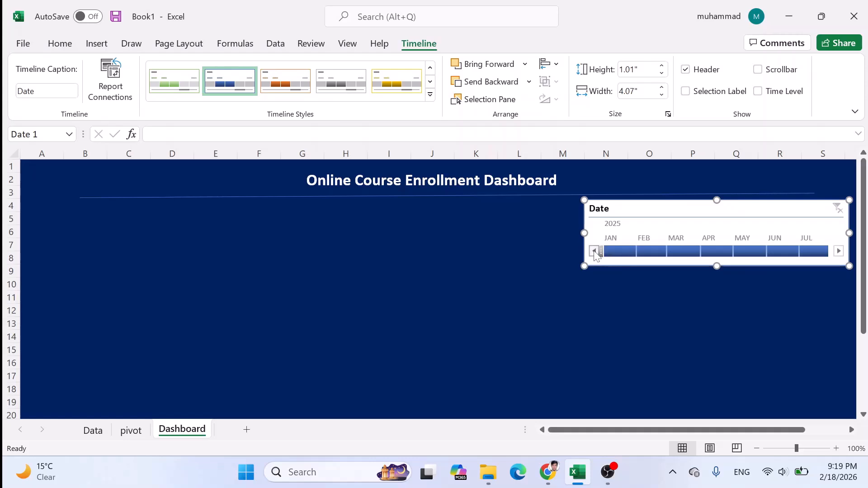
- Browse the Dashboard's Date timeline forward through its 2025 months and back to January
click(838, 251)
click(839, 251)
click(838, 251)
click(838, 252)
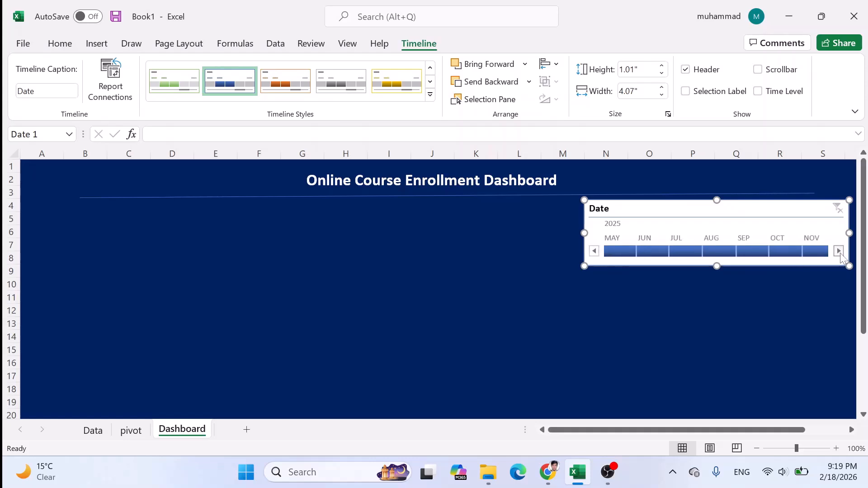
click(595, 251)
click(594, 252)
click(594, 252)
click(595, 251)
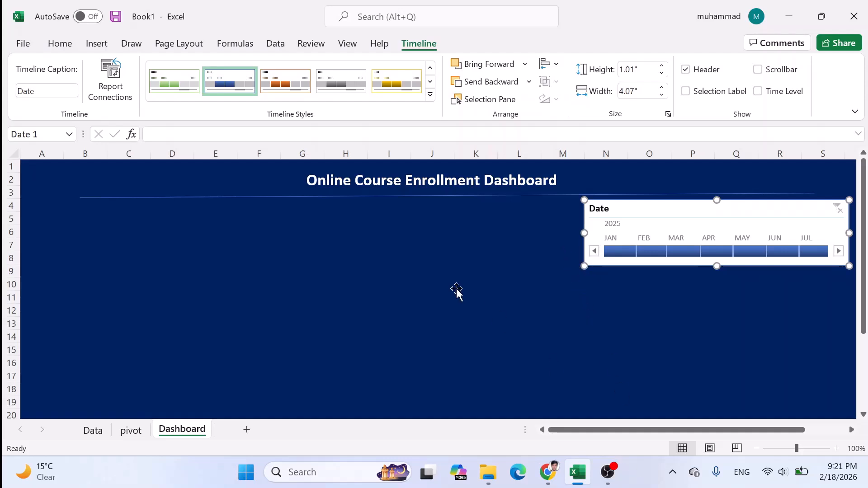
click(438, 260)
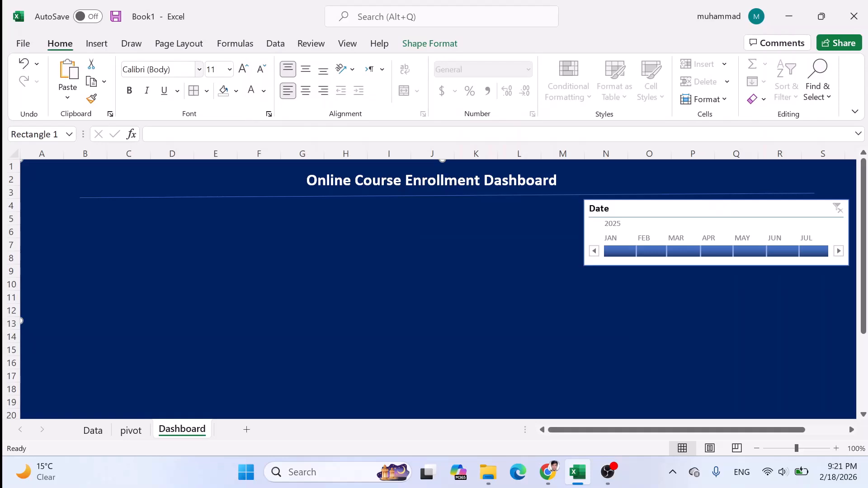
- On the pivot sheet, move the Date timeline to columns I–N, starting at row 1
click(131, 430)
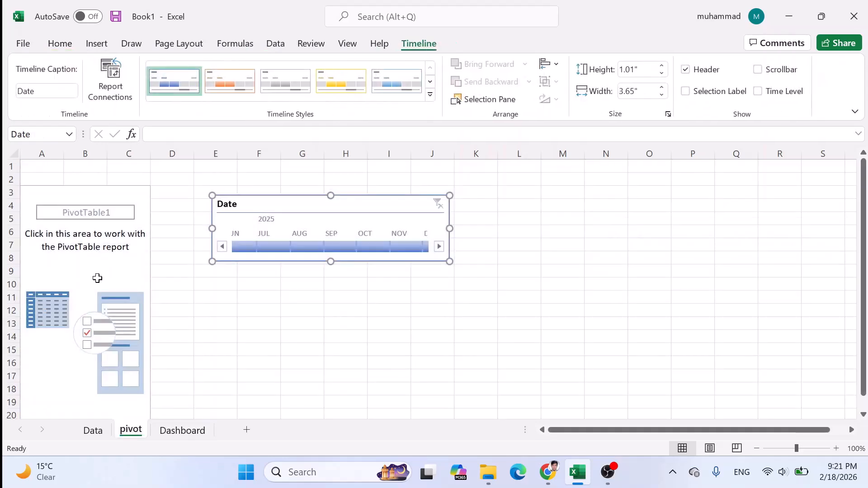
click(73, 224)
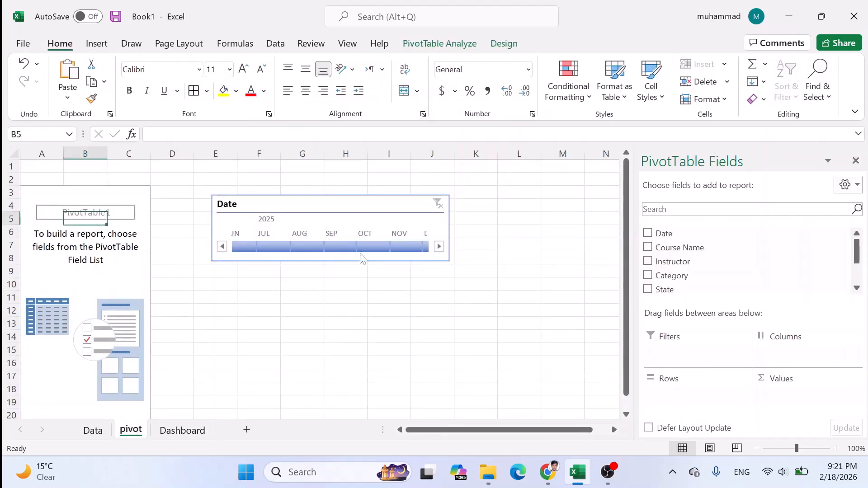
drag(346, 207, 516, 173)
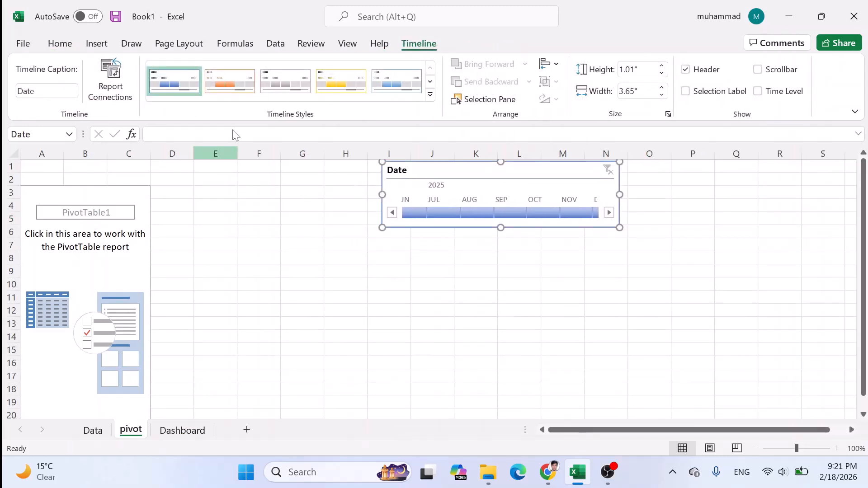
- Insert a slicer for the Course Name field of the PivotTable
click(87, 195)
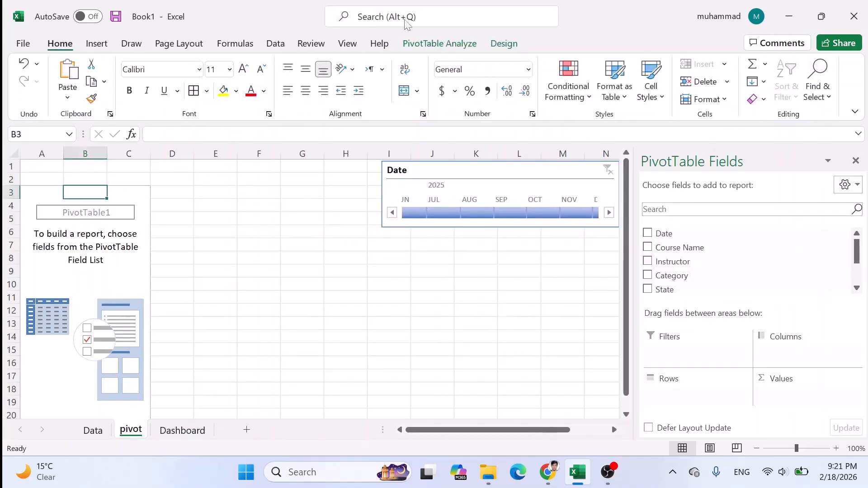
click(267, 48)
click(436, 46)
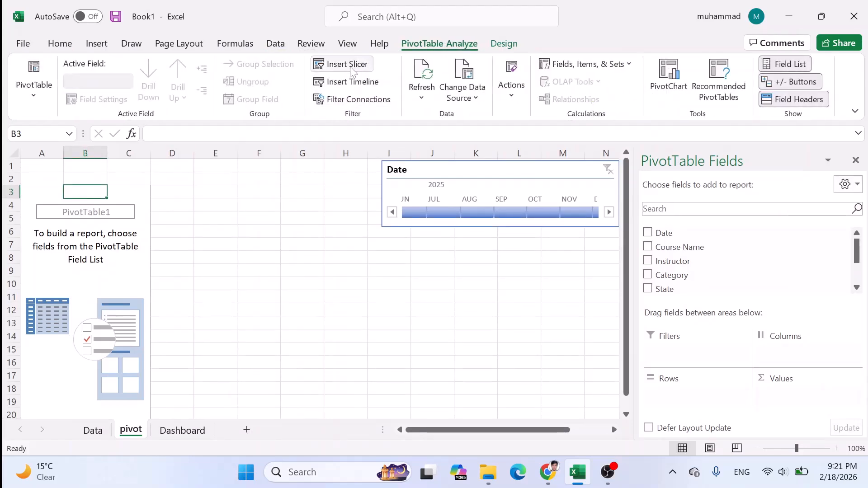
click(353, 72)
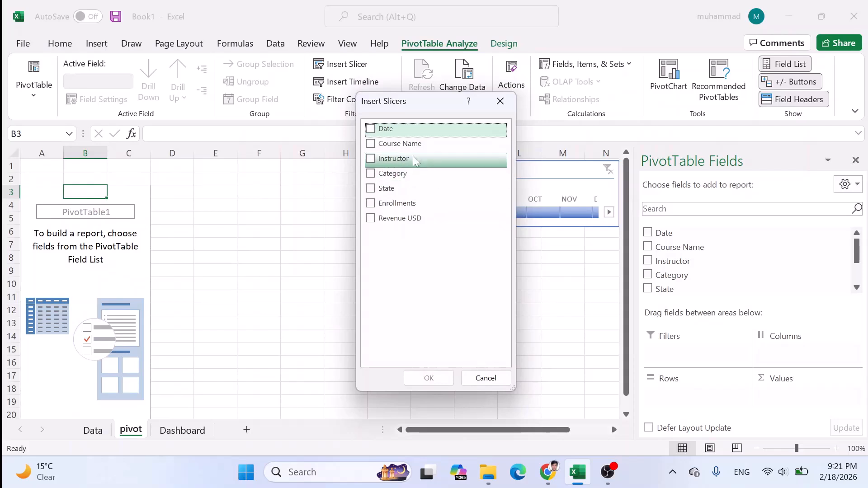
click(368, 144)
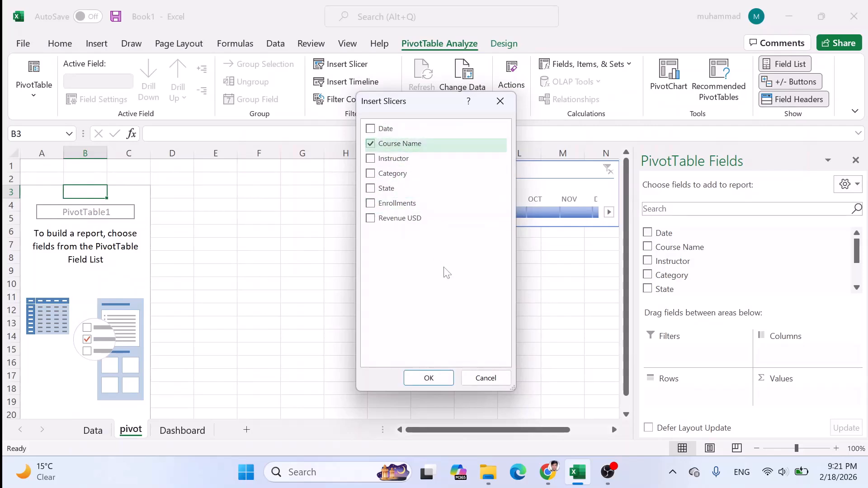
click(429, 378)
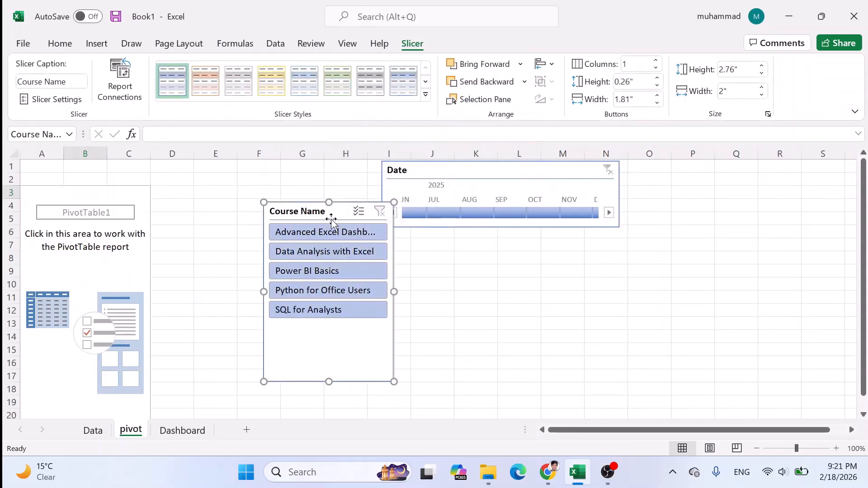
- Set the Course Name slicer to two columns, about 1.3 inches high and 3.2 inches wide, and line it up beside the Date timeline
drag(313, 217, 289, 214)
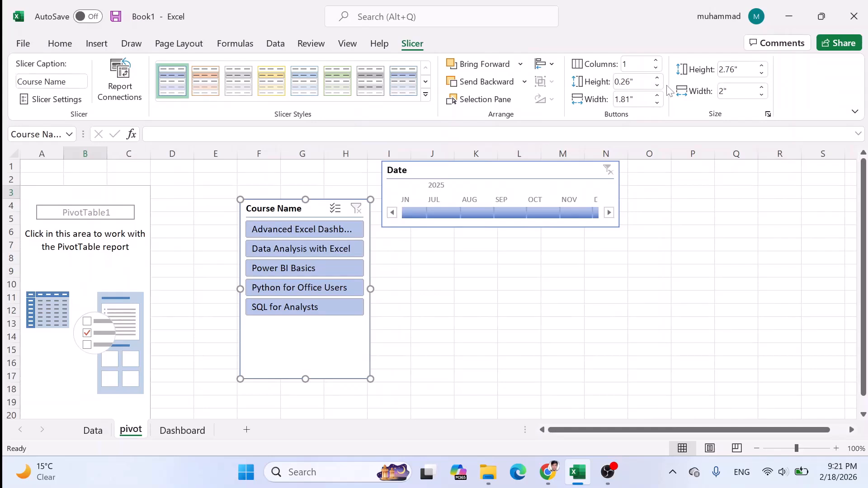
click(656, 60)
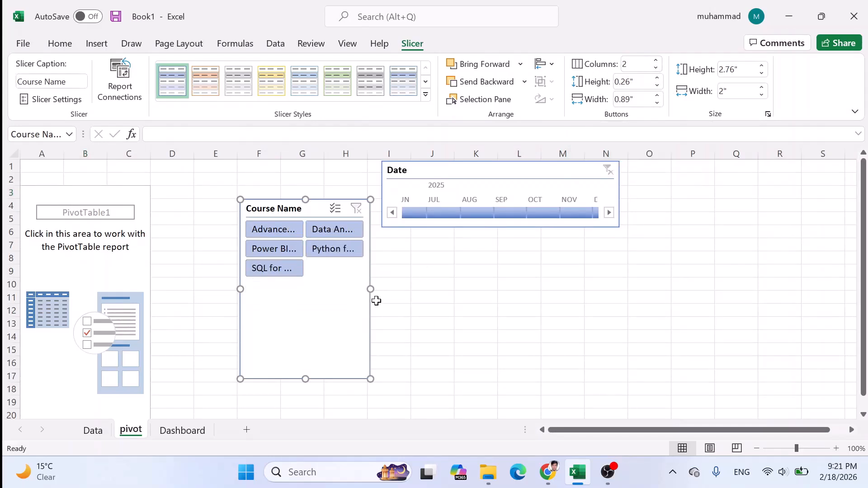
drag(371, 289, 449, 289)
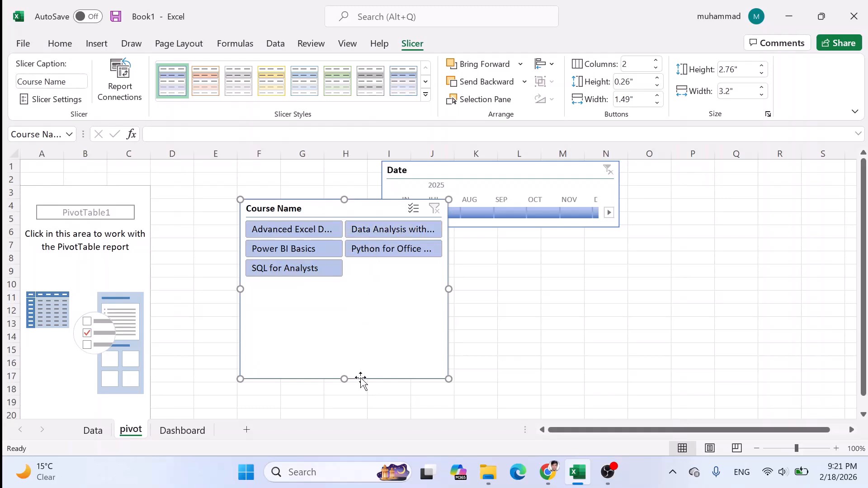
drag(344, 380, 343, 283)
drag(348, 220, 339, 212)
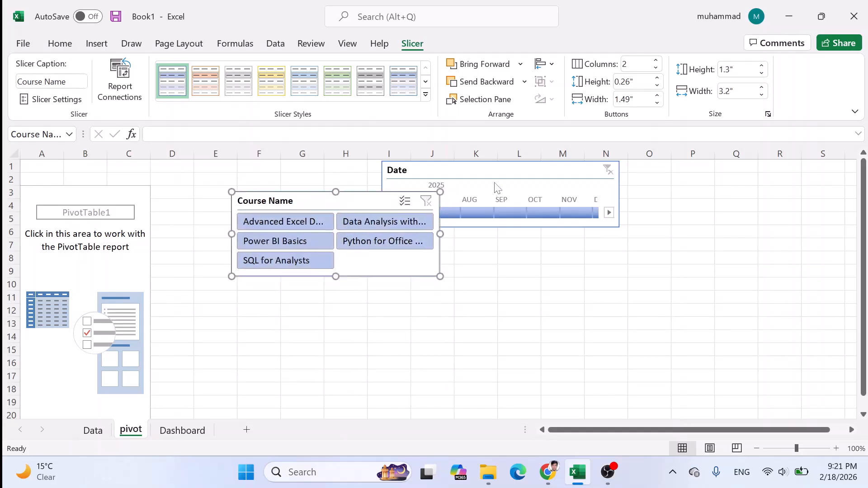
drag(505, 173, 735, 173)
drag(365, 201, 536, 171)
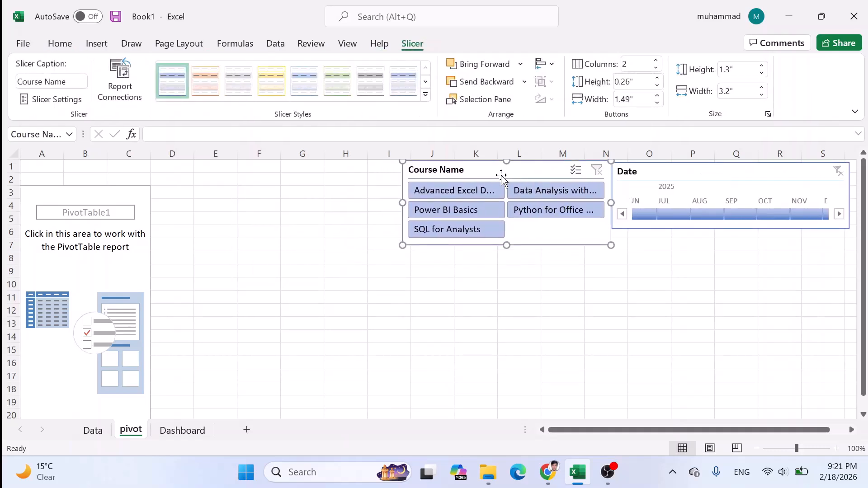
- Place a copy of the Course Name slicer beside the Date timeline on the Dashboard sheet and give it the dark blue slicer style
click(179, 431)
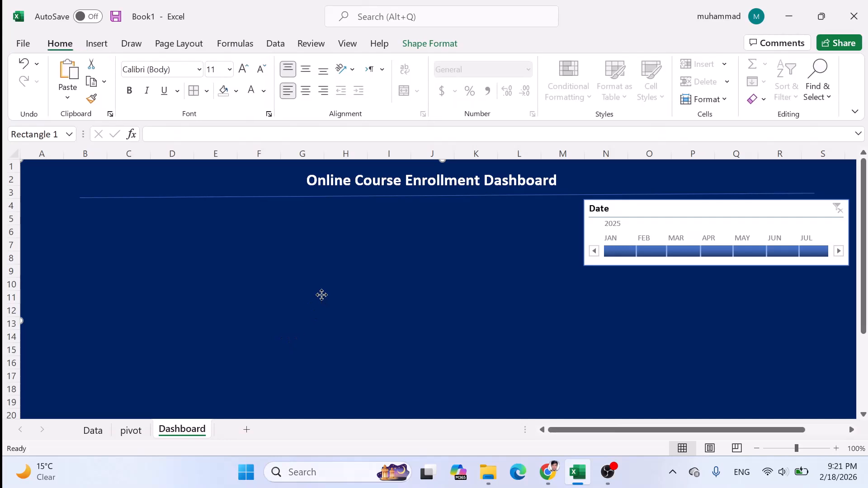
key(ctrl+v)
drag(139, 175, 483, 213)
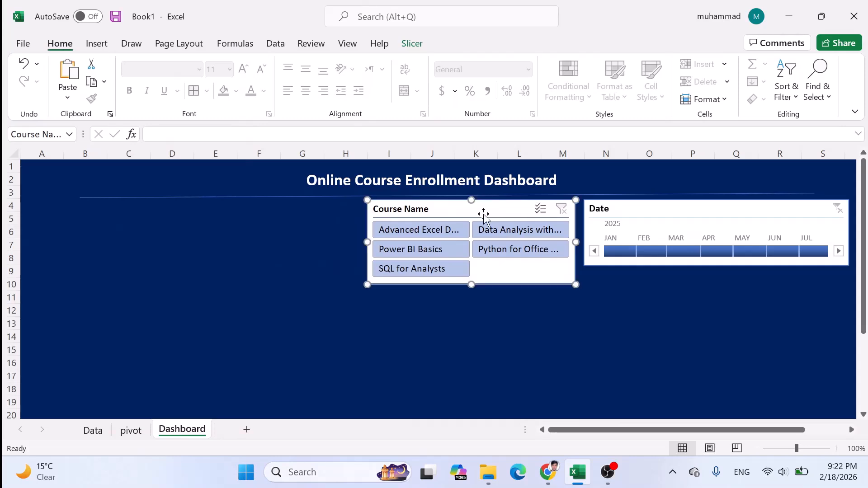
click(411, 43)
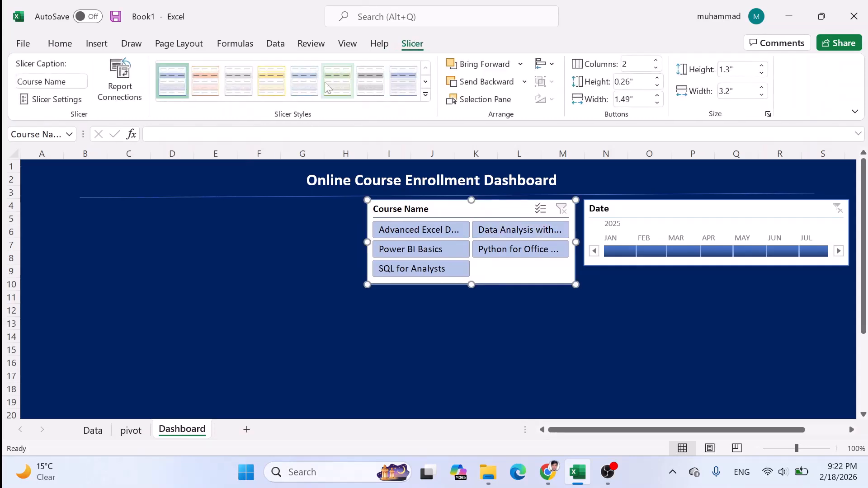
click(425, 94)
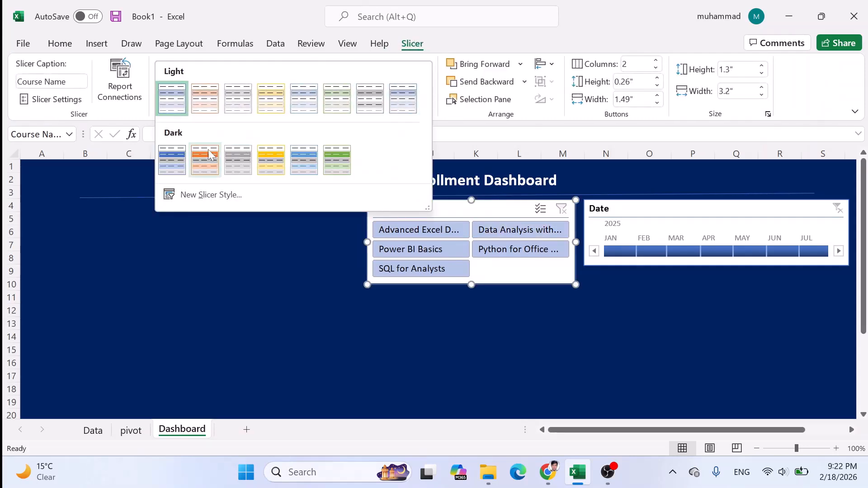
- Insert a slicer for the Category field of the PivotTable on the pivot sheet
click(131, 435)
click(71, 232)
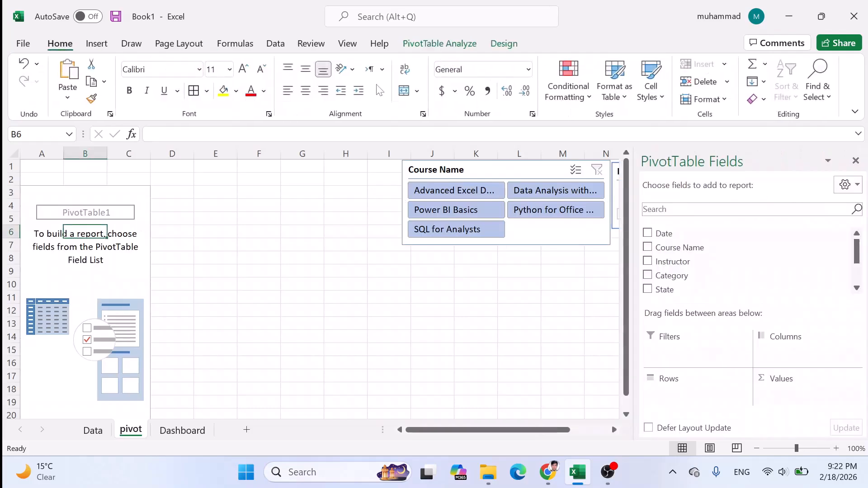
click(439, 43)
click(346, 64)
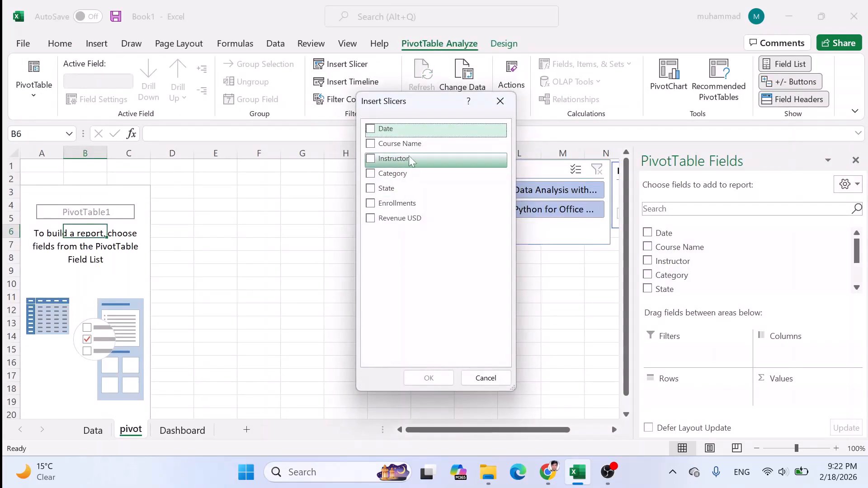
click(393, 173)
click(428, 378)
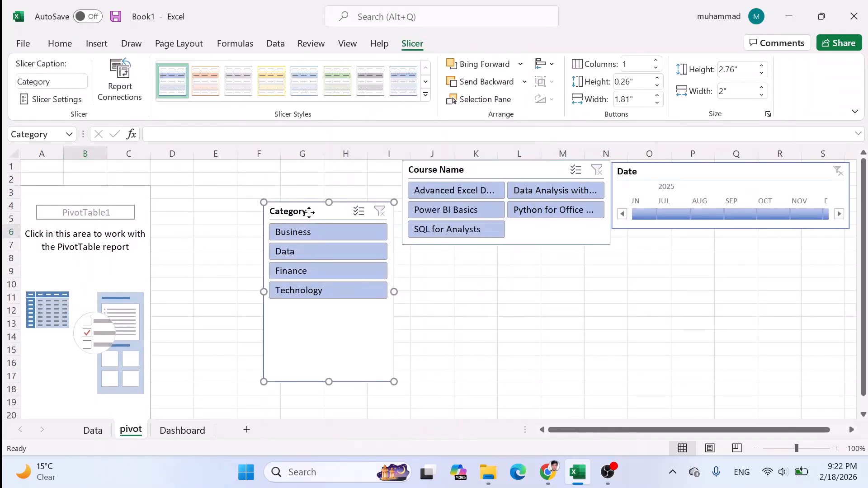
- Set the Category slicer to two columns, about 1.03 inches high and 2.58 inches wide, and place it beside the Course Name slicer
drag(309, 212, 296, 202)
click(655, 61)
drag(381, 281, 418, 282)
drag(334, 371, 334, 256)
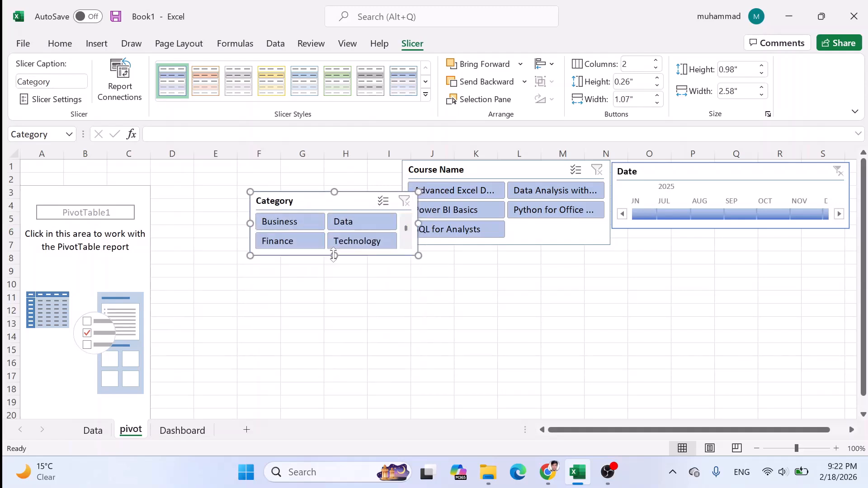
drag(346, 200, 320, 171)
drag(308, 226, 307, 229)
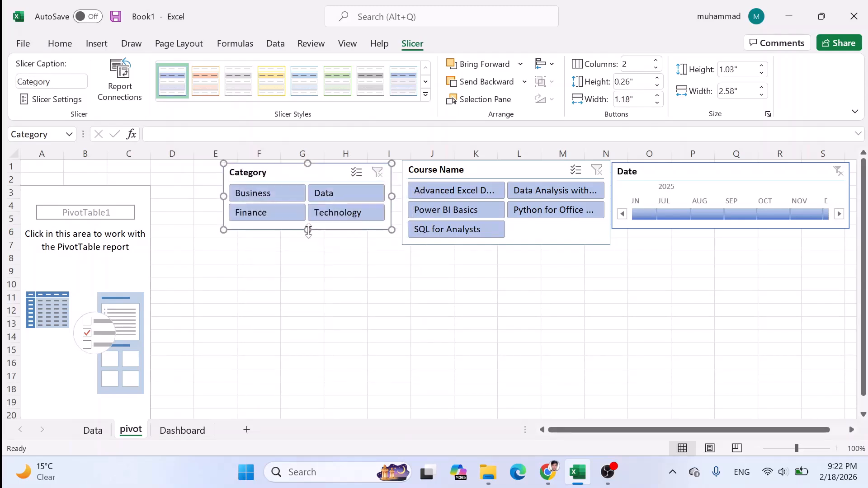
- Place a copy of the Category slicer beside the Course Name slicer on the Dashboard sheet and give it the dark blue slicer style
click(182, 430)
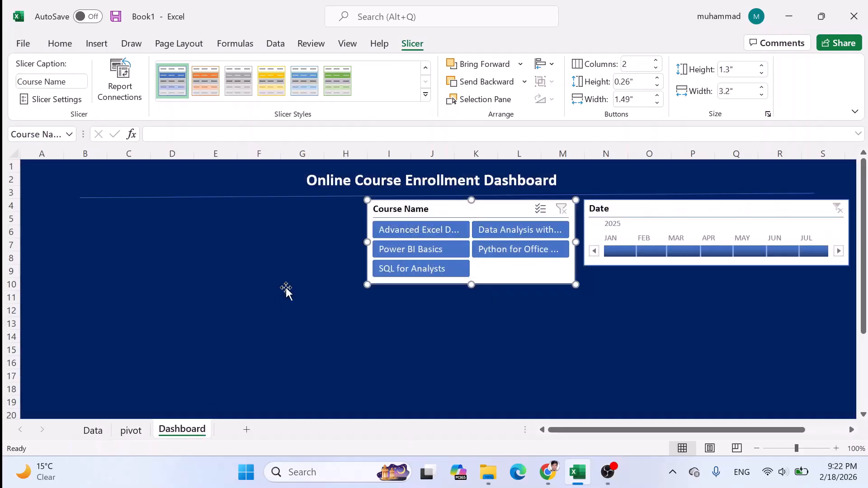
click(285, 279)
key(ctrl+v)
drag(124, 170, 298, 212)
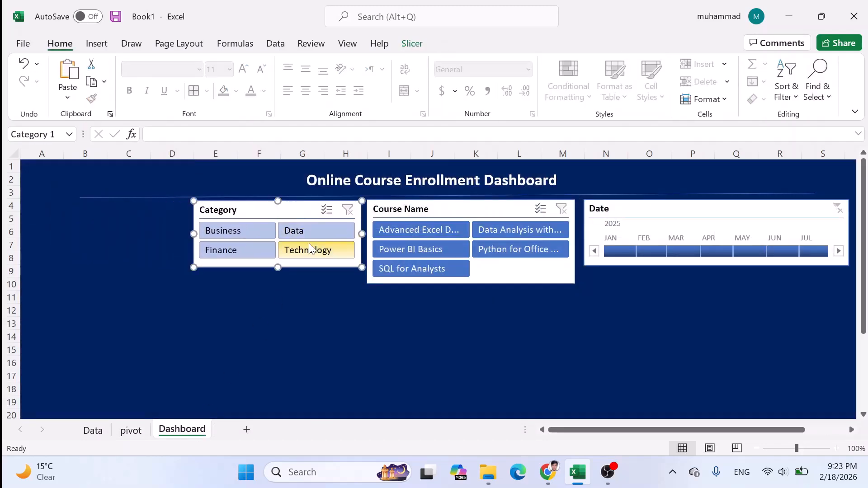
click(412, 44)
click(425, 95)
click(175, 159)
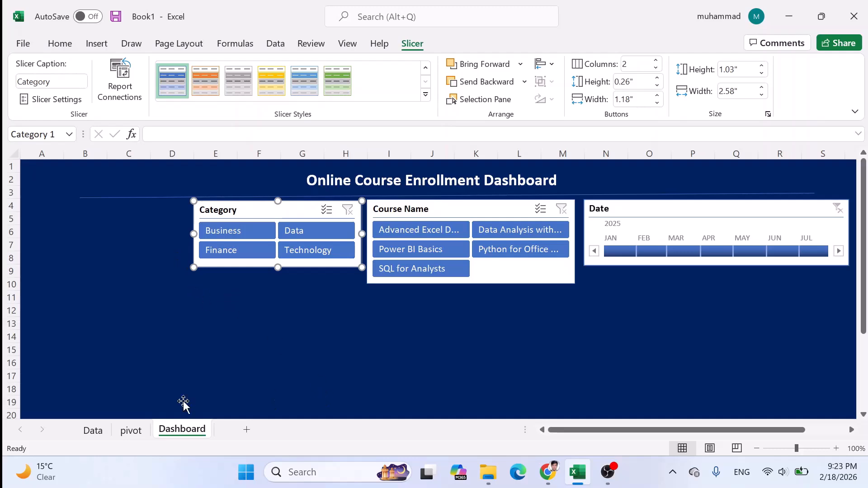
- Insert a slicer for the State field of the PivotTable on the pivot sheet
click(130, 429)
click(85, 204)
click(425, 43)
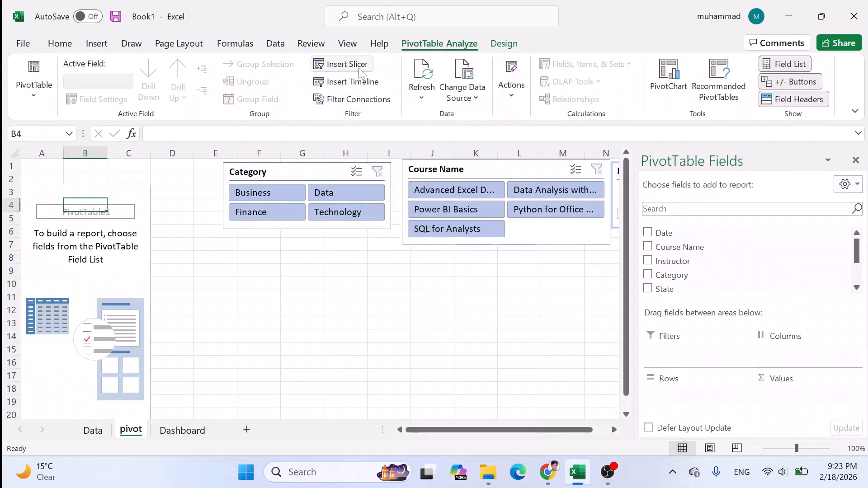
click(341, 64)
click(370, 188)
click(427, 377)
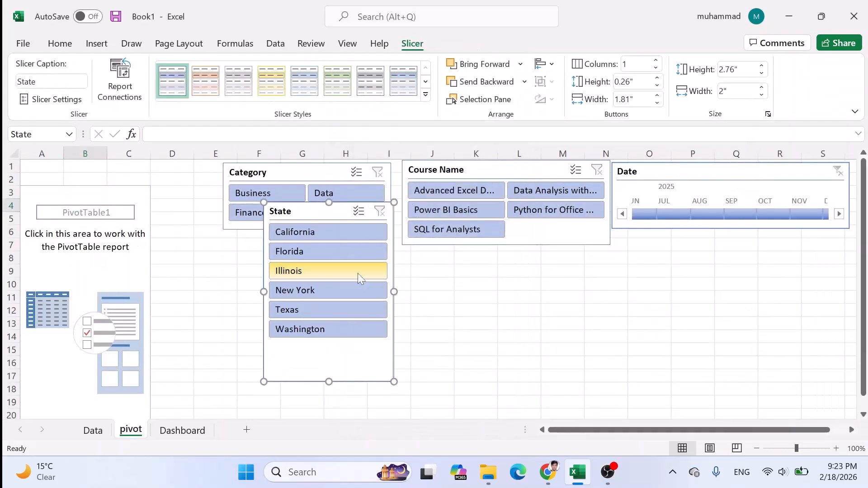
- Move the State slicer below the Category slicer and set it to two columns, about 1.38 inches high
drag(300, 213, 217, 248)
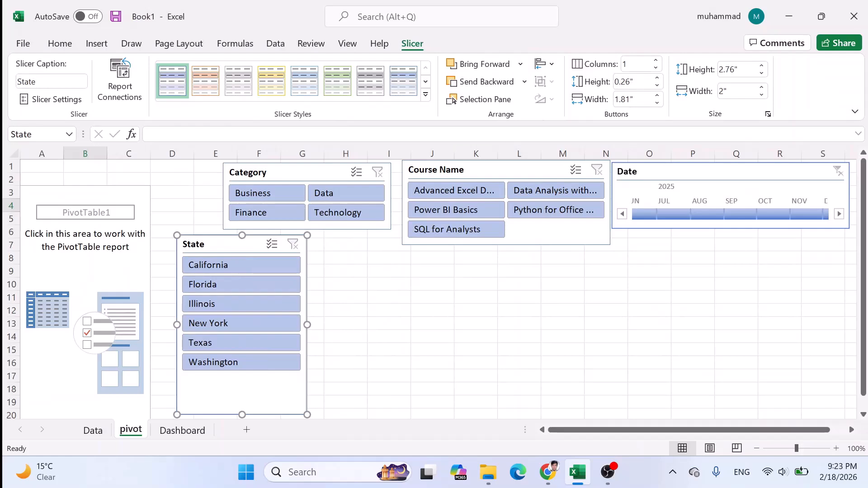
click(655, 60)
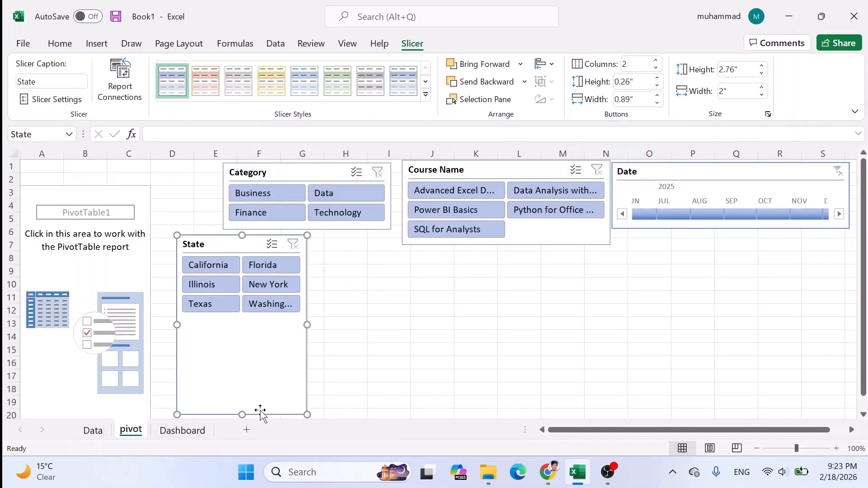
drag(242, 414, 242, 324)
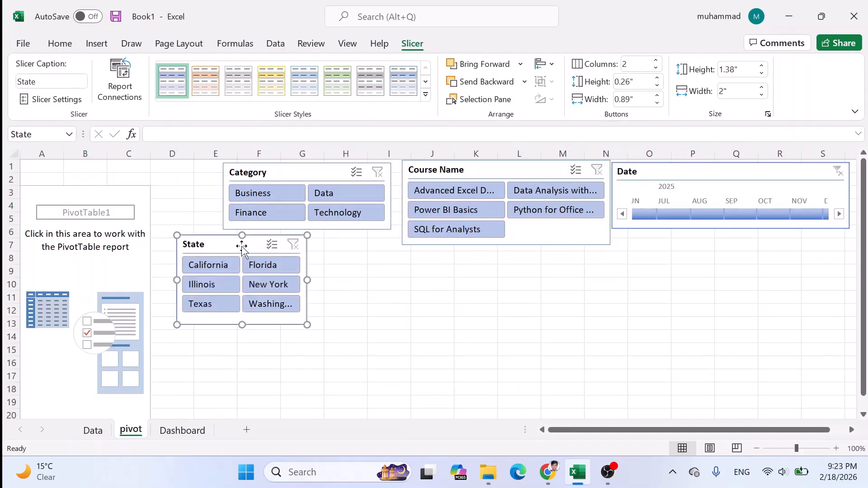
- Place a copy of the State slicer beside the Category slicer on the Dashboard sheet and widen it to about 2.3 inches
key(ctrl+c)
click(182, 429)
click(220, 339)
key(ctrl+v)
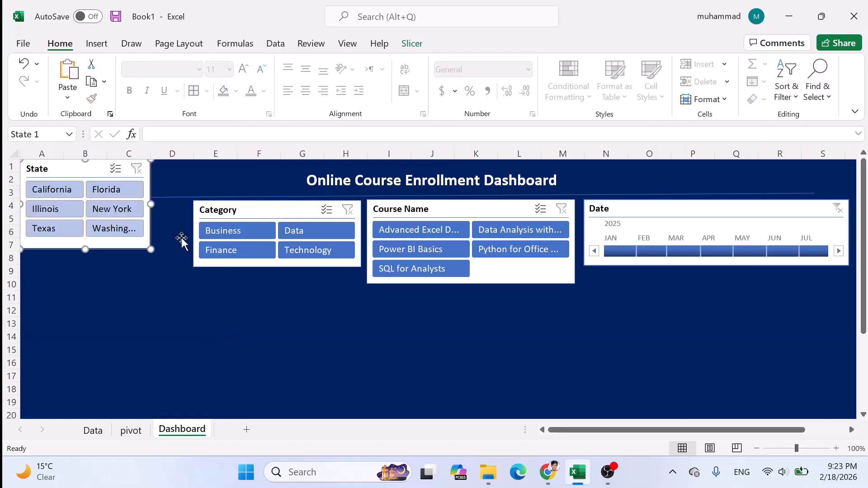
drag(75, 168, 97, 211)
drag(171, 247, 180, 247)
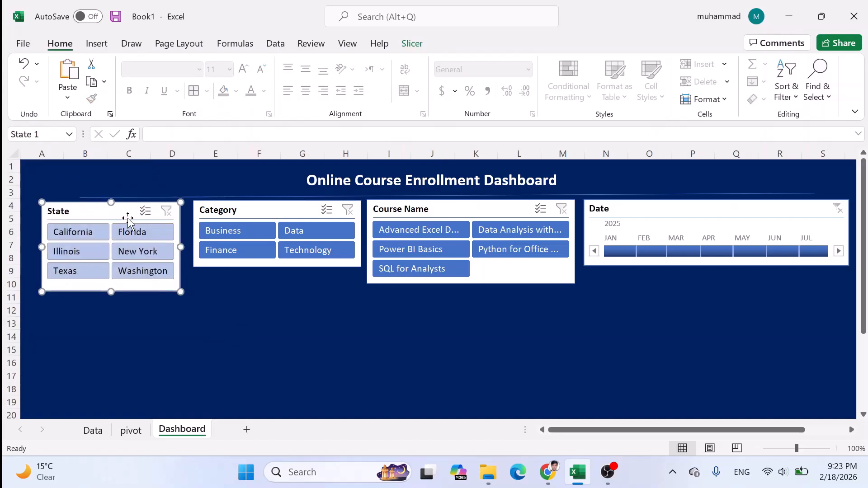
drag(128, 218, 115, 216)
drag(170, 246, 180, 246)
drag(122, 212, 120, 208)
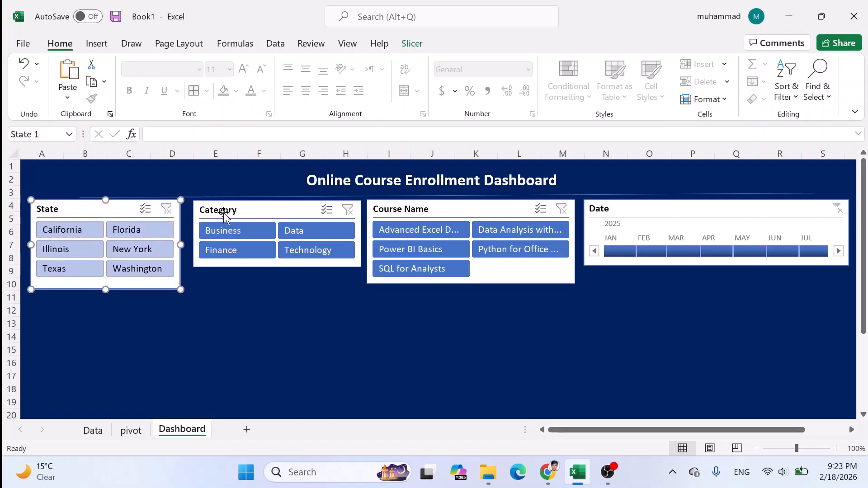
- Give the Dashboard's State slicer the dark blue slicer style and fine-tune the positions of the State and Category slicers below the title line
drag(253, 209, 251, 210)
click(115, 222)
click(409, 45)
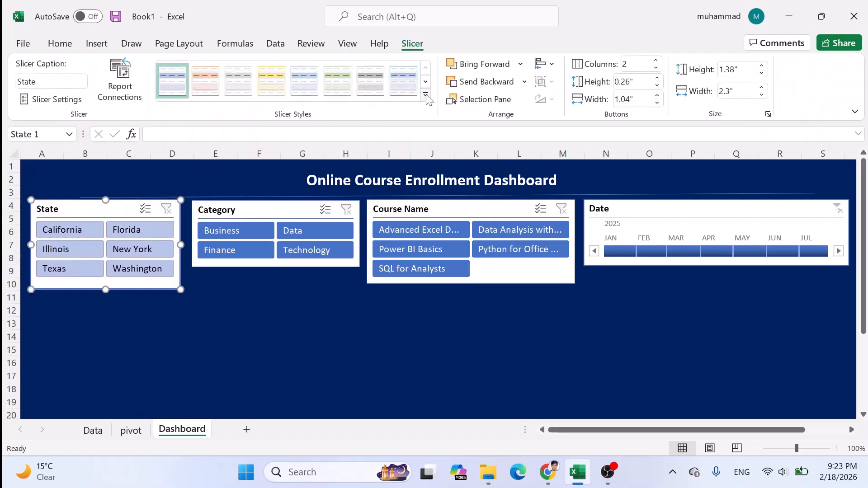
click(428, 99)
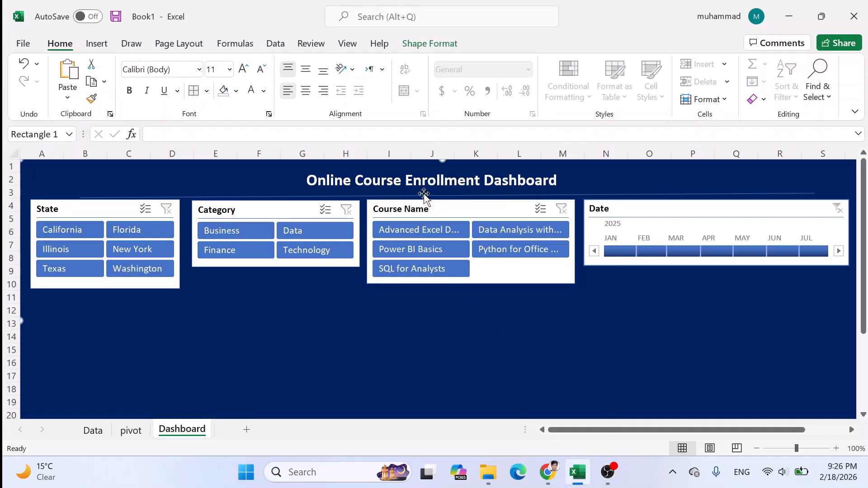
drag(120, 208, 121, 210)
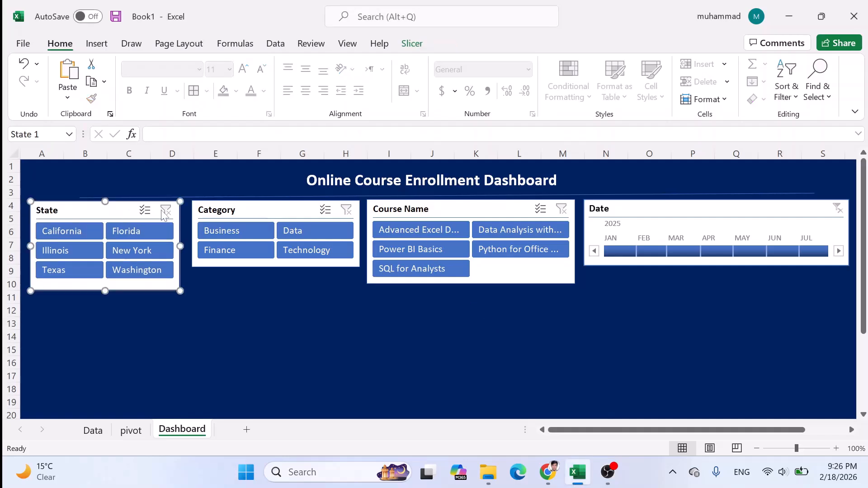
drag(253, 212, 254, 213)
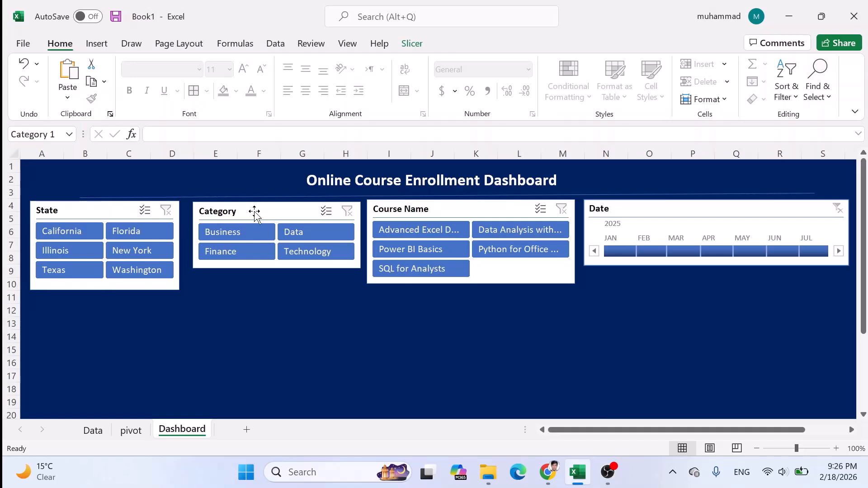
- Duplicate the thin line under the dashboard title and place the copy below the row of slicers
click(270, 197)
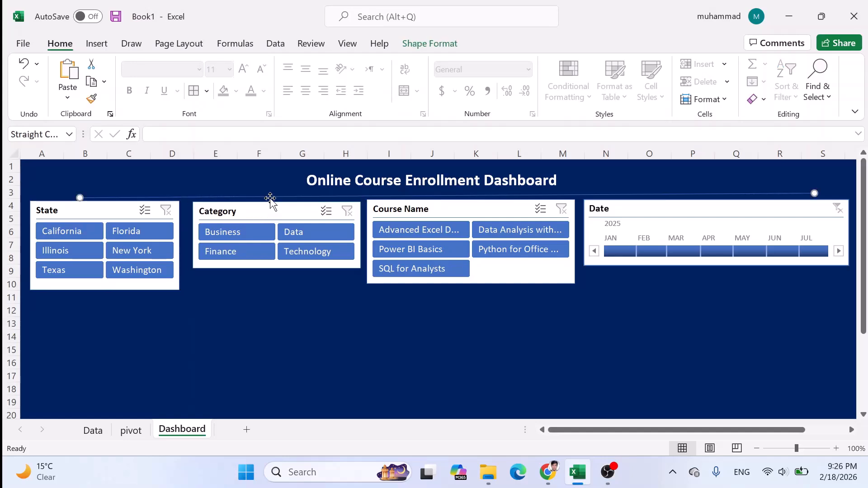
drag(274, 201, 285, 213)
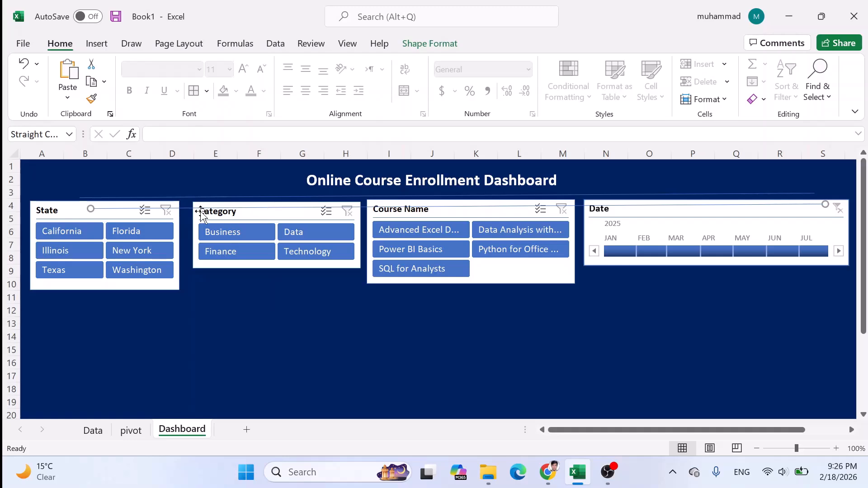
drag(188, 208, 162, 300)
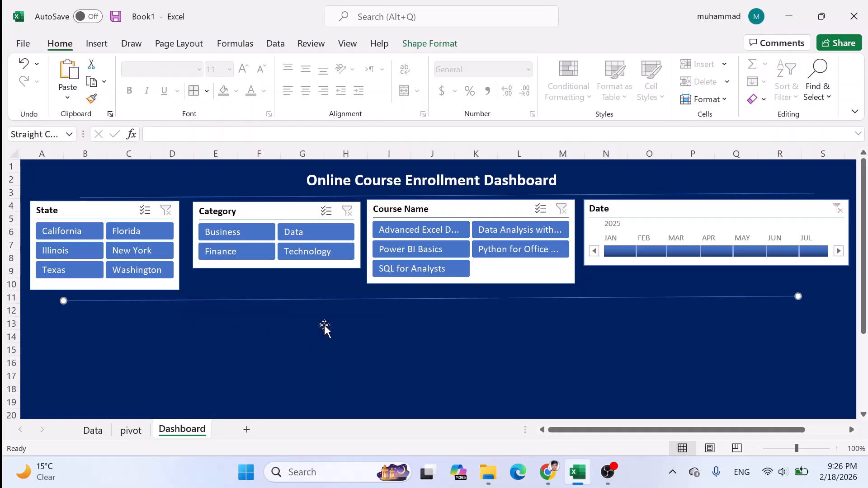
- Draw a rounded rectangle about 0.5 inches high and 2.04 inches wide below the lower line and give it the blue intense-effect shape style
scroll(324, 324, down, 2)
scroll(321, 321, up, 1)
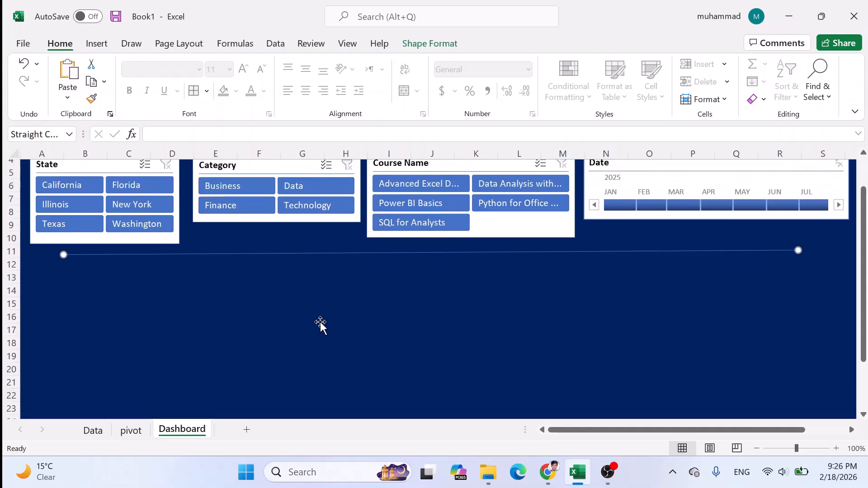
click(97, 43)
click(186, 91)
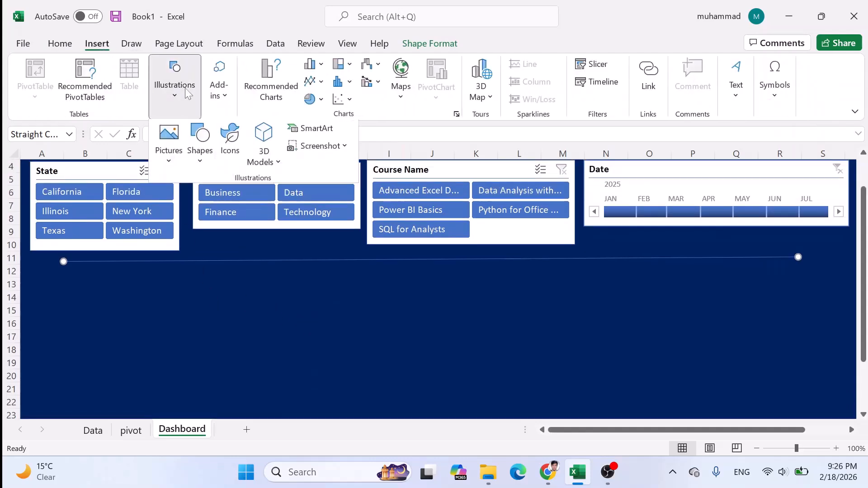
click(200, 138)
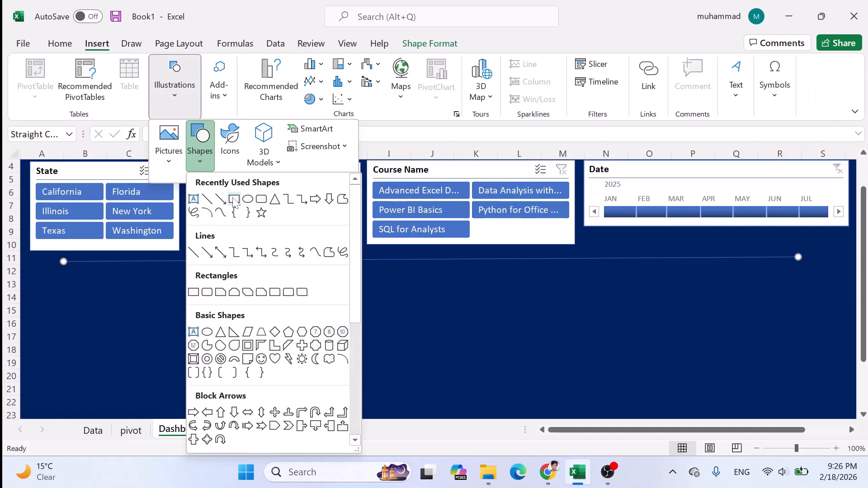
click(261, 200)
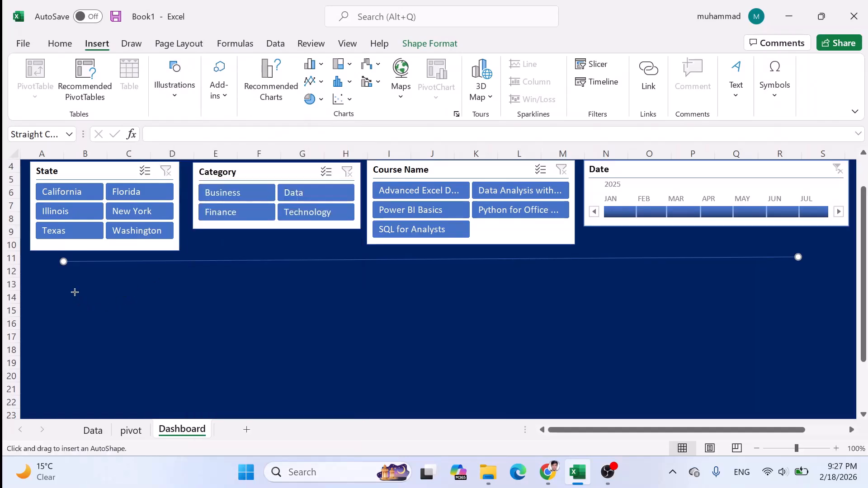
drag(63, 287, 195, 318)
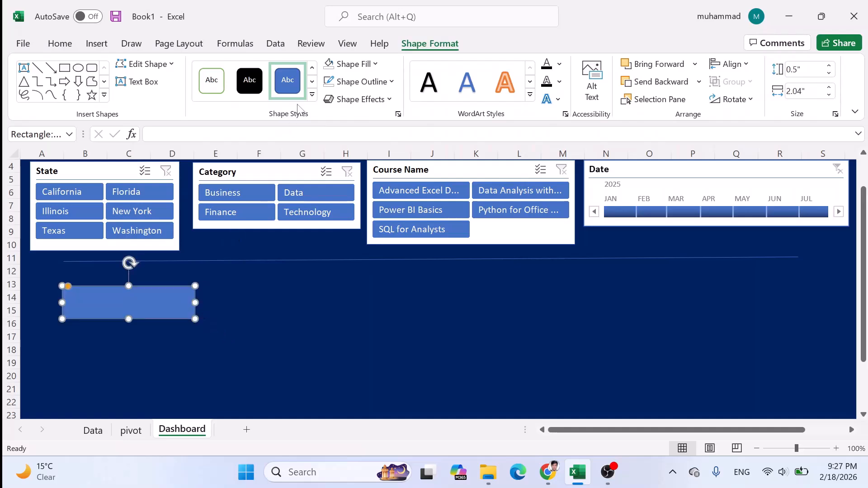
click(311, 95)
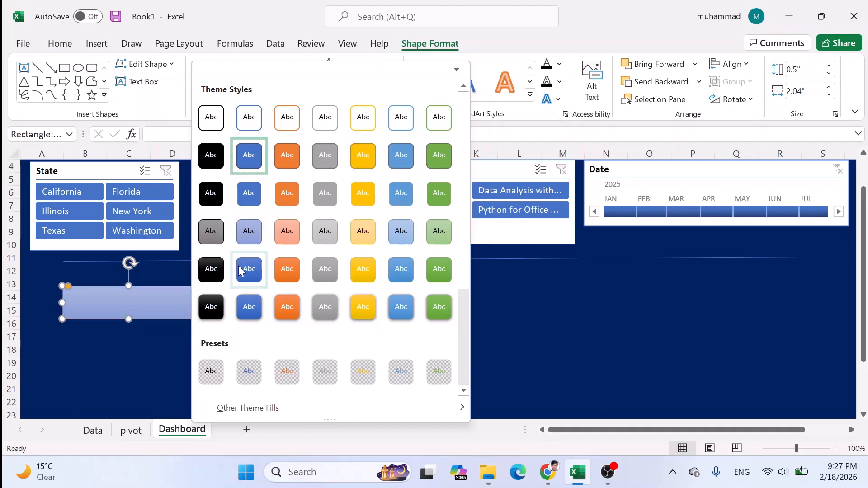
click(248, 307)
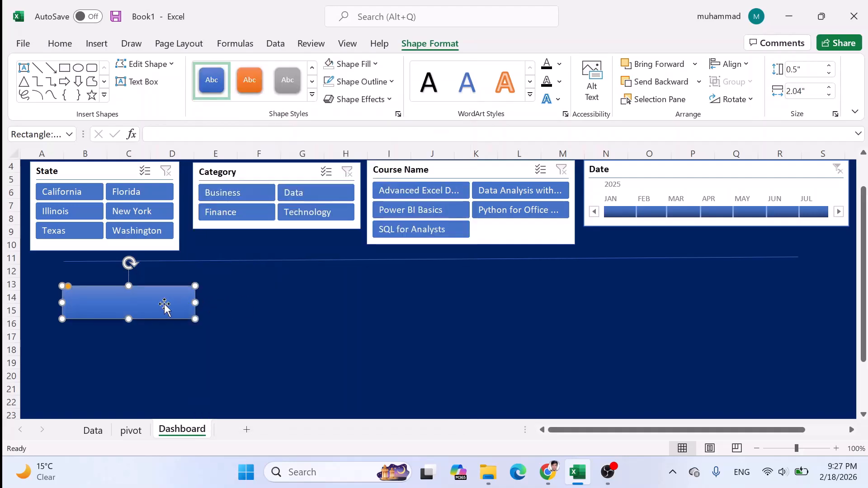
- Place one copy of the rounded rectangle beside the original and another below them, stretched to about 4.29 inches wide
click(219, 304)
drag(143, 304, 270, 296)
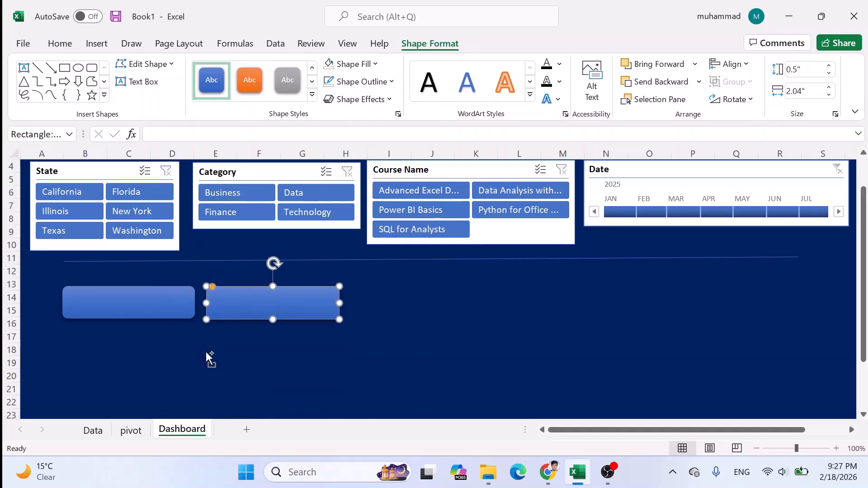
key(ctrl+d)
drag(384, 316, 101, 353)
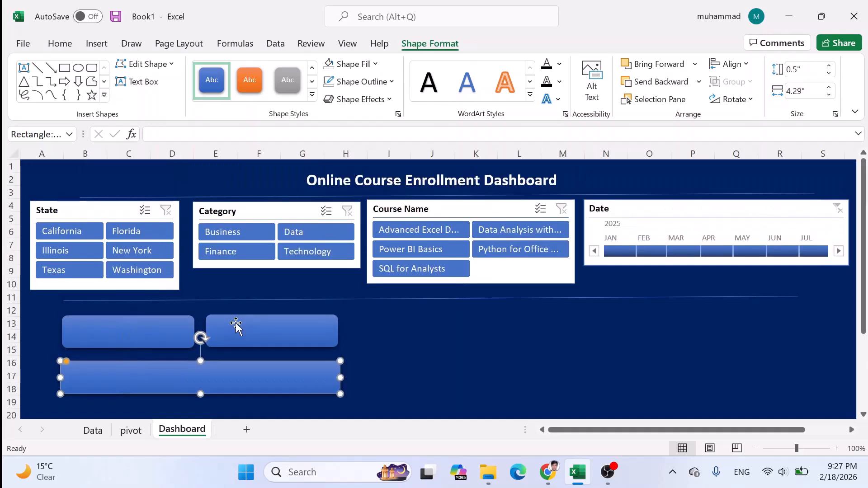
- Open the stock icon library and select the dollar sign icon
click(95, 45)
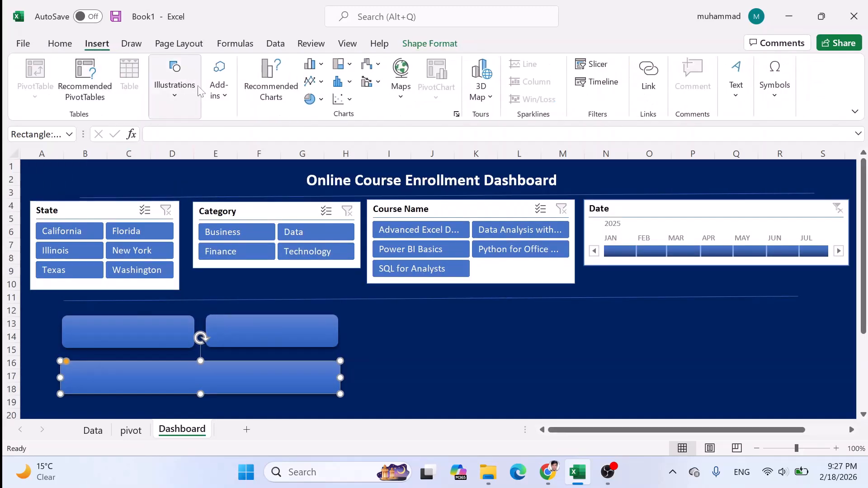
click(182, 96)
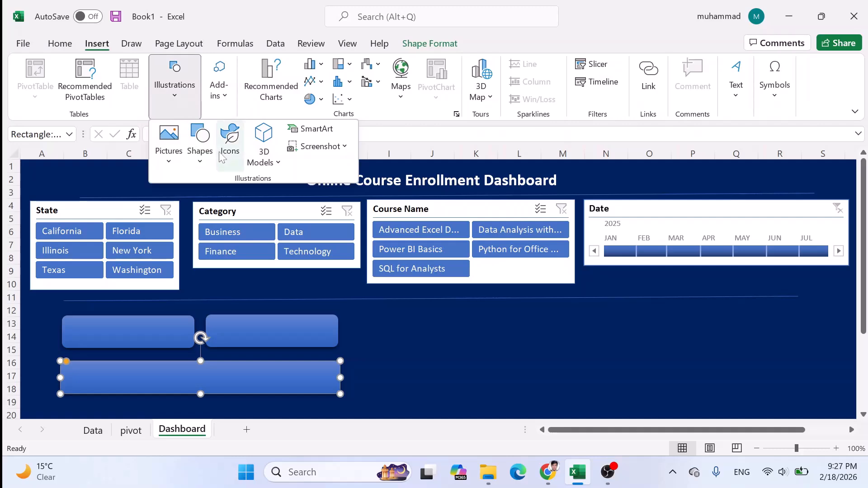
click(230, 142)
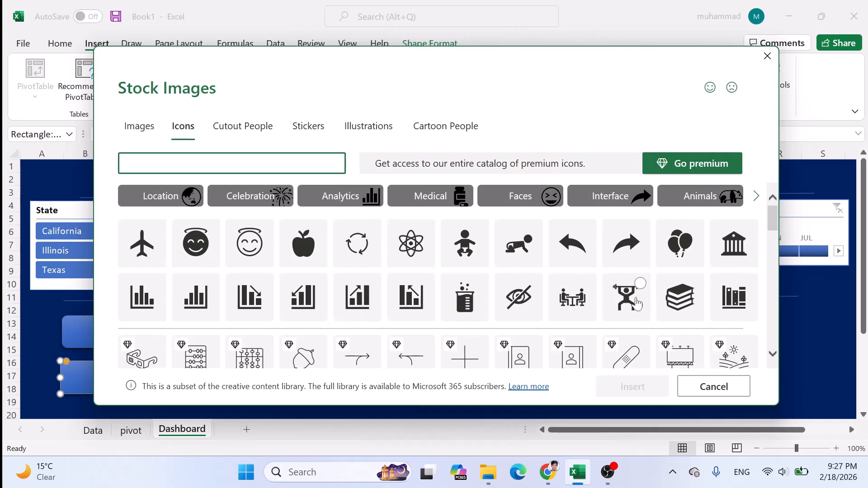
scroll(568, 305, down, 2)
scroll(497, 309, down, 6)
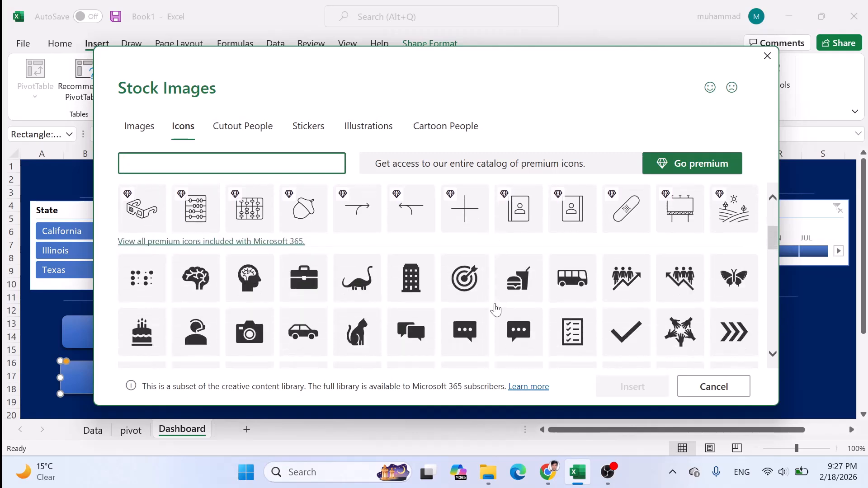
scroll(496, 309, down, 5)
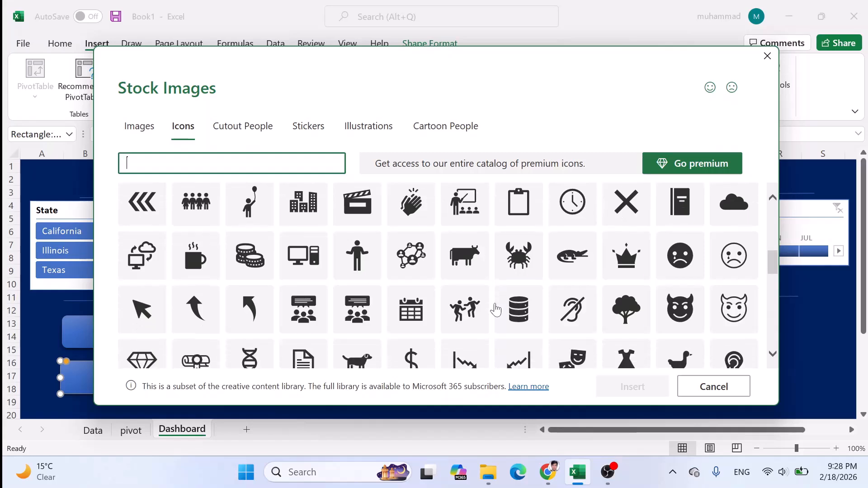
scroll(493, 309, down, 3)
click(412, 250)
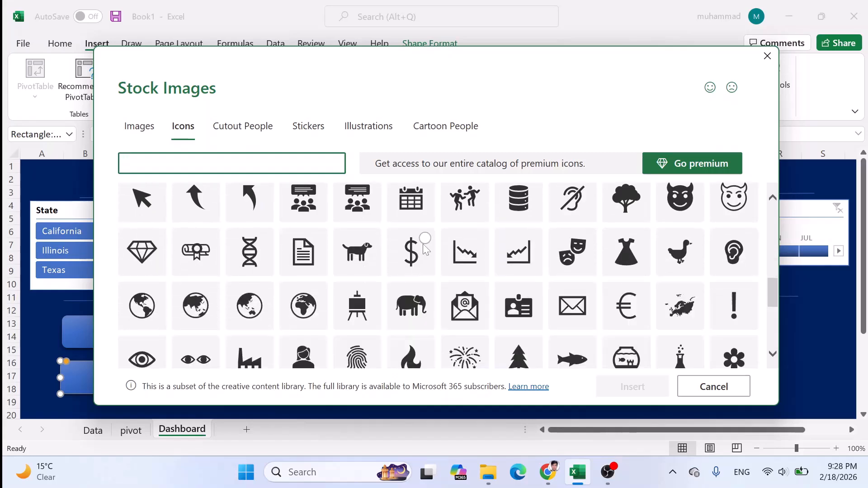
- Add the audience-with-board icon and the city buildings icon to the selection, and insert all three icons on the dashboard
scroll(554, 307, down, 1)
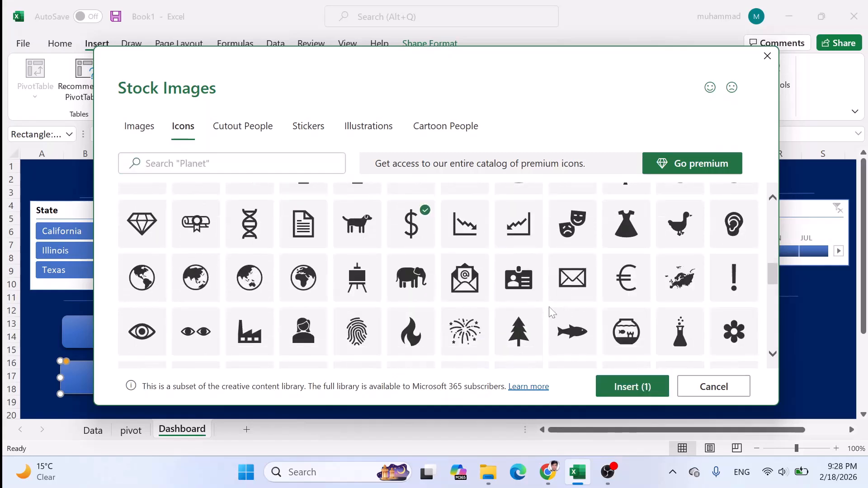
scroll(444, 298, up, 1)
scroll(442, 282, up, 2)
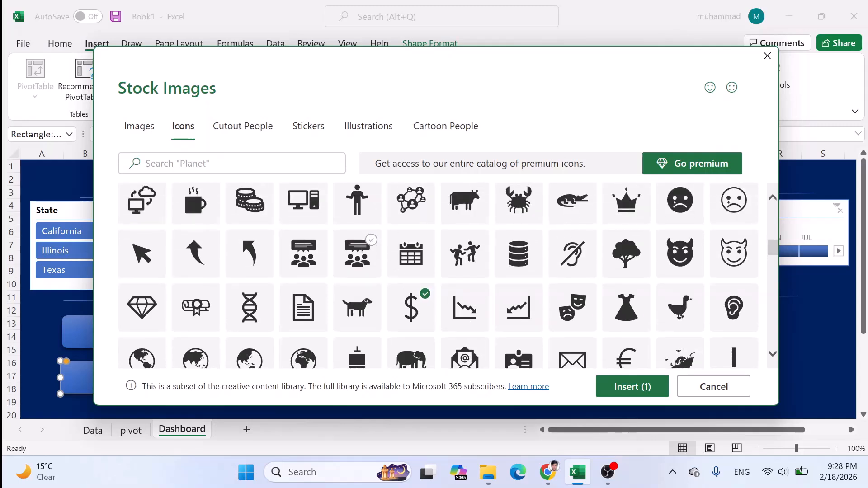
click(360, 253)
scroll(362, 255, up, 1)
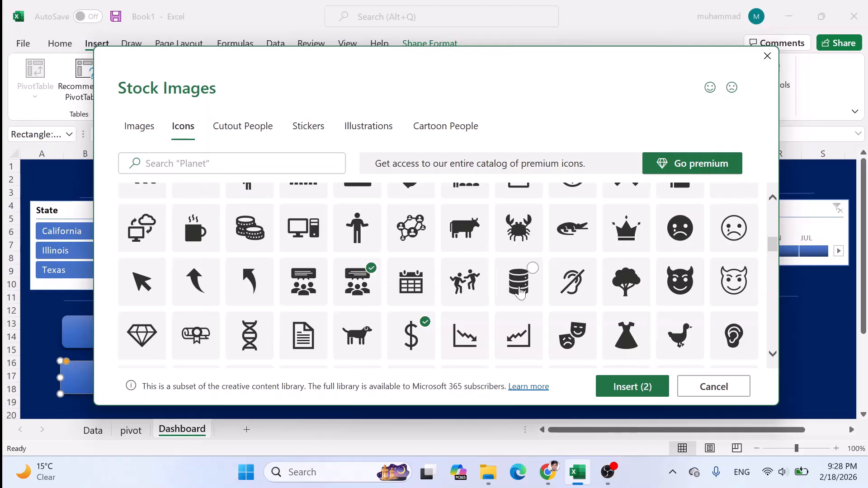
scroll(519, 289, up, 1)
scroll(520, 291, up, 1)
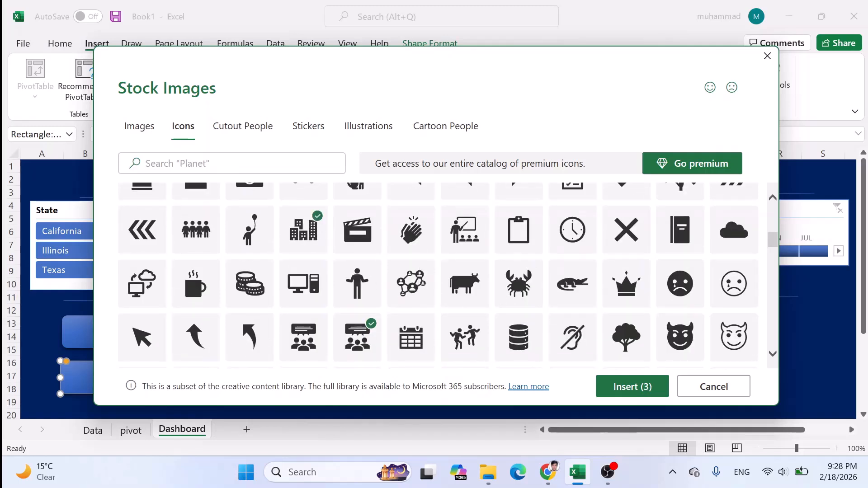
click(633, 387)
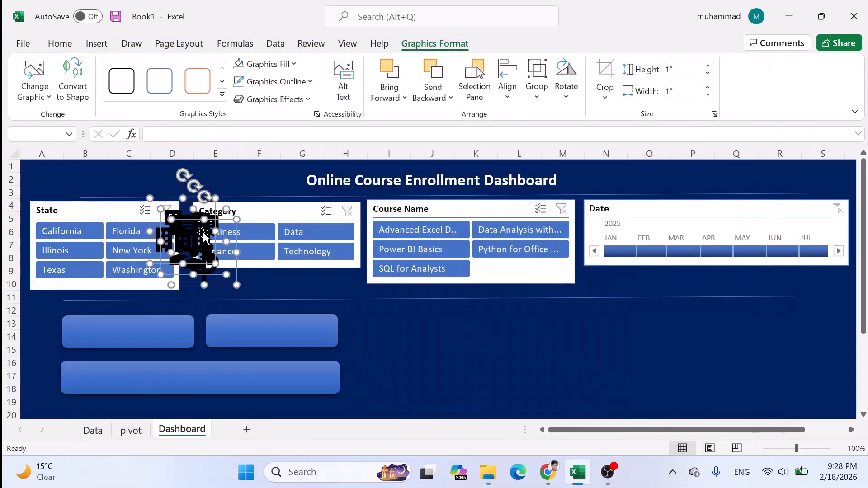
- Shrink the three icons to 0.5 inches in the empty area below the slicers and give them black outlines with white fill
drag(191, 233, 446, 339)
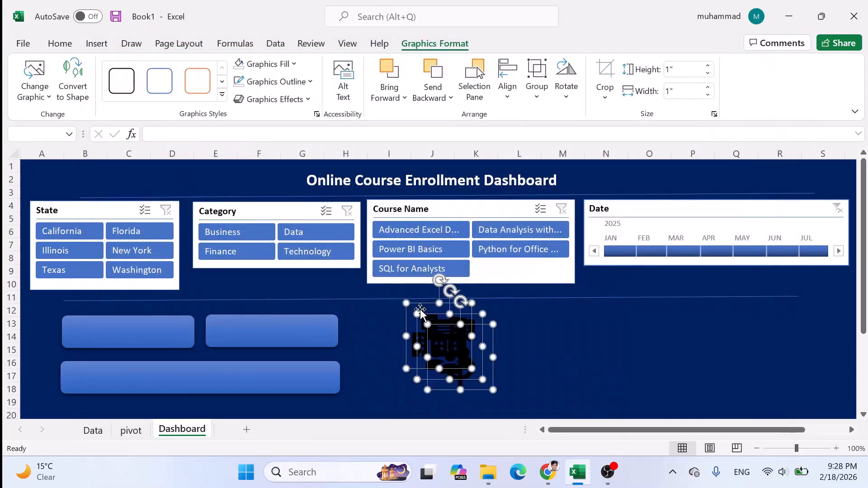
drag(407, 304, 438, 336)
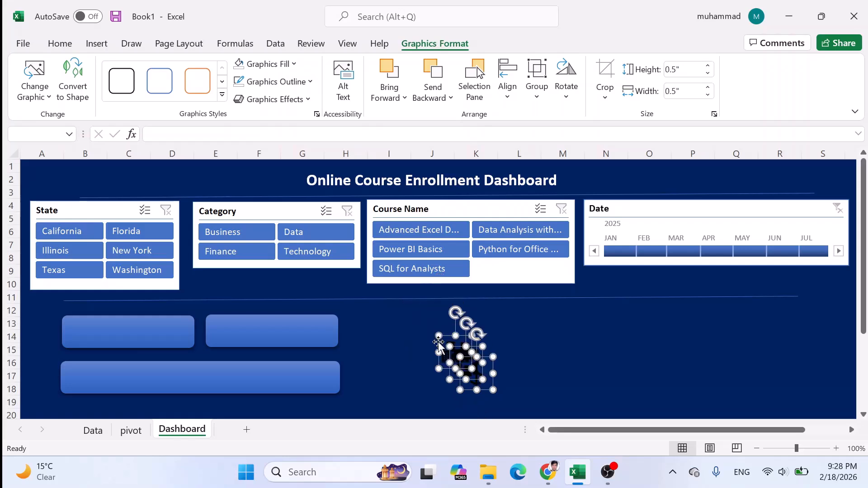
click(122, 80)
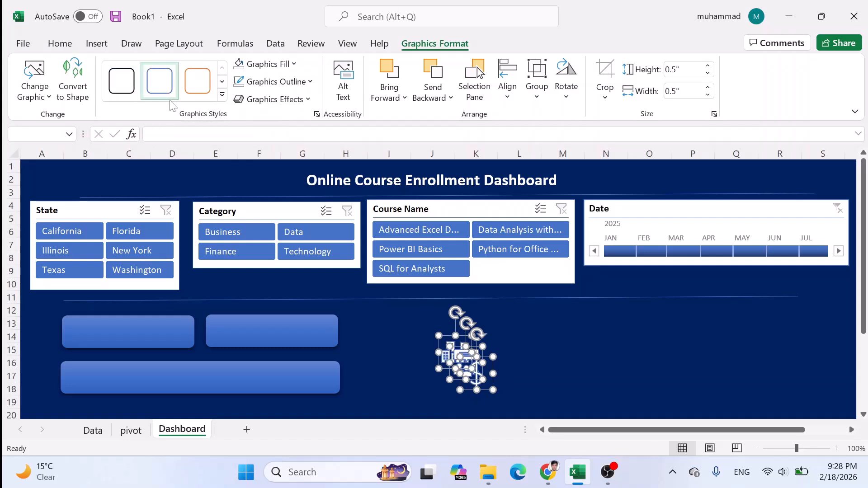
click(160, 82)
click(222, 95)
click(120, 97)
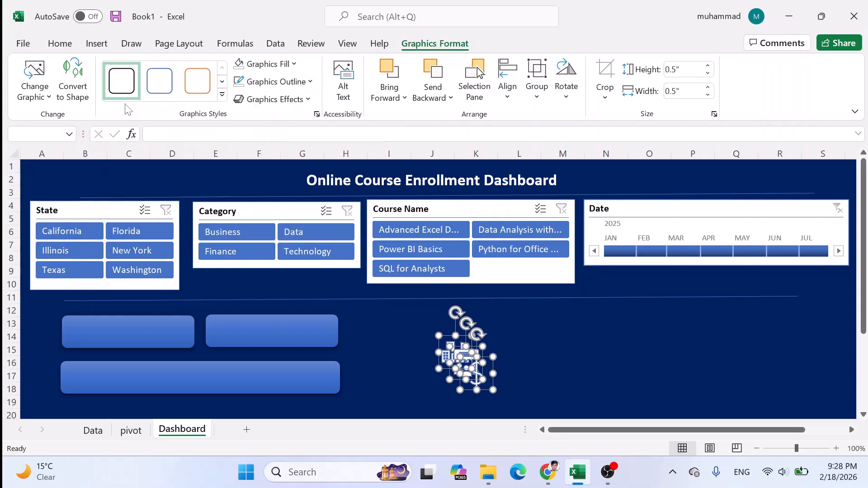
click(285, 64)
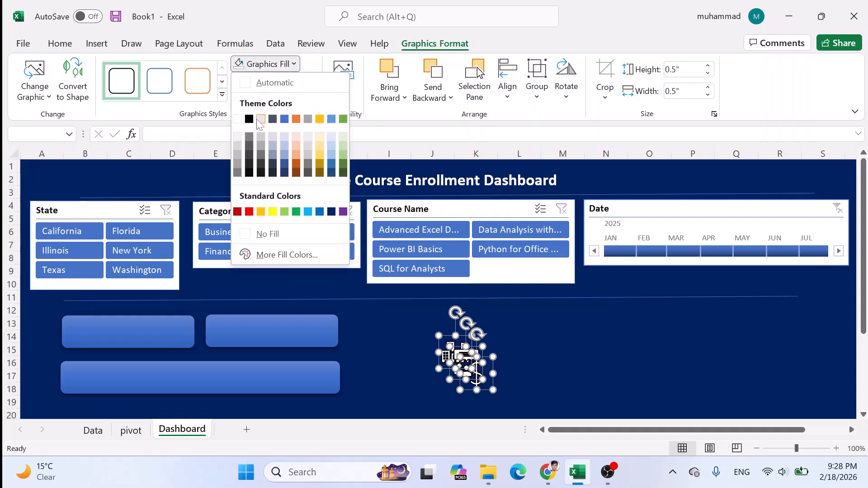
click(239, 124)
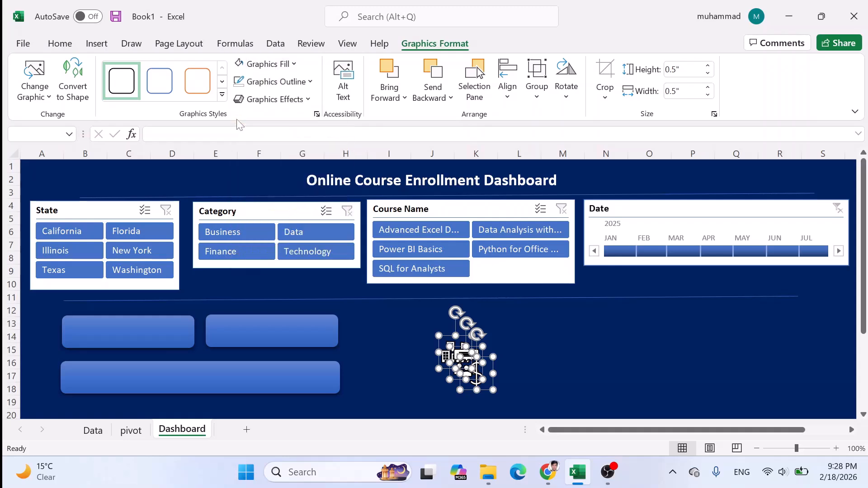
- Place the dollar icon on the first small card, the audience icon on the second and the buildings icon on the wide card
click(514, 354)
drag(472, 375, 74, 338)
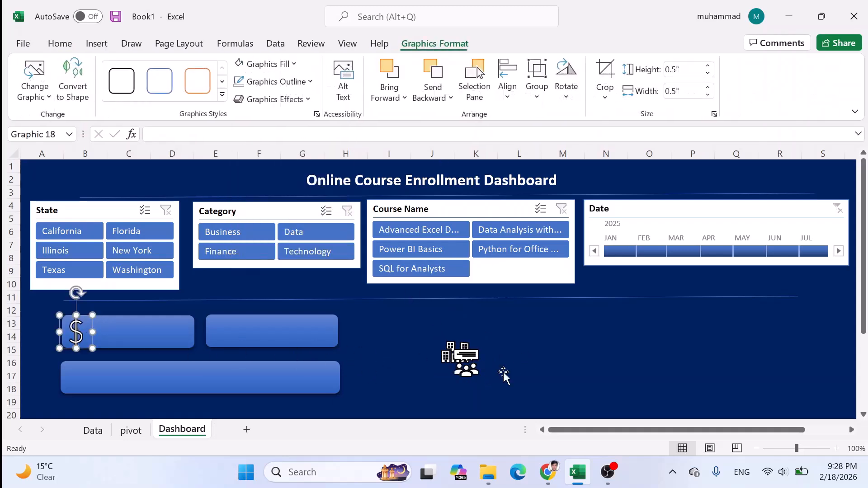
drag(462, 368, 220, 335)
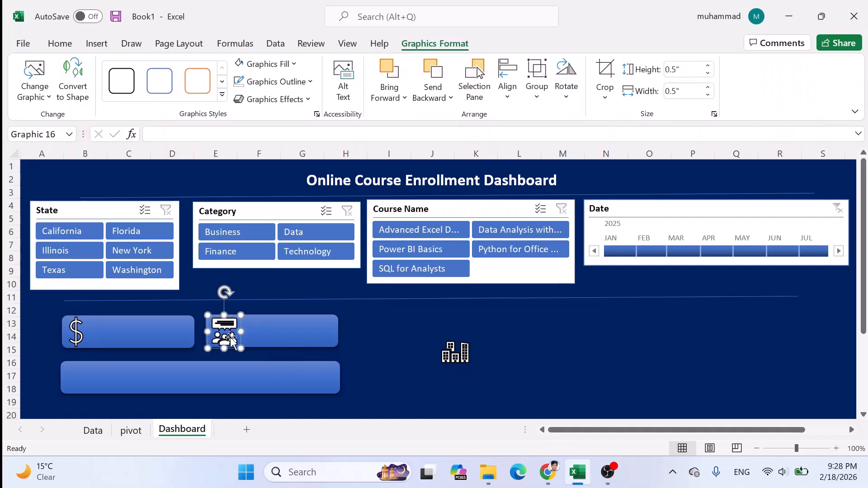
click(440, 361)
drag(440, 362, 64, 385)
- Stretch all three KPI cards slightly downward to make them a little taller
click(137, 340)
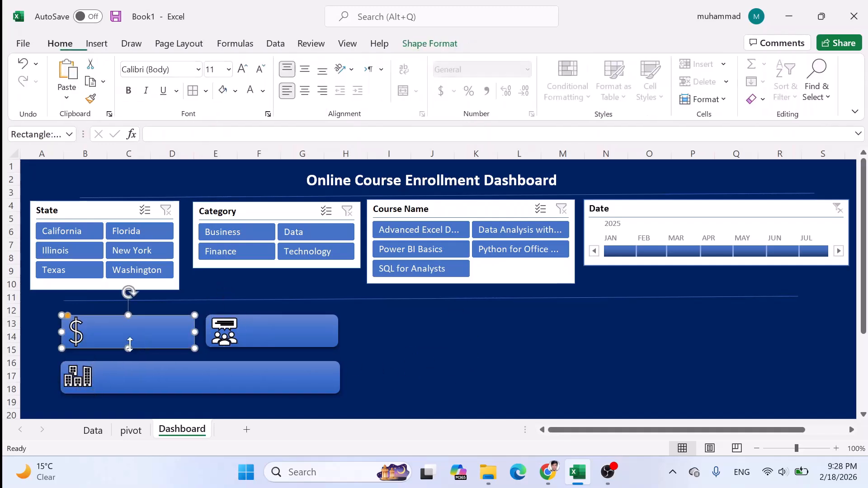
drag(128, 347, 126, 353)
click(273, 342)
drag(271, 347, 269, 354)
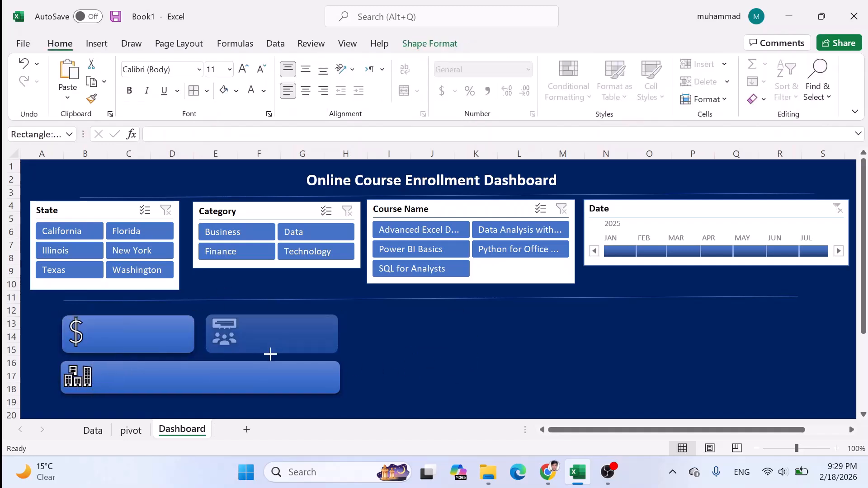
click(234, 389)
drag(199, 401, 202, 399)
- Nudge the buildings, dollar and audience icons to centre them vertically within their taller cards
drag(78, 379, 81, 383)
drag(74, 330, 76, 331)
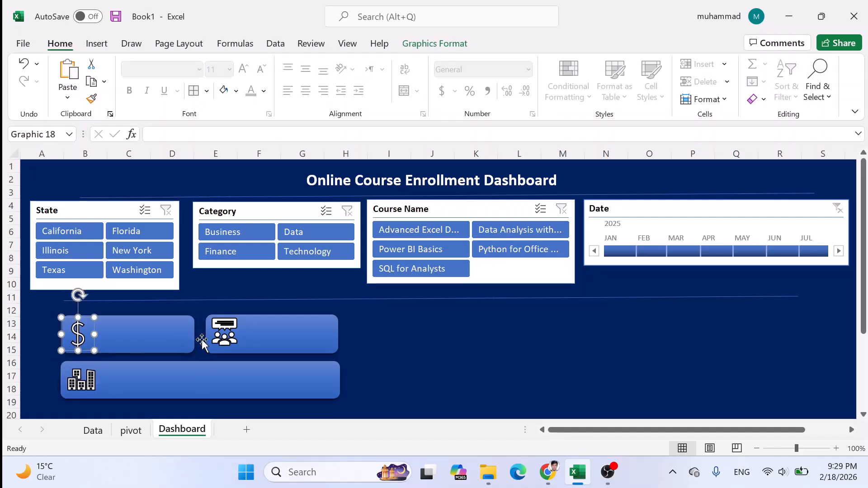
drag(223, 335, 225, 337)
click(368, 361)
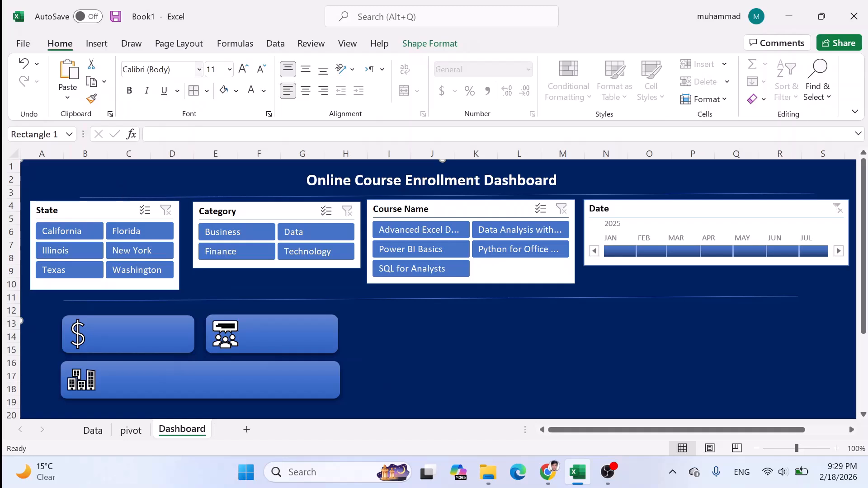
- Draw a text box about 0.2 inches high and 1.38 inches wide in the lower part of the dollar card
click(98, 44)
click(174, 86)
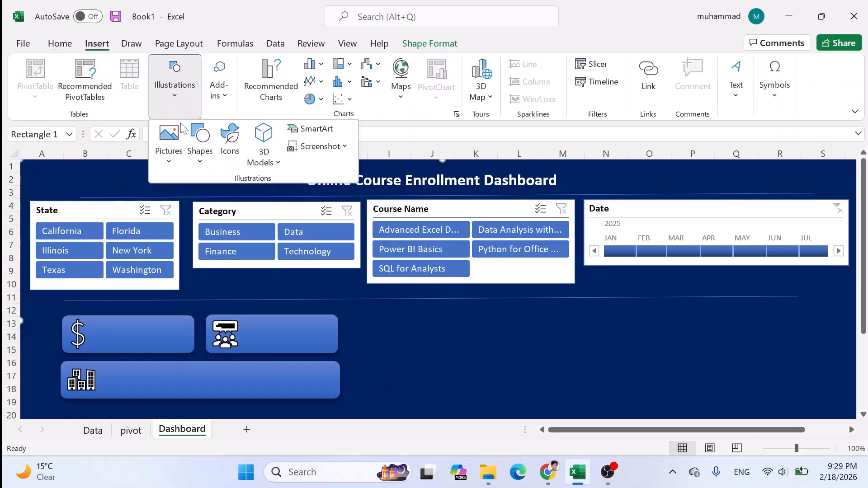
click(195, 158)
click(195, 195)
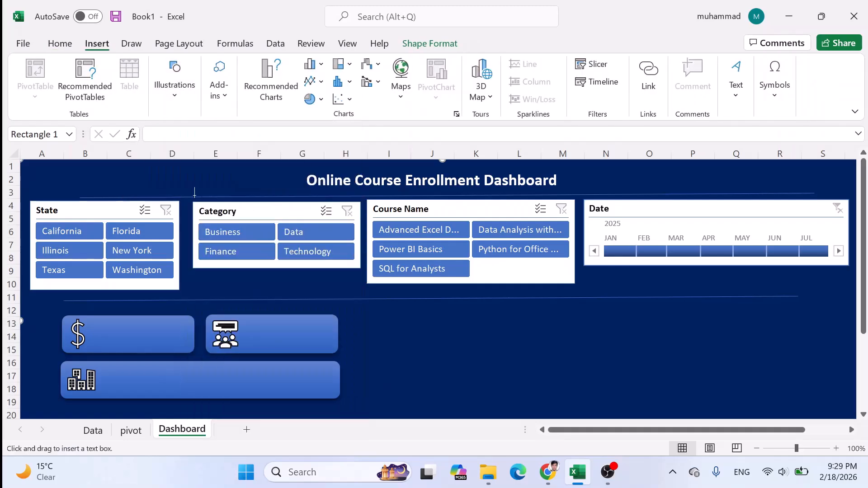
drag(100, 337, 189, 350)
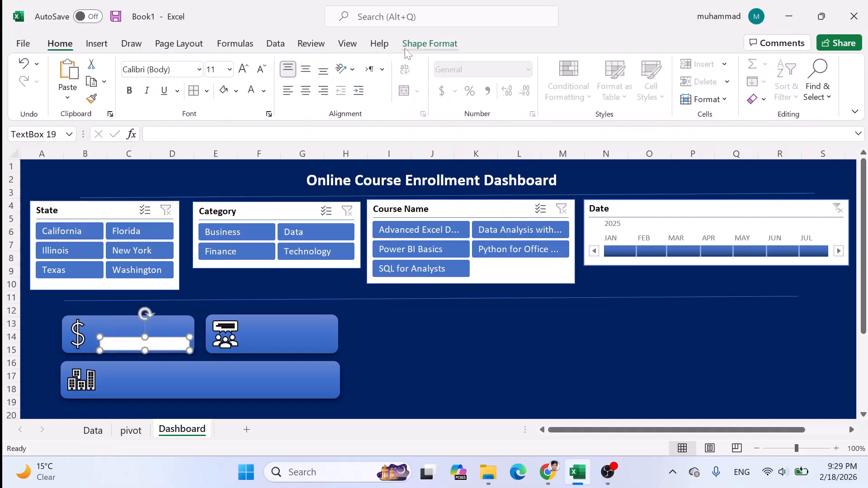
- Remove the fill and outline from the dollar card's text box
click(419, 45)
click(374, 64)
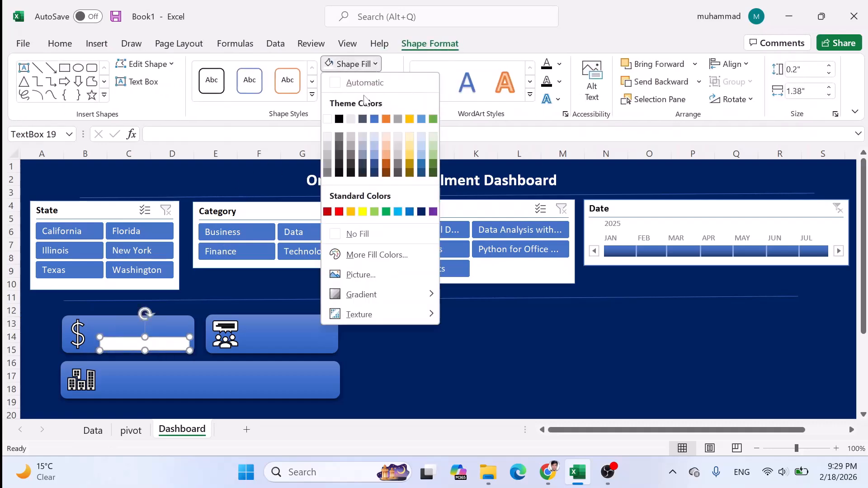
click(357, 233)
click(376, 82)
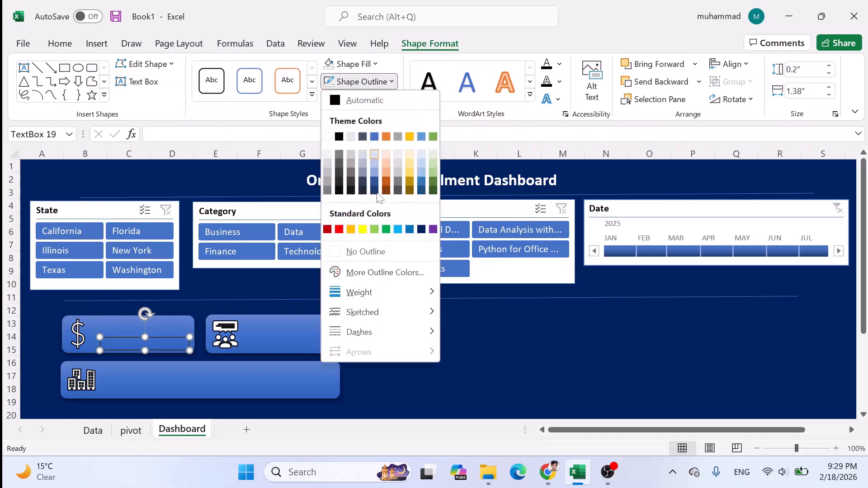
click(361, 252)
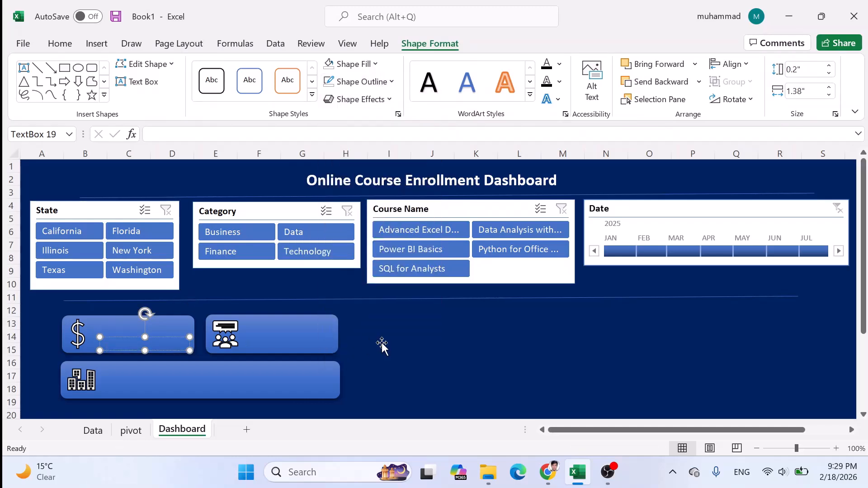
- Label the dollar card Total Revenue in white text and add matching Total Enrollment and Total Courses labels to the other two cards
text(Total)
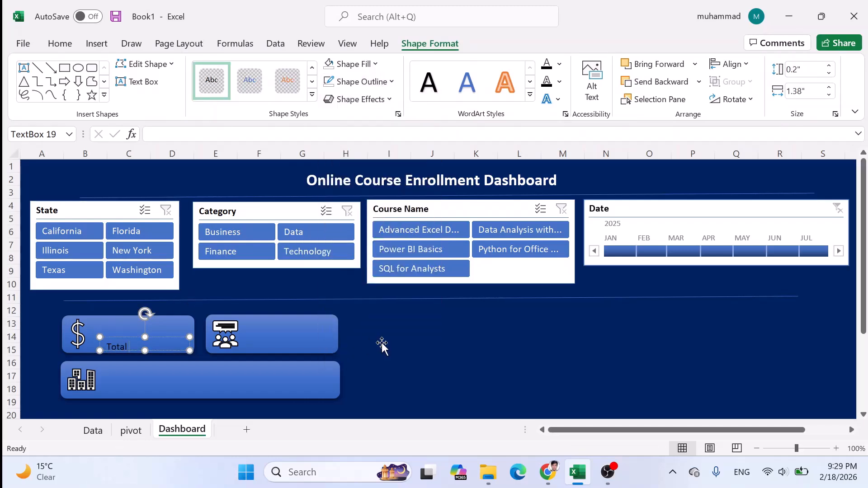
text( Revenue)
click(166, 352)
click(60, 43)
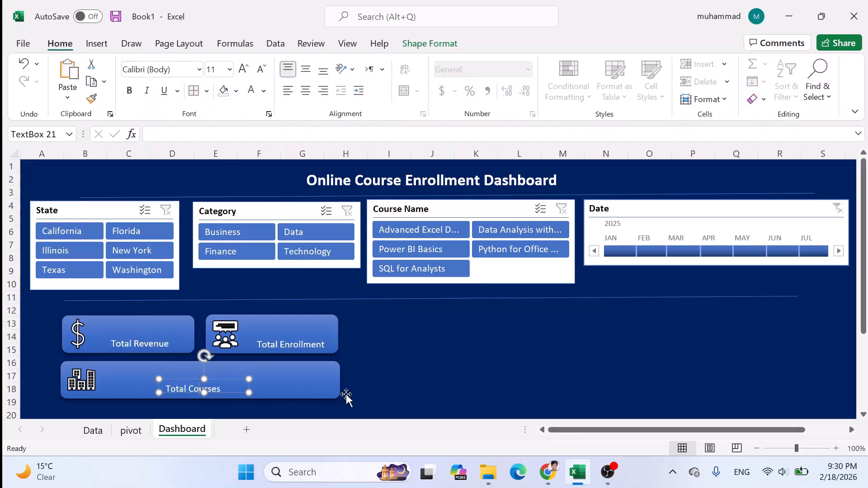
click(357, 395)
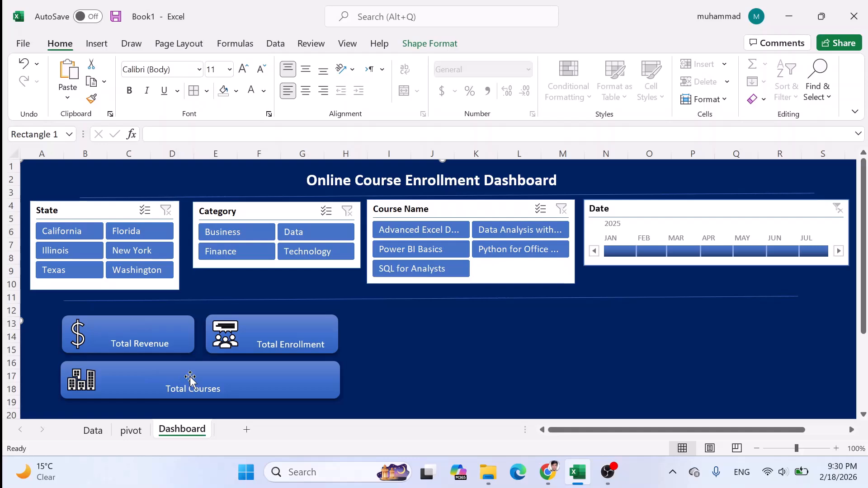
- On the pivot sheet, add the Revenue USD field as a summed value to the empty pivot table
click(131, 430)
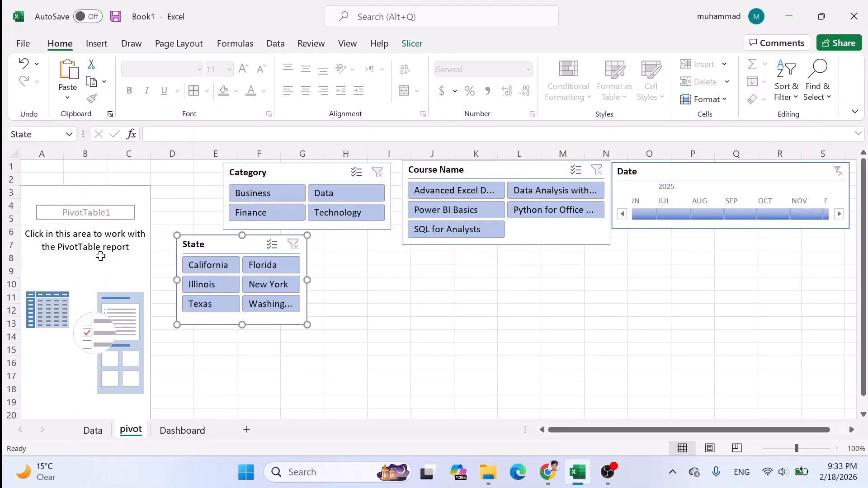
click(100, 274)
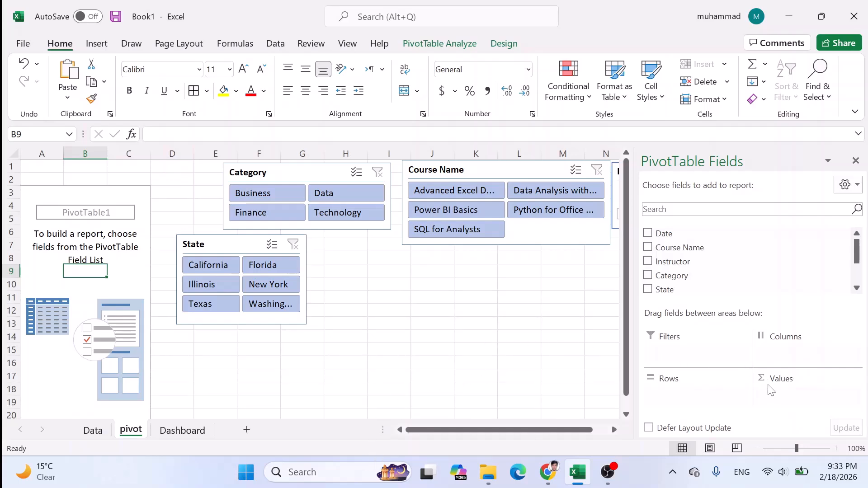
scroll(678, 271, down, 2)
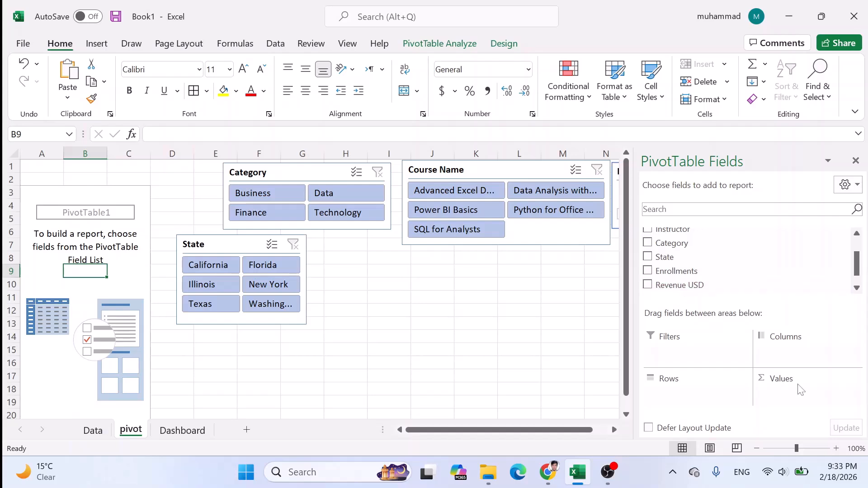
drag(684, 285, 781, 389)
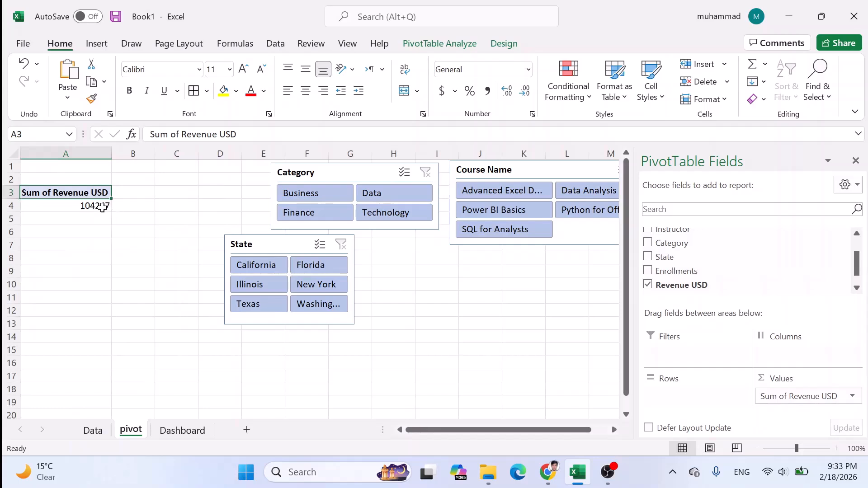
- Enter a formula in cell B4 that references the pivot table's revenue total in A4
click(116, 207)
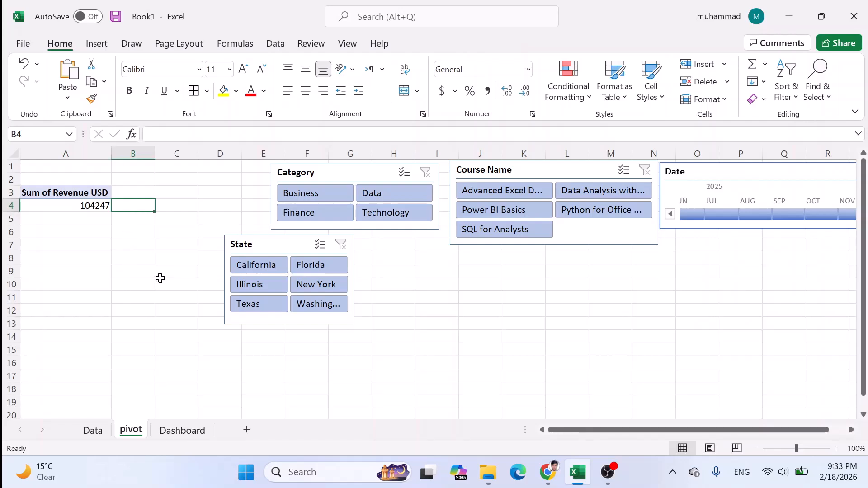
text(=)
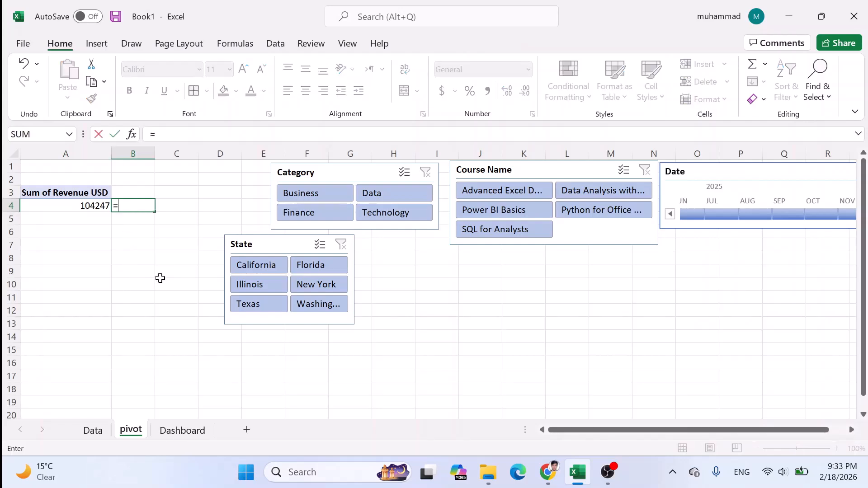
click(85, 212)
key(Return)
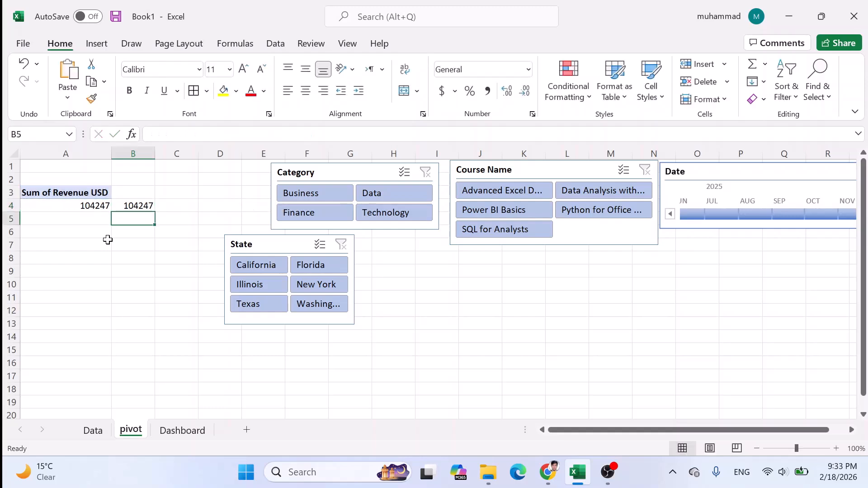
- Format cell B4 as Currency with the $ symbol and two decimal places
right_click(132, 209)
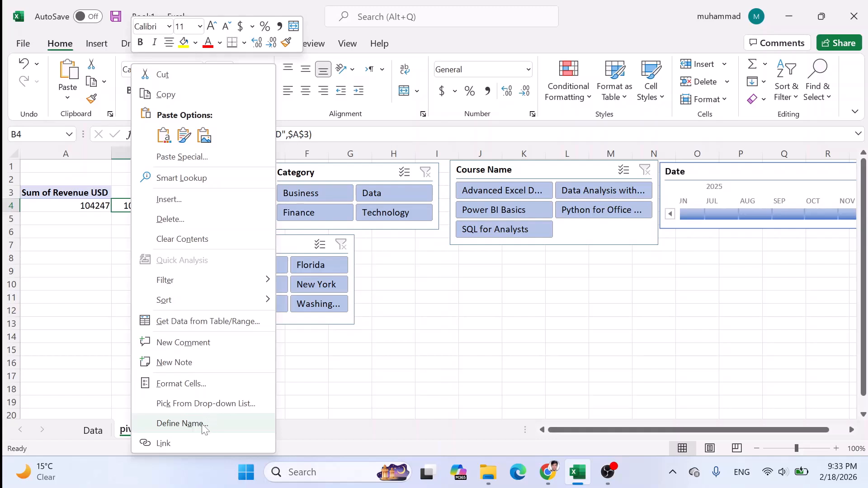
click(190, 390)
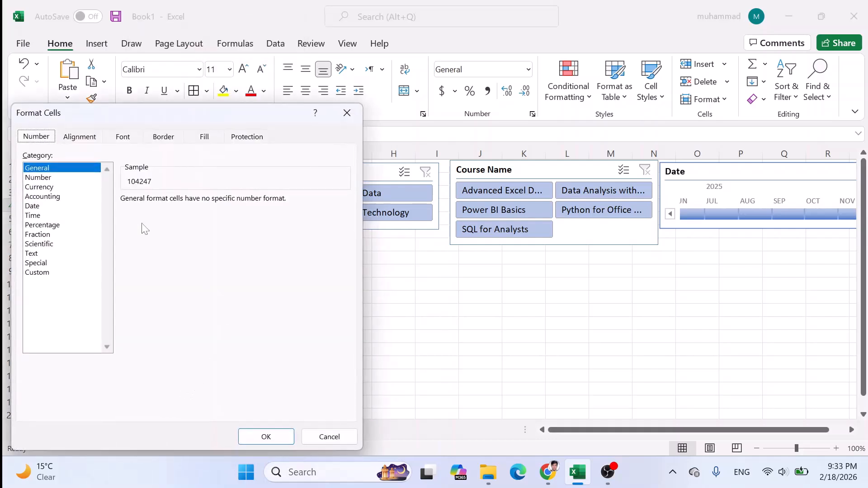
click(40, 187)
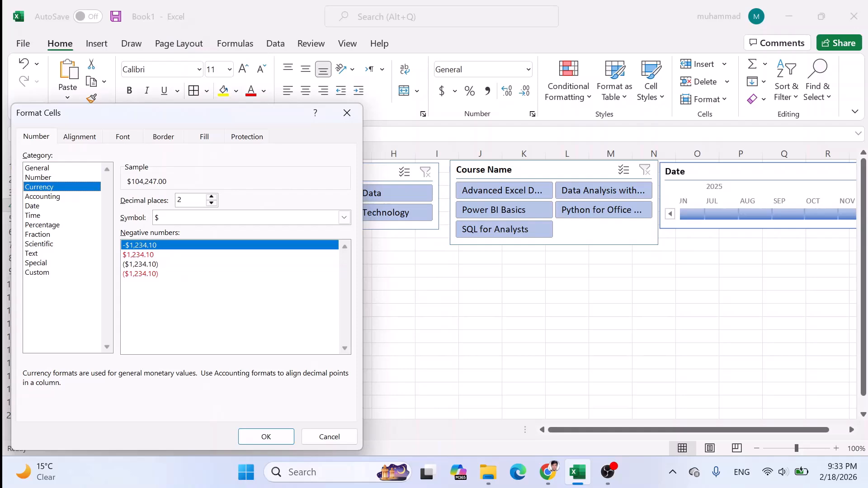
click(275, 436)
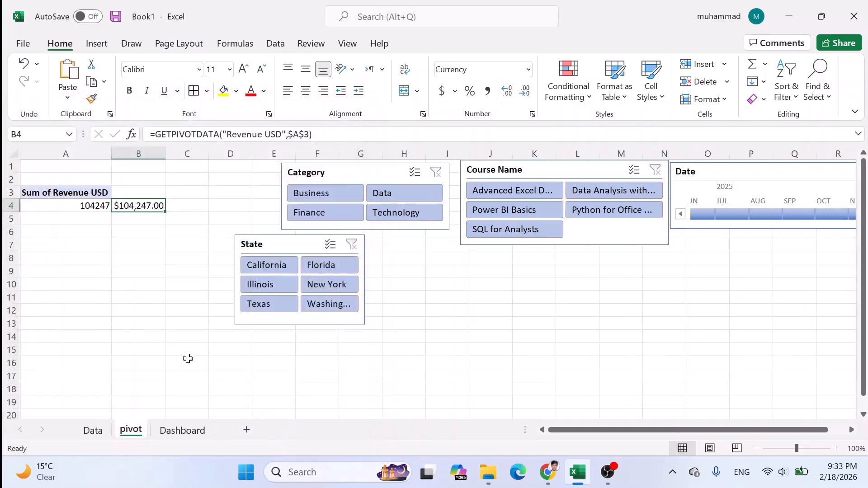
click(172, 240)
click(142, 206)
click(175, 433)
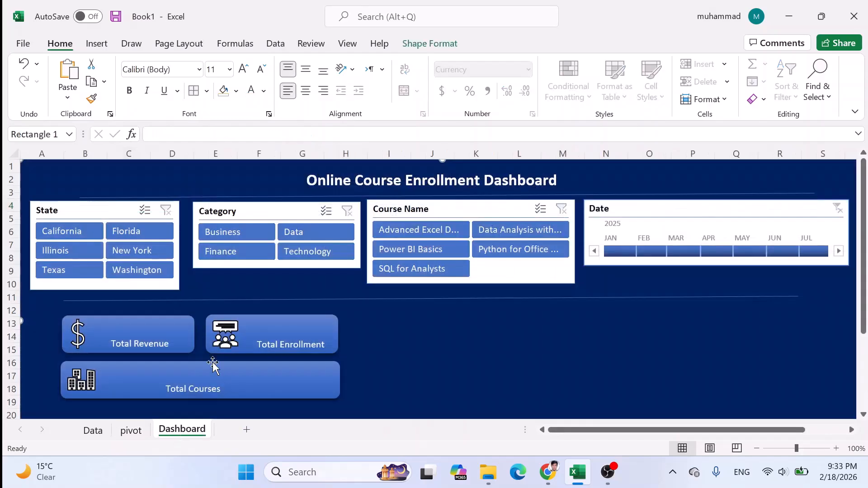
click(130, 430)
- Copy the revenue pivot table in A3:A4 and paste it at cell A6
drag(81, 194, 87, 214)
key(ctrl+c)
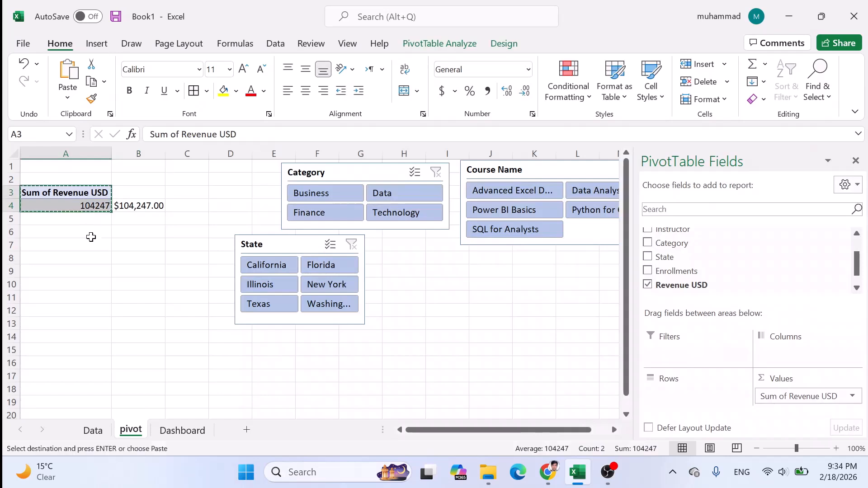
click(56, 232)
key(ctrl+v)
- Replace Revenue USD with Enrollments as the value field of the pivot table at A6
click(95, 248)
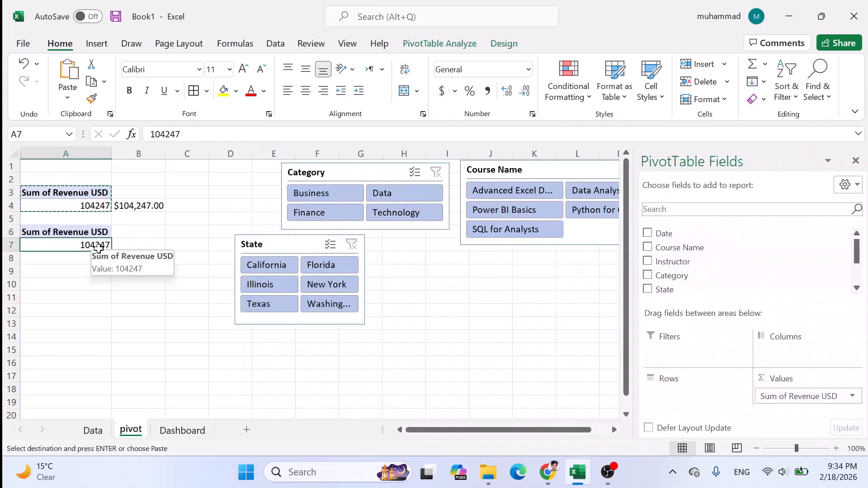
scroll(655, 280, down, 2)
click(652, 269)
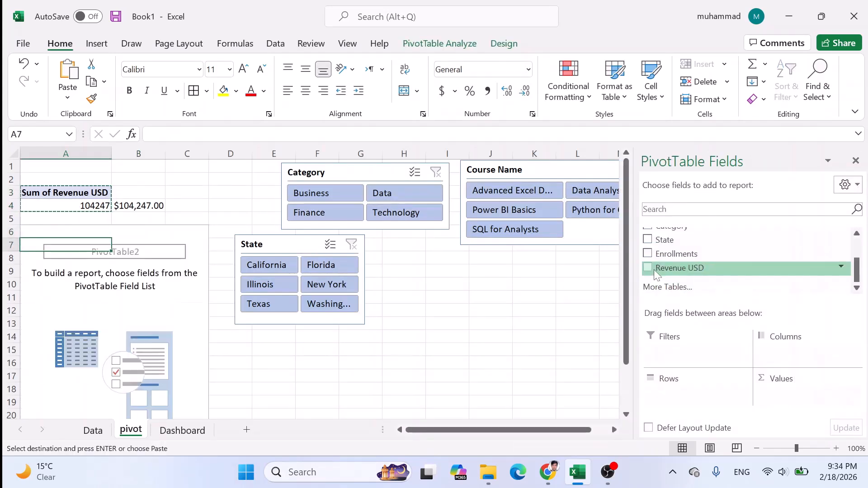
drag(674, 254, 774, 387)
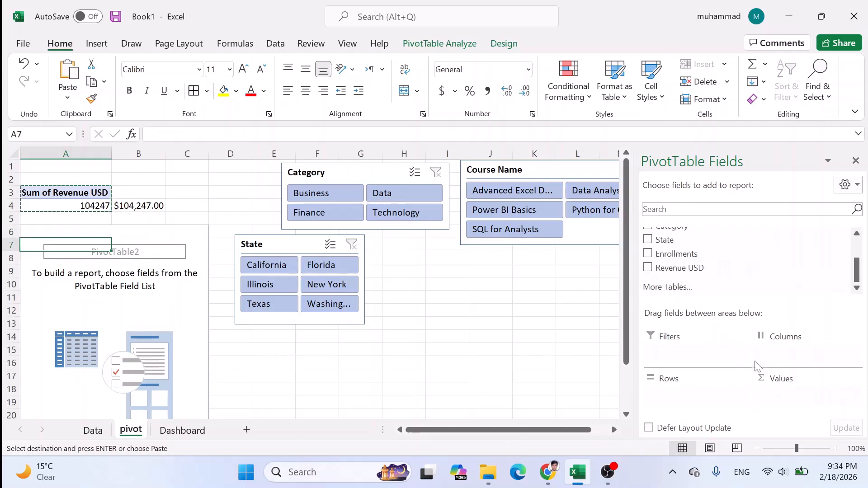
drag(675, 254, 778, 393)
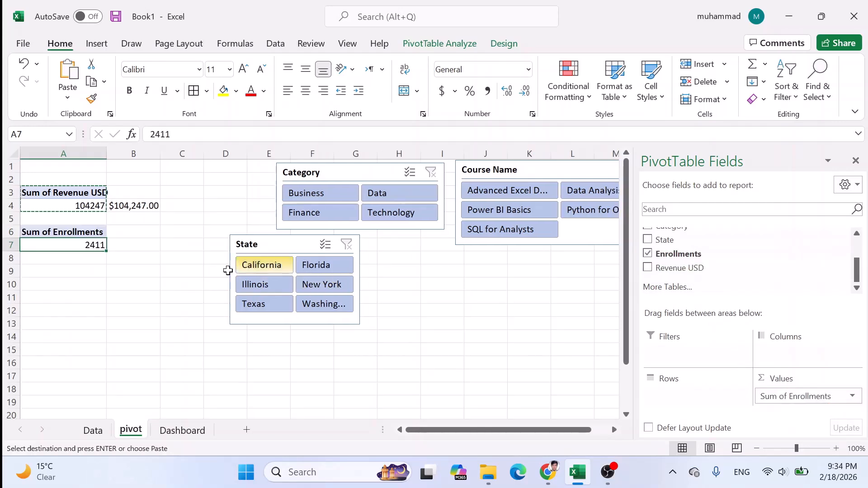
- Enter a formula in cell B7 that references the enrollment total in A7
click(134, 248)
text(=)
click(76, 245)
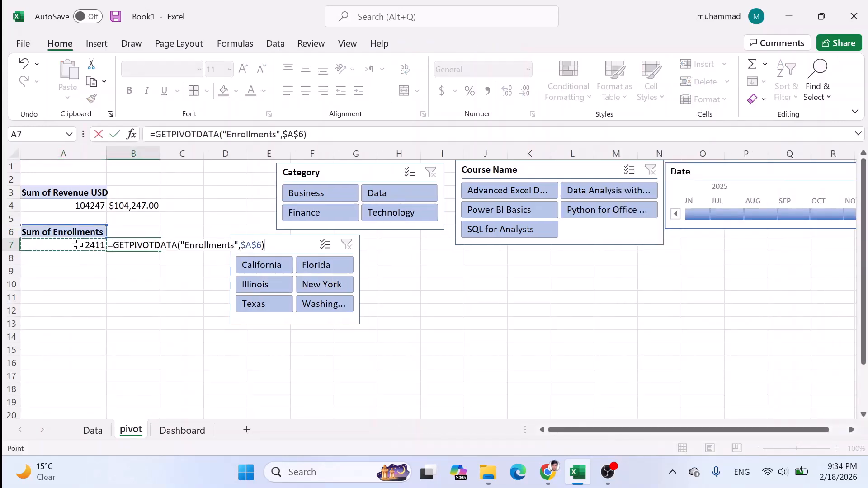
key(Return)
click(153, 298)
click(79, 270)
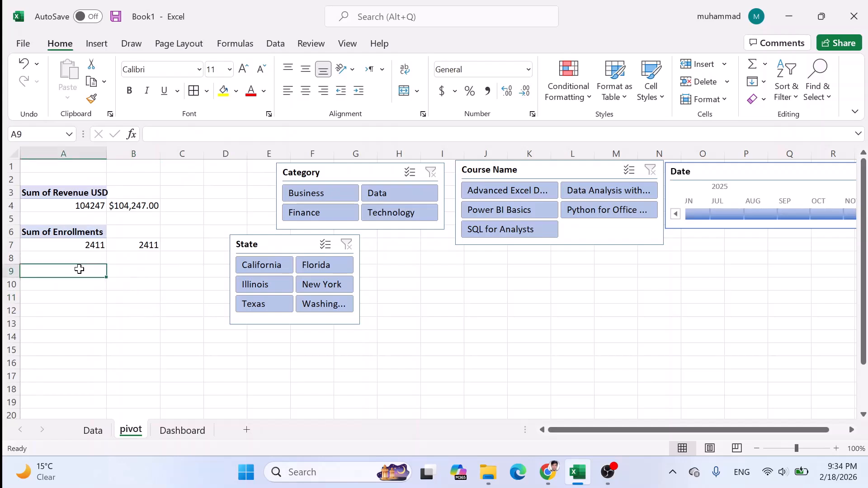
- Copy the enrollments pivot table in A6:A7 and paste it at cell A9
drag(78, 228, 82, 244)
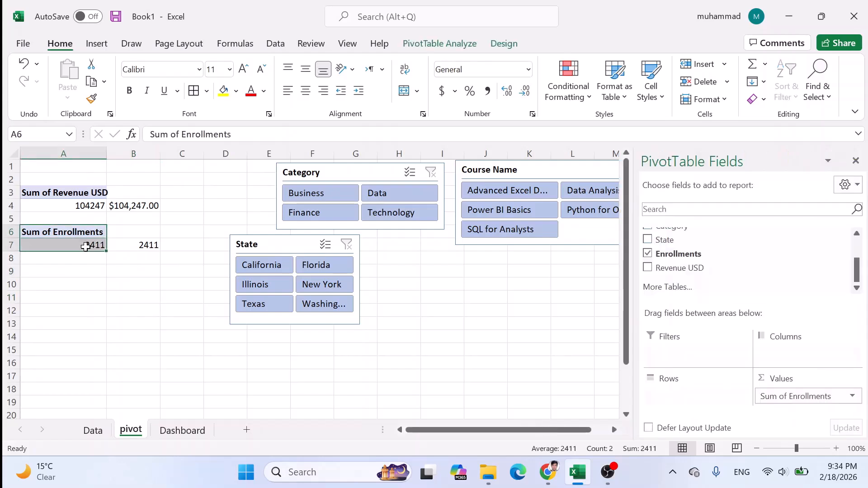
key(ctrl+c)
click(81, 267)
key(ctrl+v)
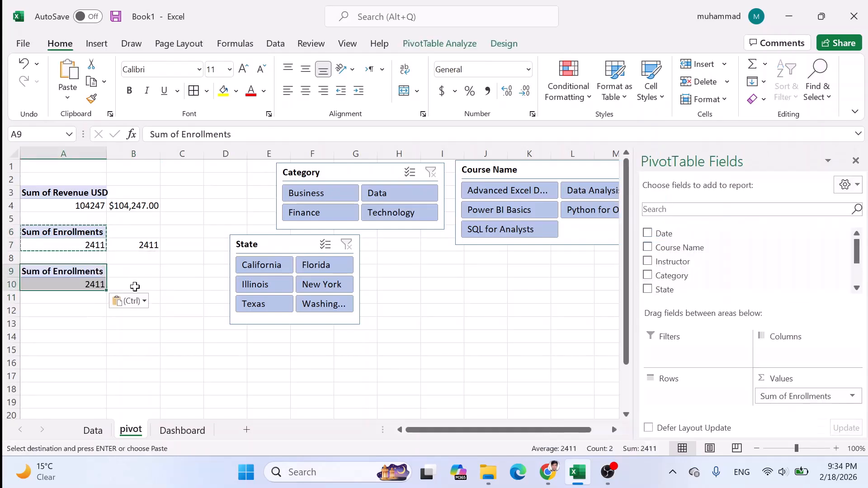
- Replace Enrollments with a count of Course Name as the value of the pivot table at A9
click(93, 284)
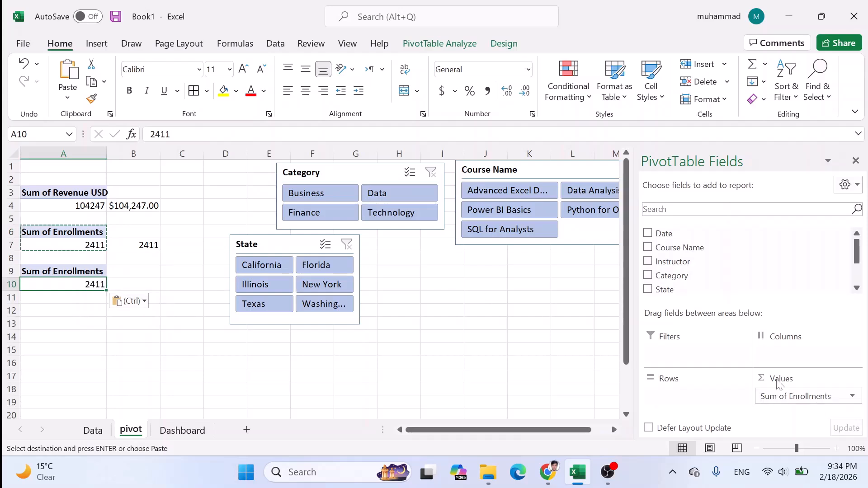
scroll(659, 271, down, 2)
click(648, 254)
scroll(669, 257, up, 3)
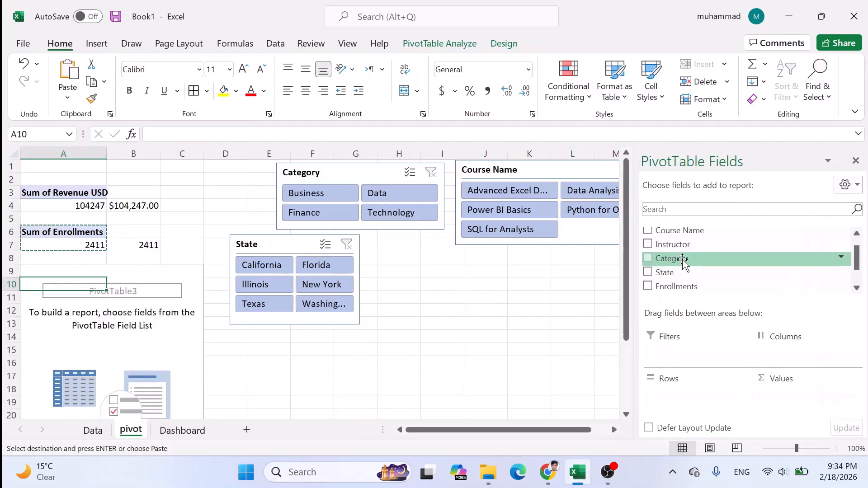
drag(669, 229, 778, 388)
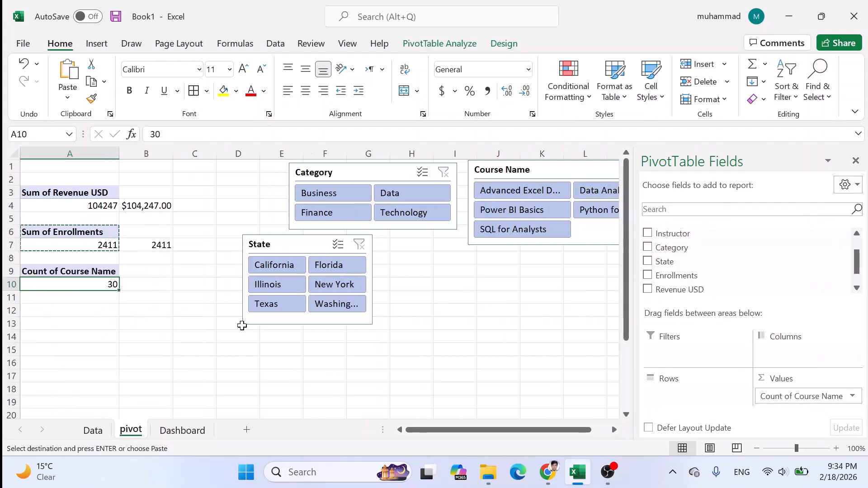
- Enter a formula in cell B10 that references the course count in A10
click(145, 285)
text(=)
key(Return)
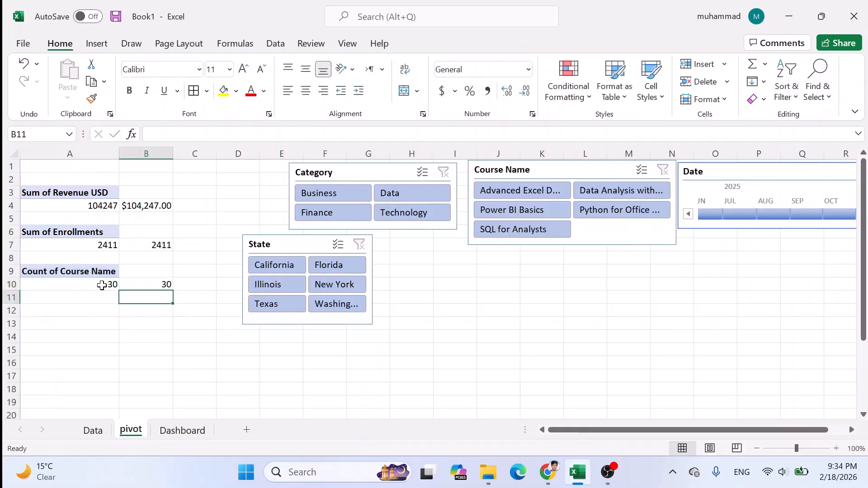
click(193, 283)
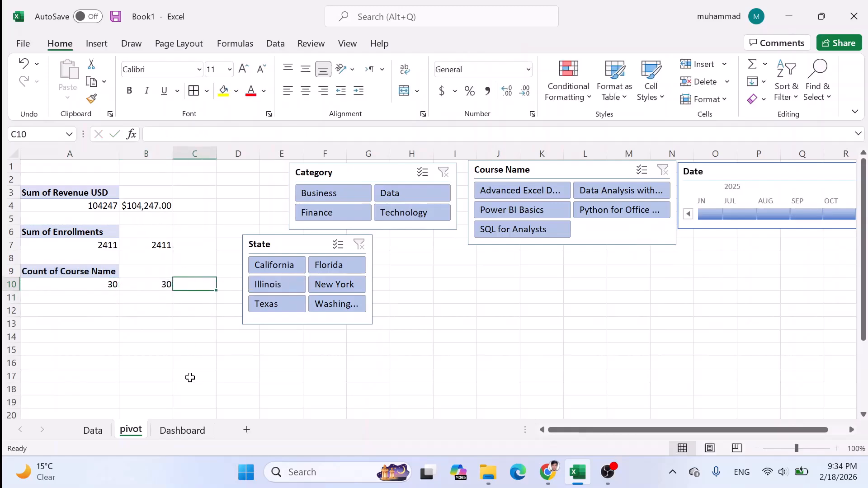
- On the Dashboard sheet, duplicate the Total Revenue label, place the copy just above the original and clear its text
click(181, 431)
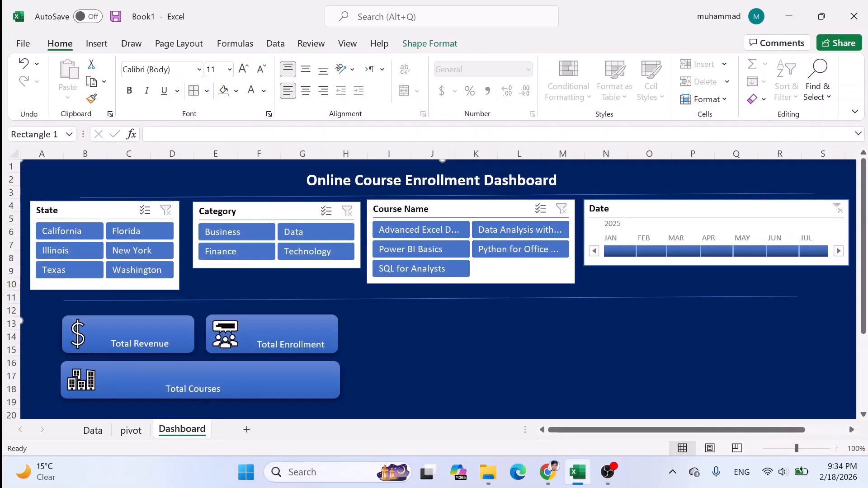
click(130, 343)
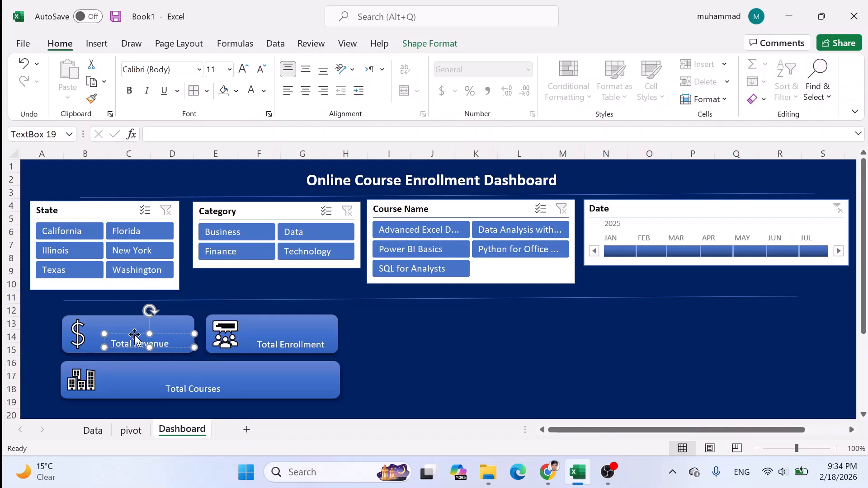
key(ctrl+d)
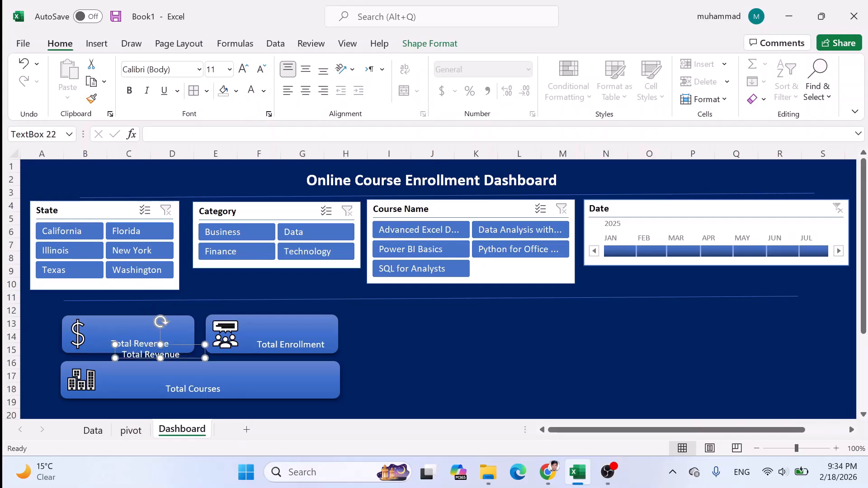
drag(143, 348, 138, 330)
key(BackSpace)
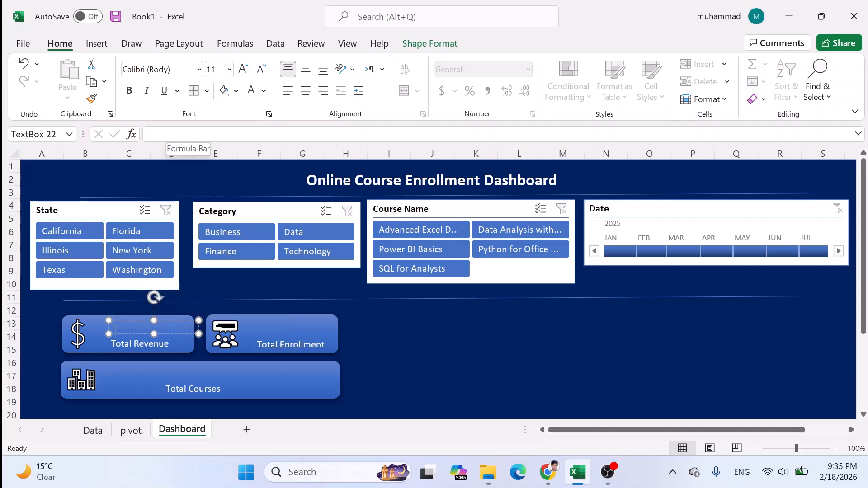
- Link the empty text box on the dollar card to the revenue figure with the formula =pivot!B4
click(165, 135)
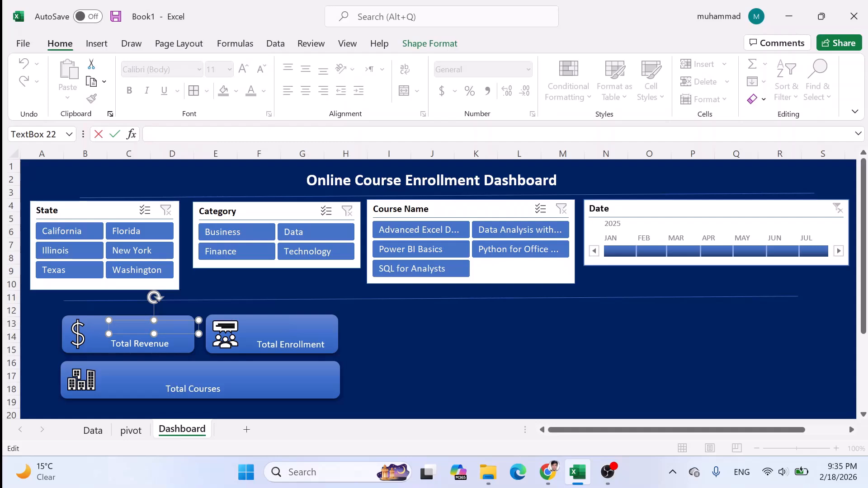
text(=)
click(130, 430)
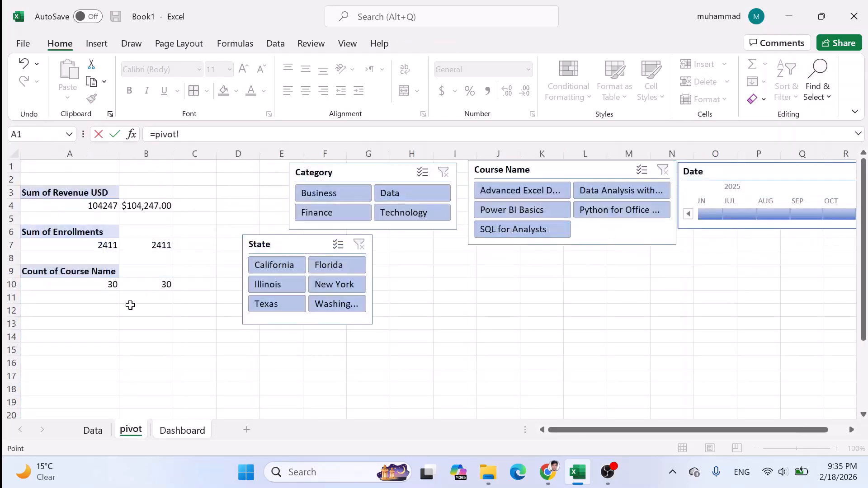
click(139, 210)
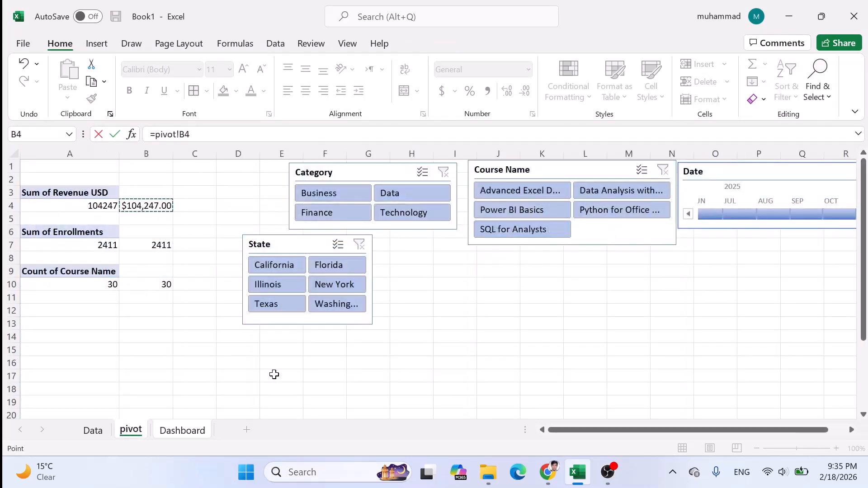
key(Return)
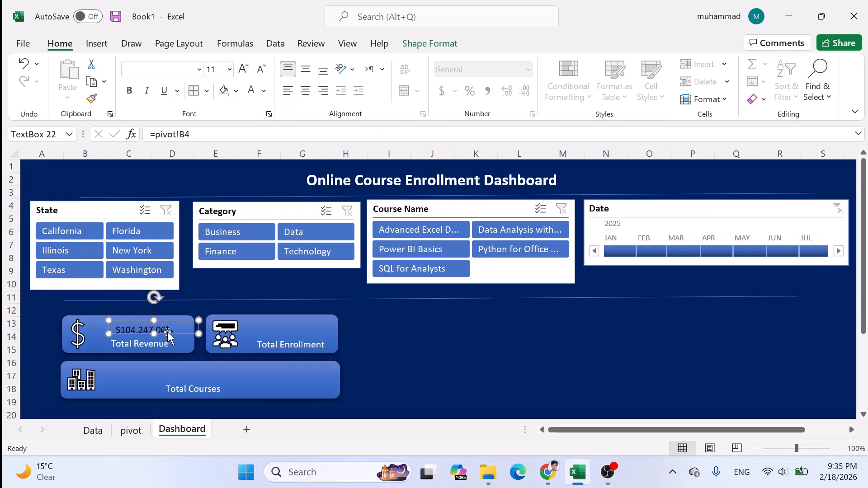
- Format the revenue figure on the dollar card as white, bold, 14 pt text, centred horizontally and vertically
click(264, 91)
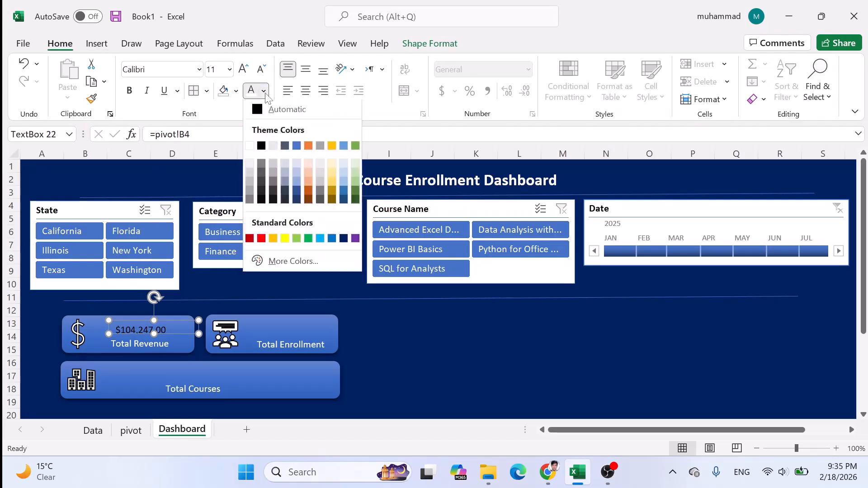
click(252, 143)
click(243, 69)
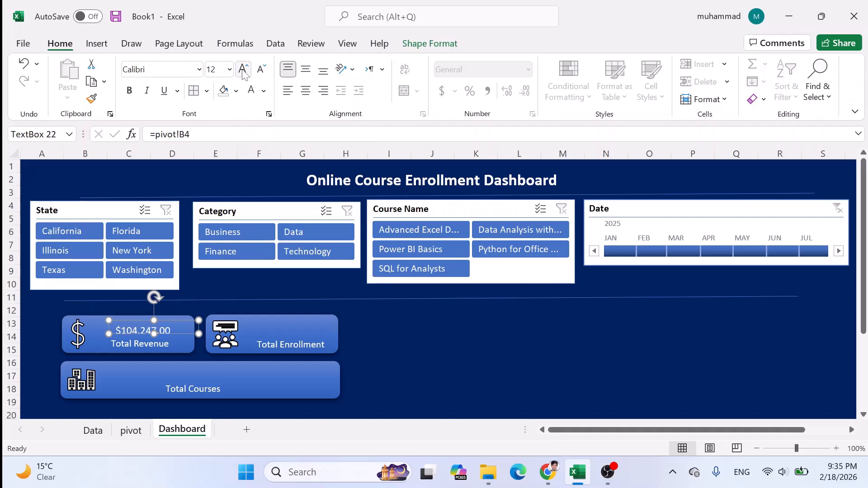
click(243, 69)
click(129, 91)
click(305, 90)
click(306, 69)
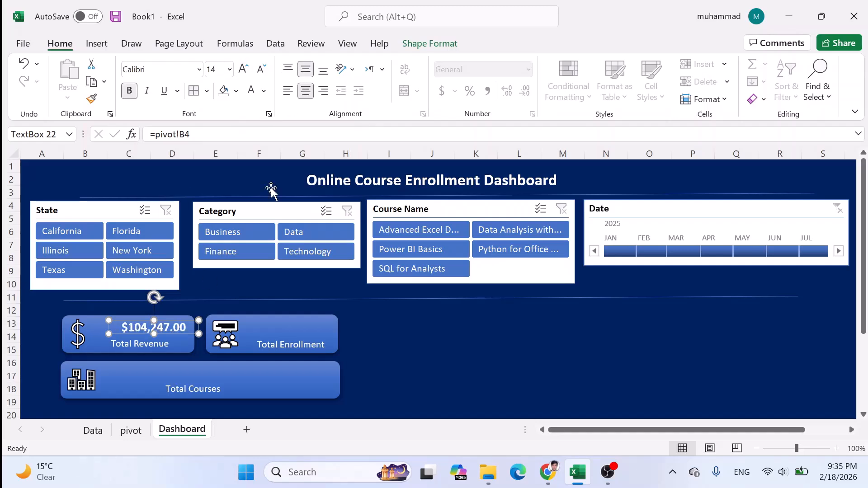
click(350, 333)
drag(172, 329, 308, 335)
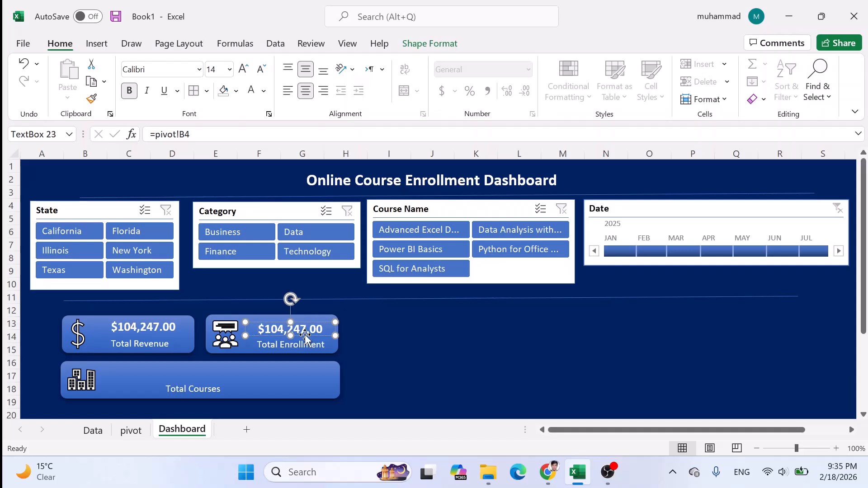
key(Delete)
- Duplicate the Total Enrollment label just above the original, clear the copy's text and centre its alignment both ways
click(273, 335)
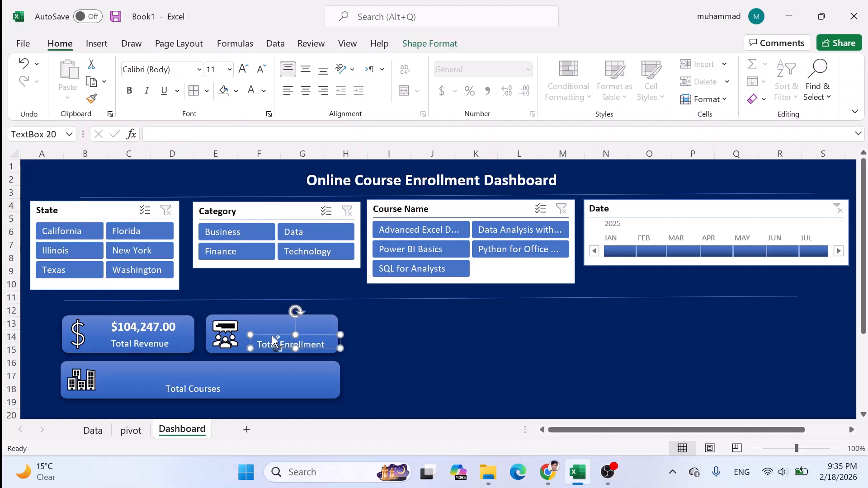
mouse_move(274, 335)
mouse_down()
mouse_move(275, 346)
mouse_move(276, 321)
mouse_up()
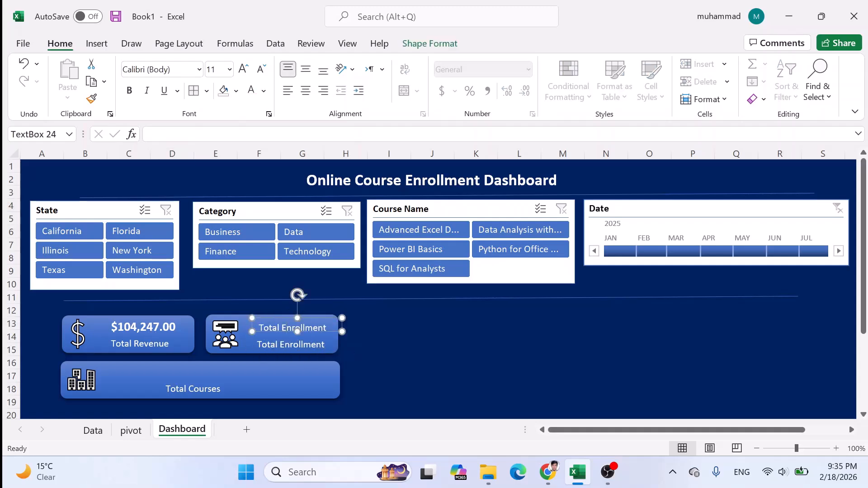
triple_click(284, 327)
key(Delete)
click(305, 91)
click(305, 69)
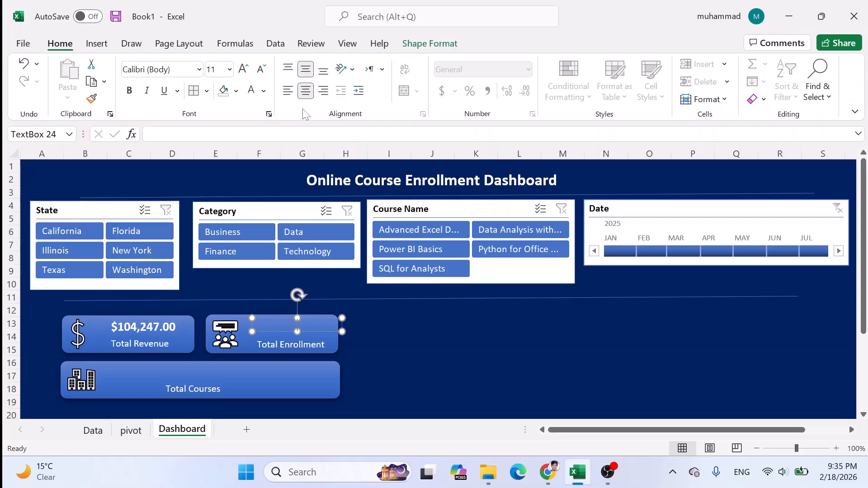
- Link the empty text box above Total Enrollment to the enrollment figure with the formula =pivot!B7
click(150, 134)
text(=)
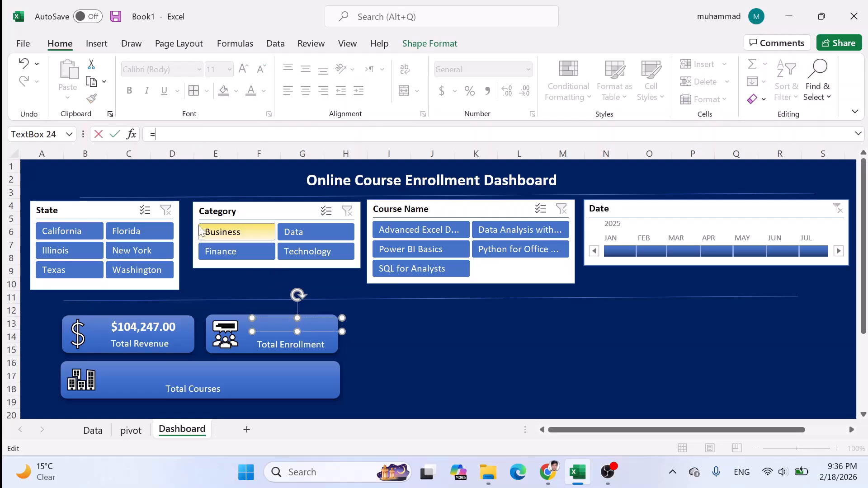
click(131, 430)
click(141, 243)
key(Return)
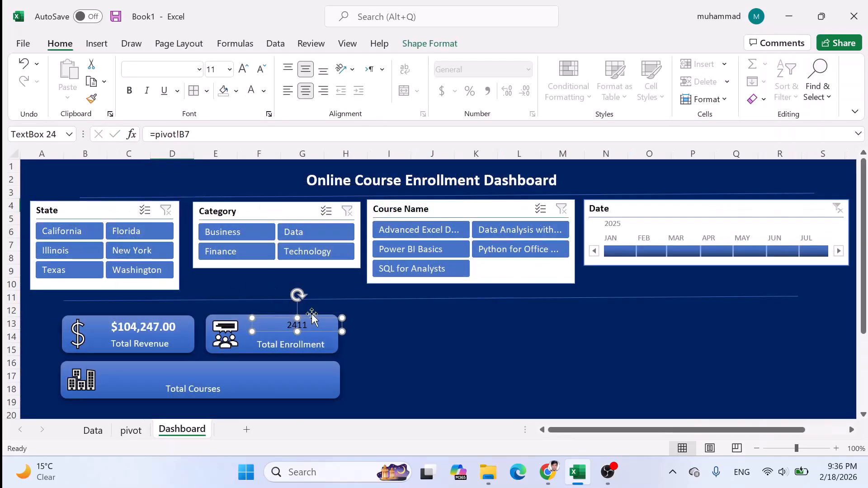
- Copy the formatting of the revenue figure onto the enrollment figure with Format Painter
click(159, 327)
click(91, 98)
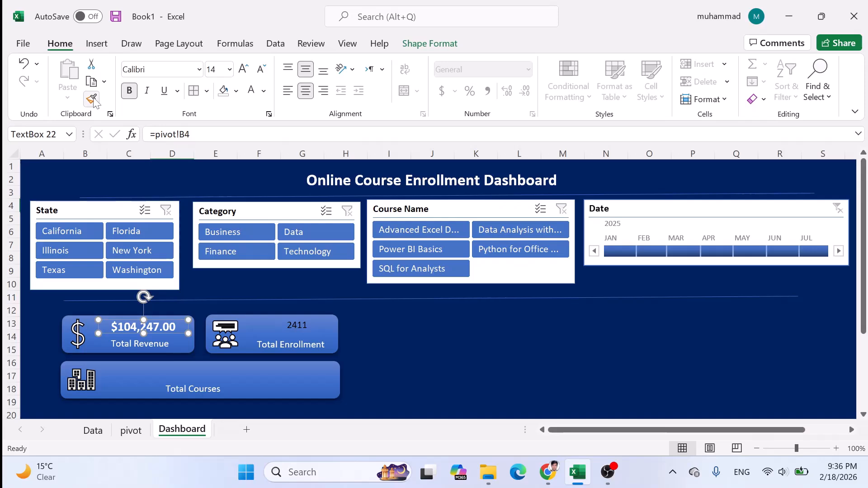
click(302, 326)
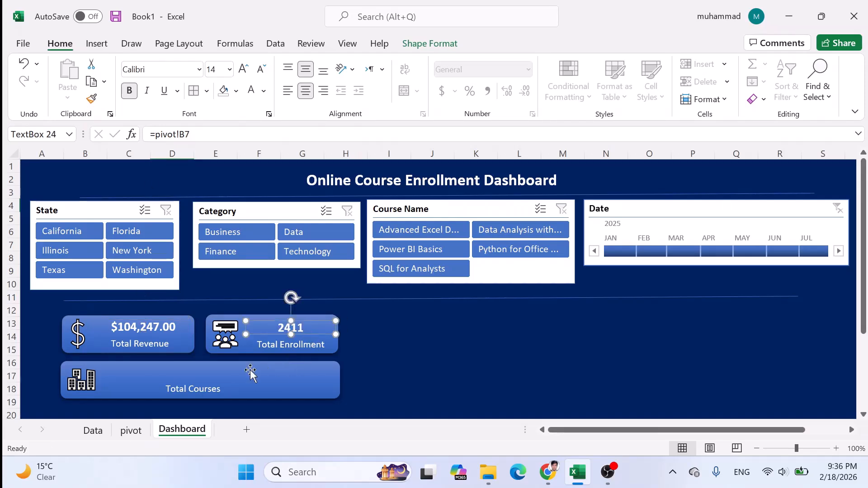
- Duplicate the Total Courses label just above the original, centre the copy's alignment both ways and clear its text
click(203, 385)
key(ctrl+d)
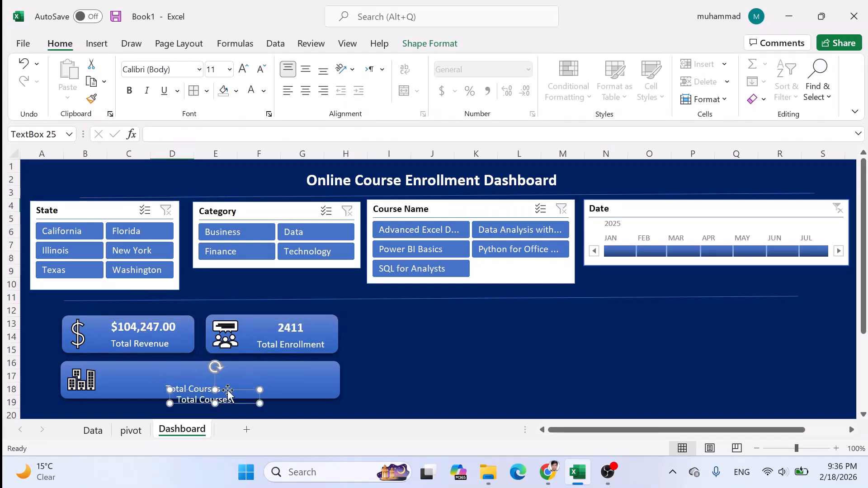
drag(228, 393, 215, 365)
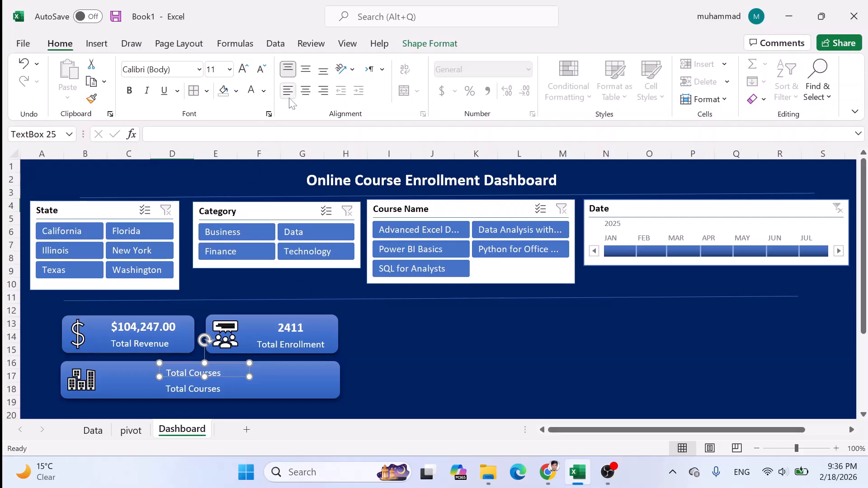
click(305, 90)
click(306, 69)
triple_click(220, 367)
key(BackSpace)
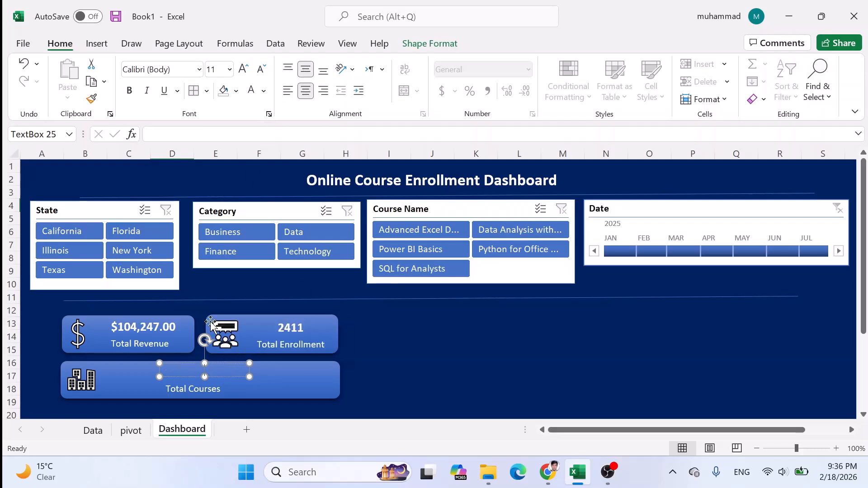
- Link the empty text box above Total Courses to the course count with the formula =pivot!B10
click(208, 134)
text(=)
click(130, 430)
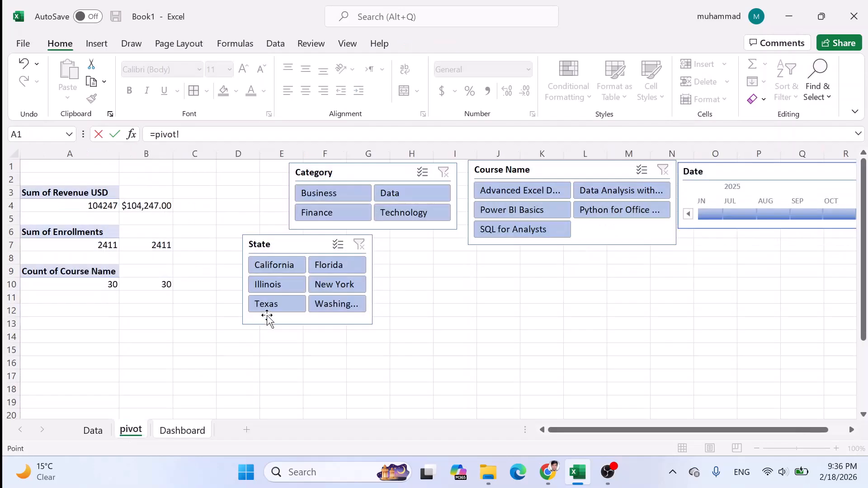
click(156, 284)
key(Return)
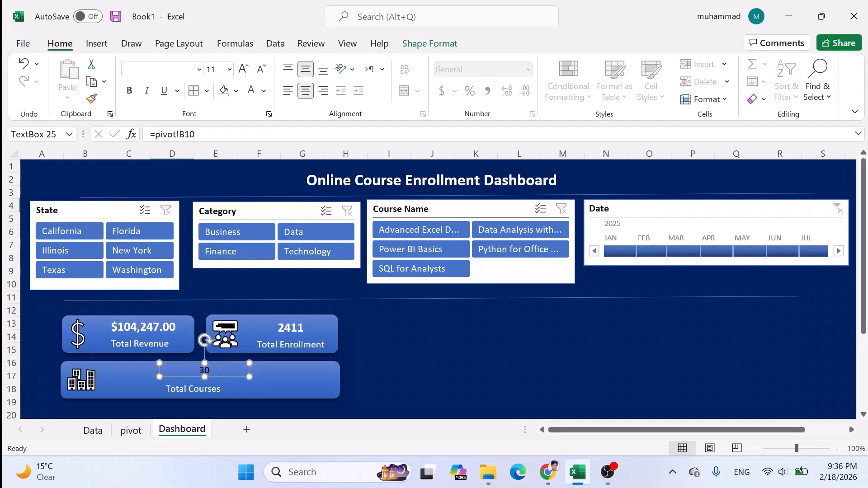
- Copy the formatting of the enrollment figure onto the course count with Format Painter
click(155, 327)
click(291, 328)
click(91, 98)
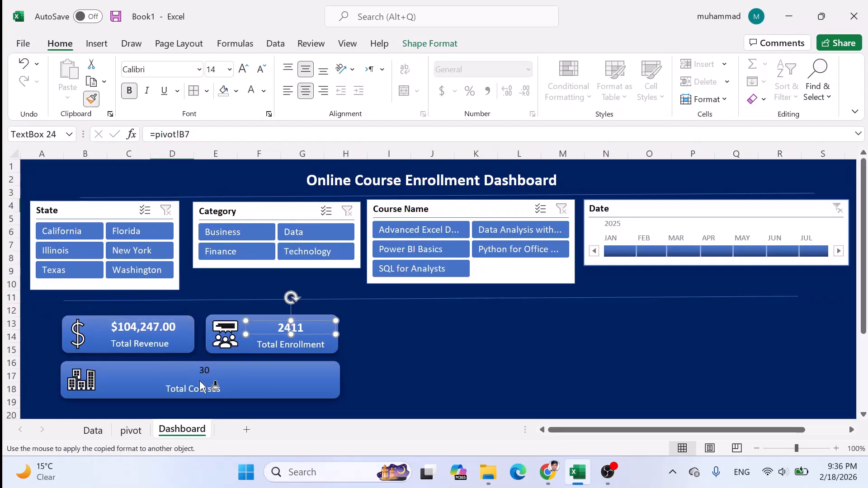
click(205, 369)
click(347, 397)
click(205, 368)
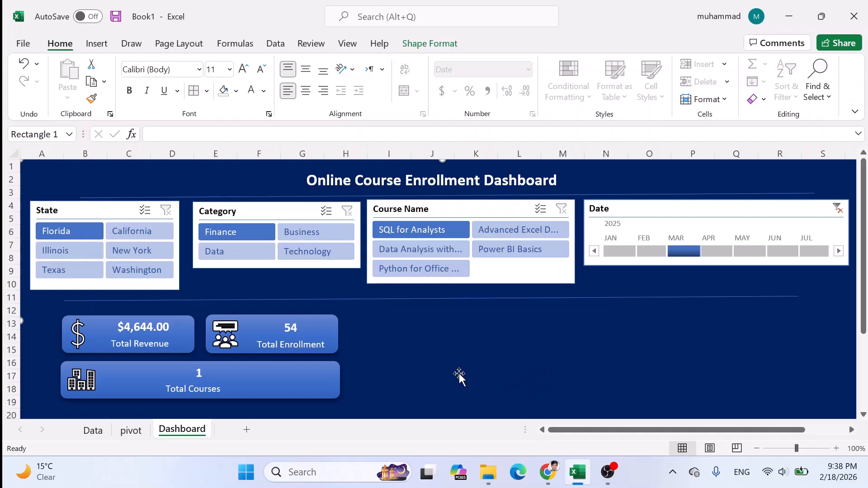
- Draw a vertical straight line about 2.1 inches tall just right of the KPI cards, starting below the horizontal divider
scroll(465, 339, down, 1)
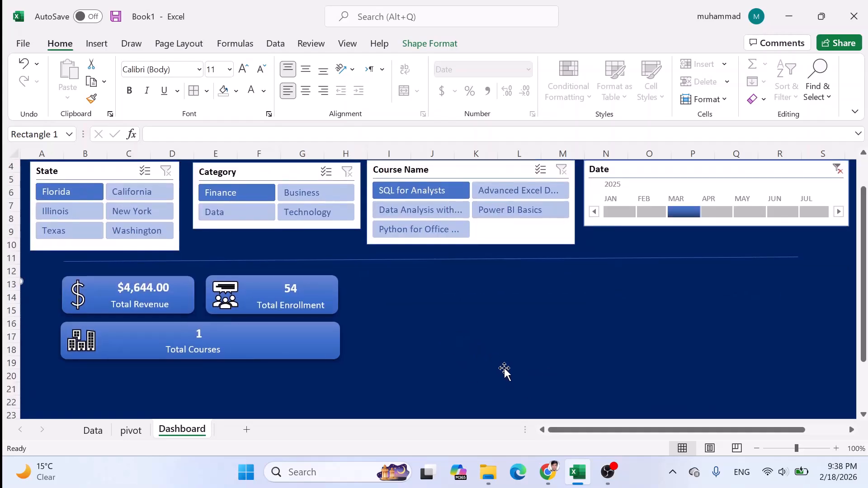
scroll(501, 369, up, 1)
scroll(500, 370, down, 1)
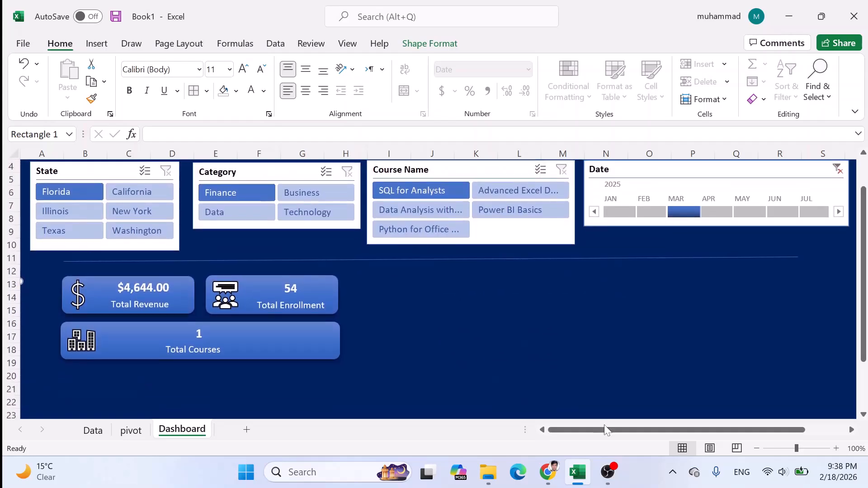
click(632, 463)
click(96, 43)
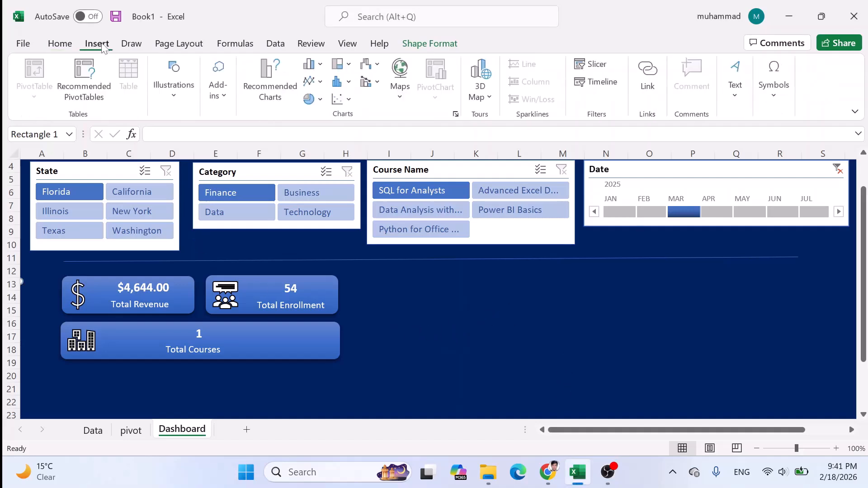
click(191, 102)
click(198, 154)
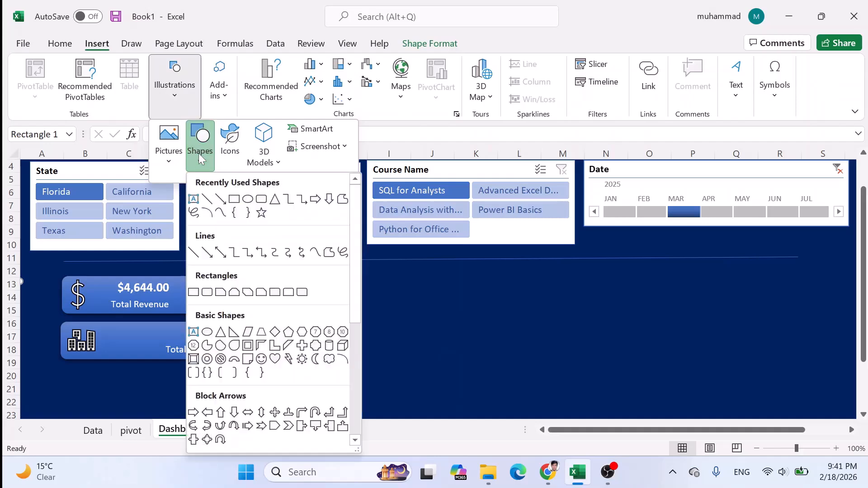
click(194, 252)
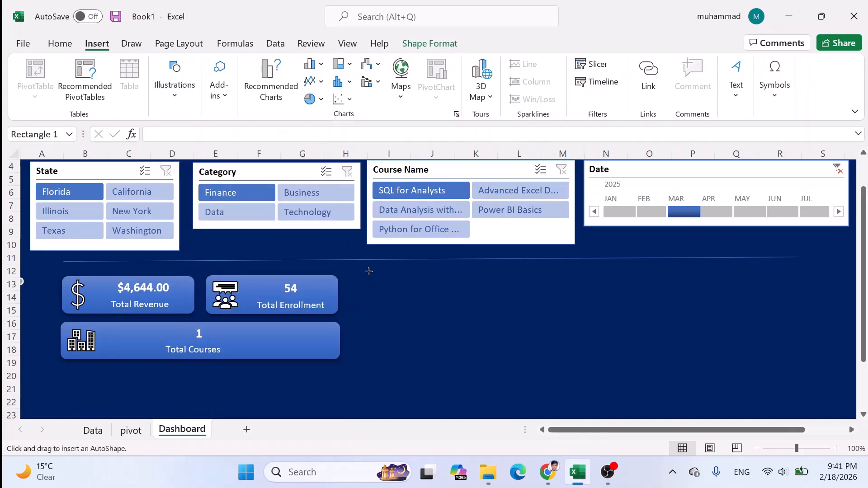
drag(356, 265, 358, 316)
drag(356, 371, 356, 402)
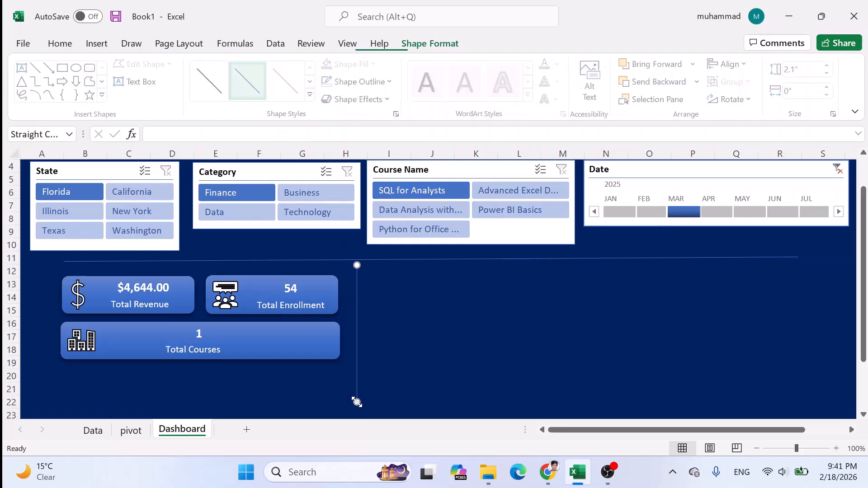
click(408, 313)
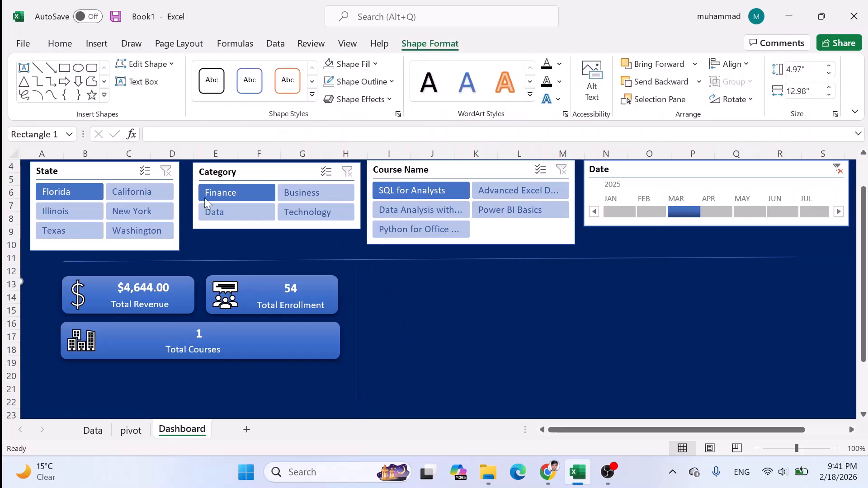
- On the pivot sheet, copy the Count of Course Name pivot table in A9:A10 and paste it at A12
click(132, 431)
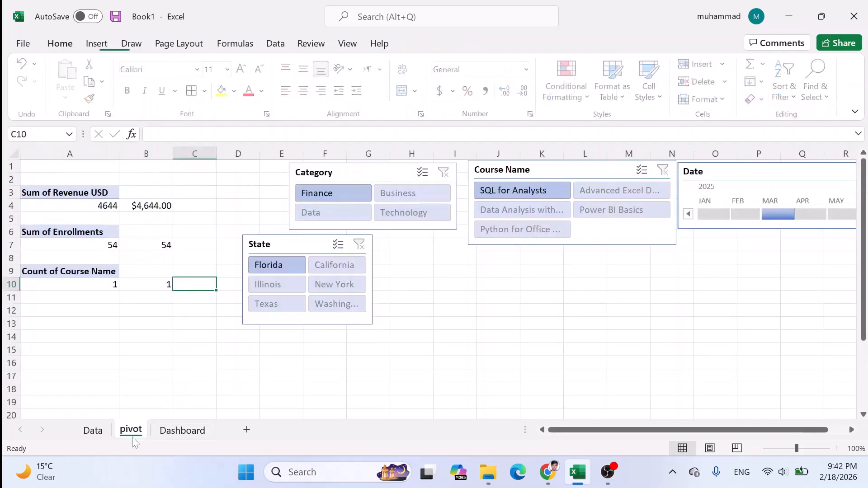
drag(87, 264, 84, 286)
key(ctrl+c)
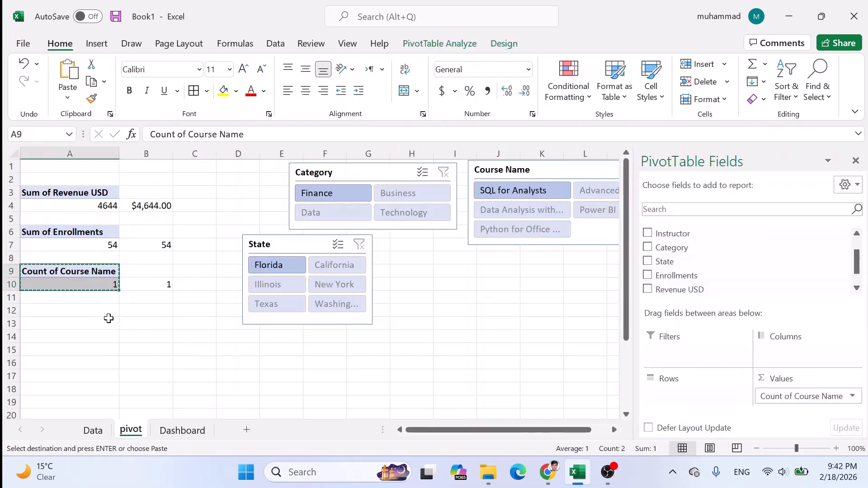
click(90, 312)
key(ctrl+v)
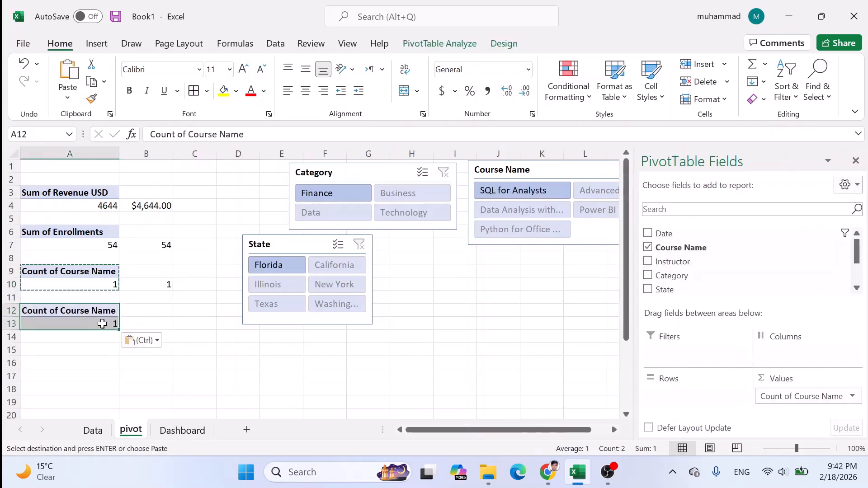
- Rebuild the pivot table at A12 with Course Name as rows and the sum of Revenue USD as values
click(103, 323)
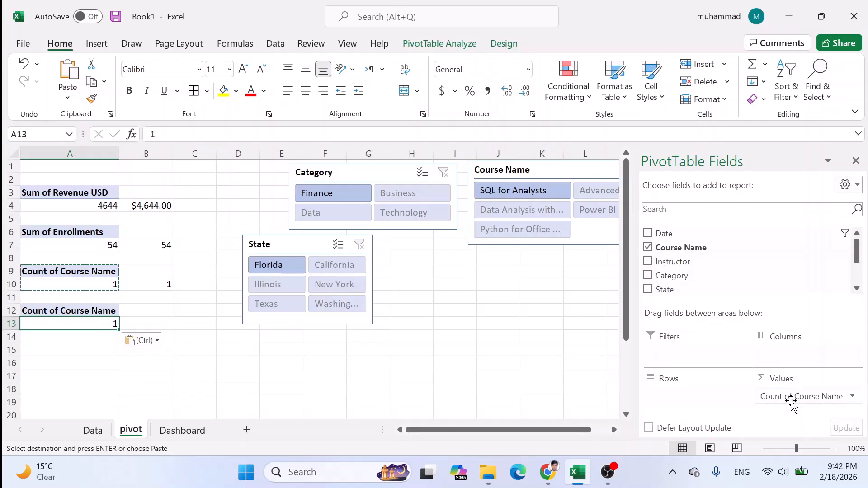
scroll(668, 286, down, 2)
scroll(649, 262, up, 2)
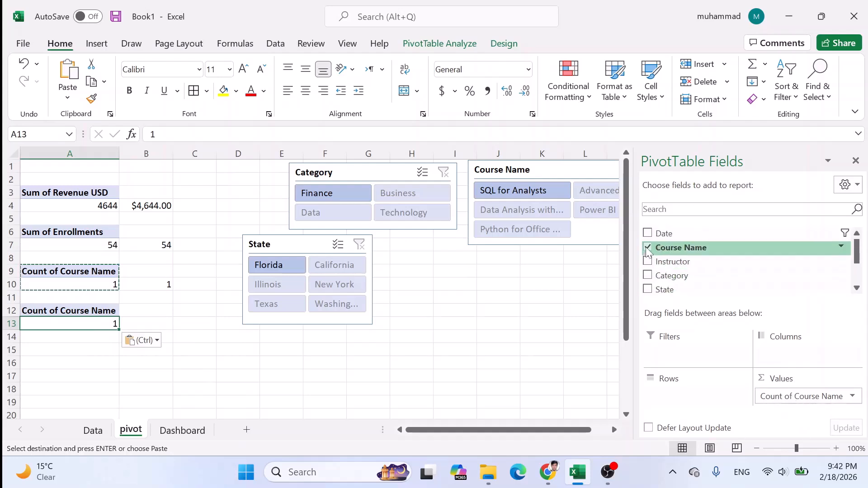
click(648, 247)
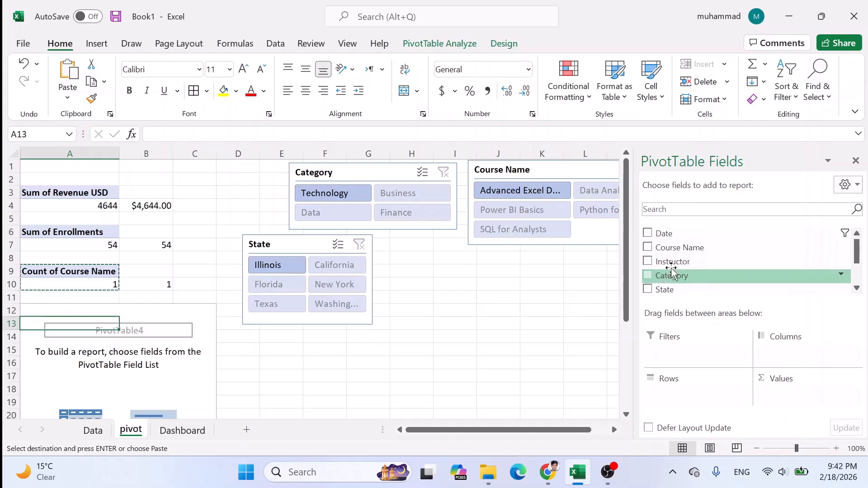
drag(667, 250, 678, 396)
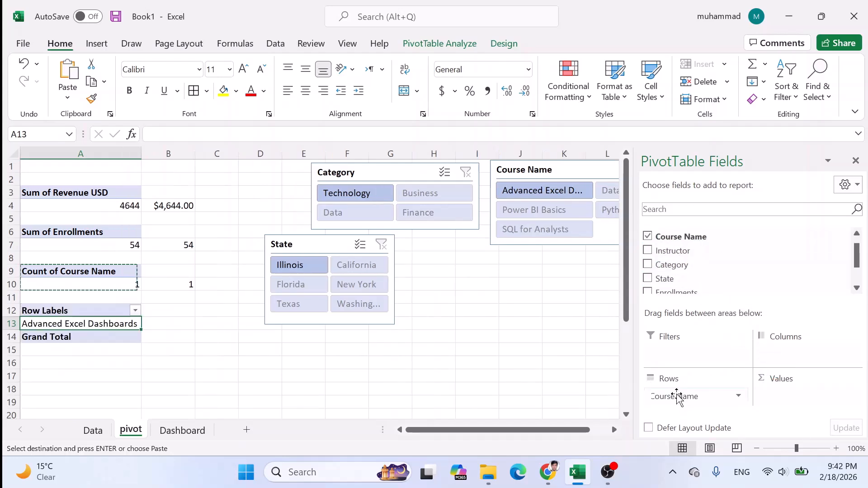
scroll(659, 268, down, 1)
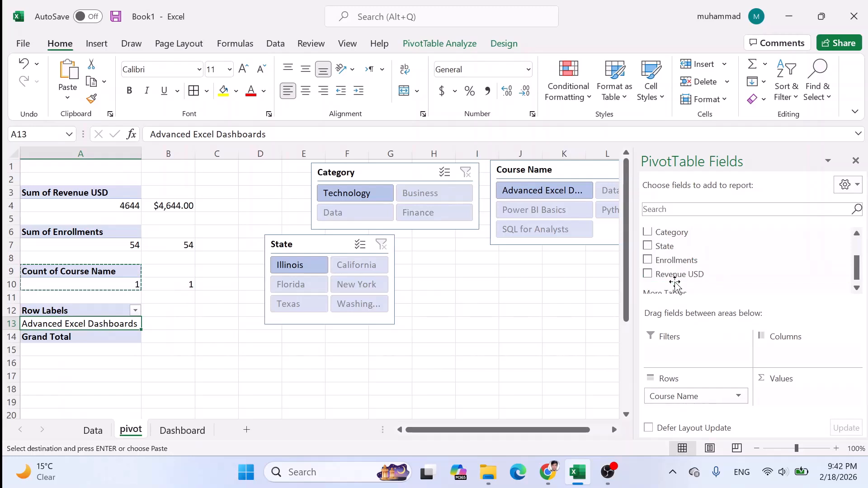
drag(662, 274, 784, 394)
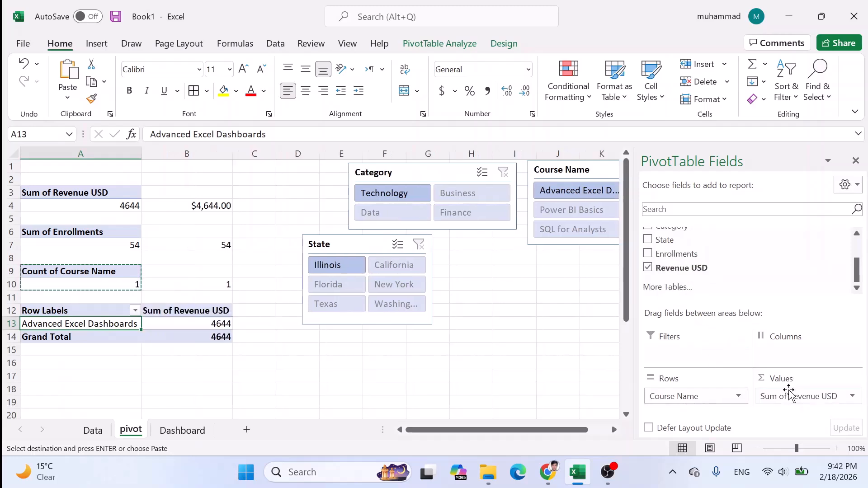
click(108, 340)
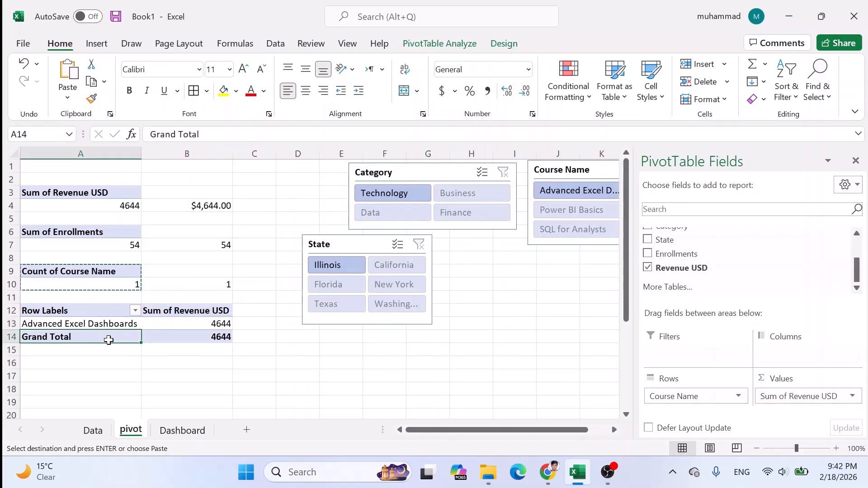
- Filter the Dashboard sheet's Date timeline to January 2025 and return to the pivot sheet
click(247, 362)
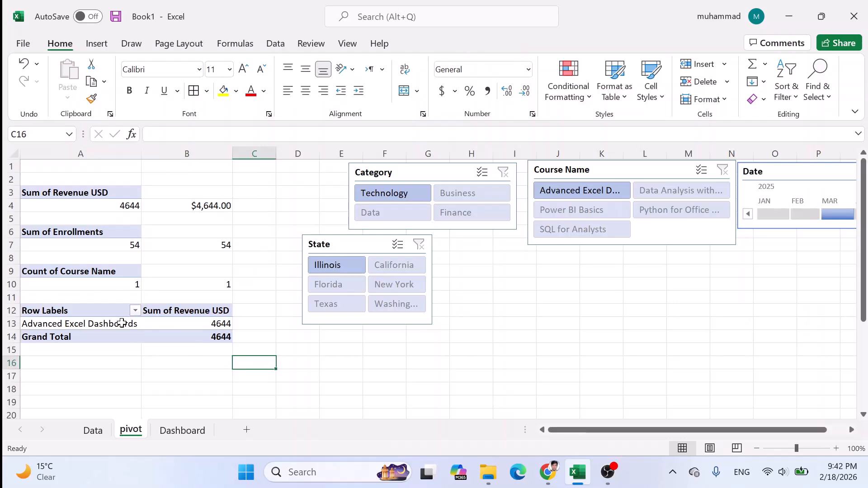
click(183, 429)
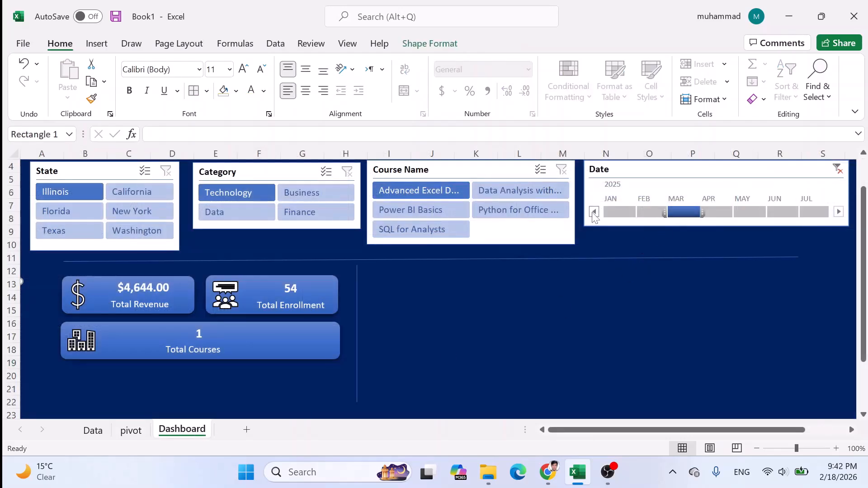
click(631, 211)
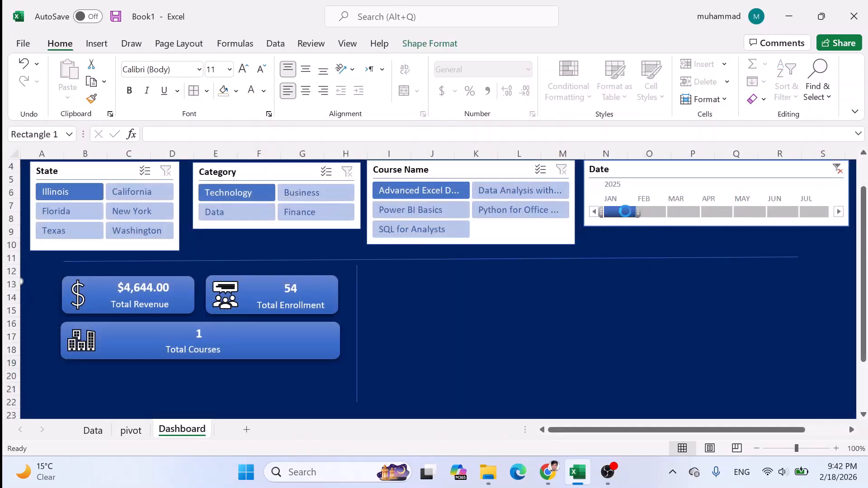
click(93, 431)
click(132, 430)
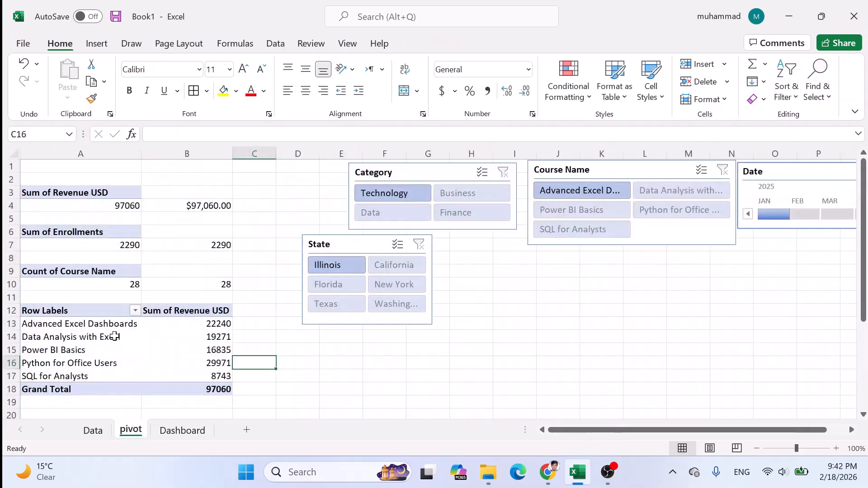
- Insert a 3-D stacked bar PivotChart from the revenue-by-course pivot table at A12
drag(69, 315, 175, 389)
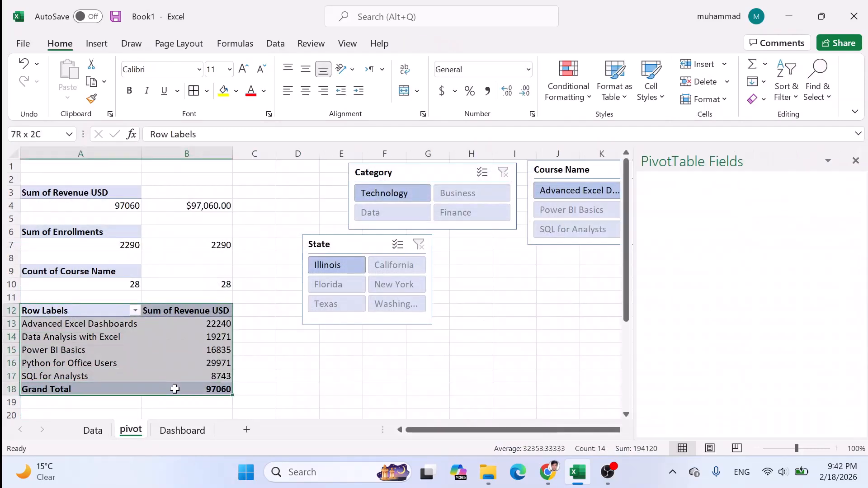
click(210, 361)
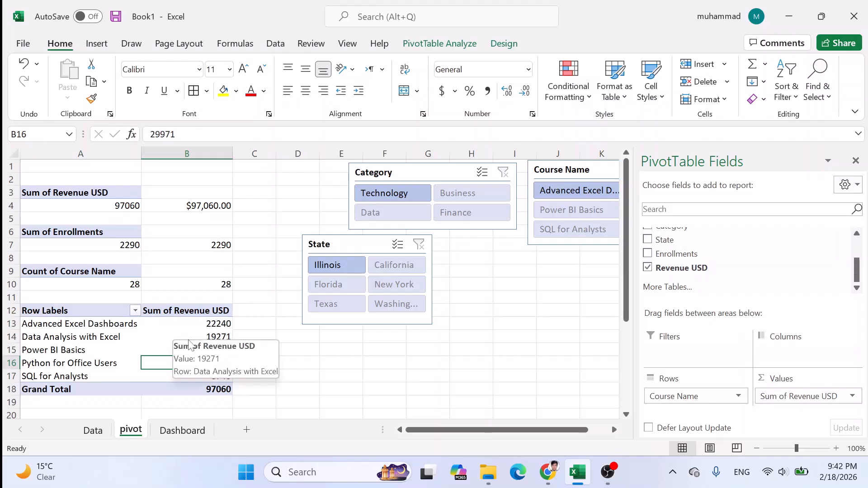
click(96, 44)
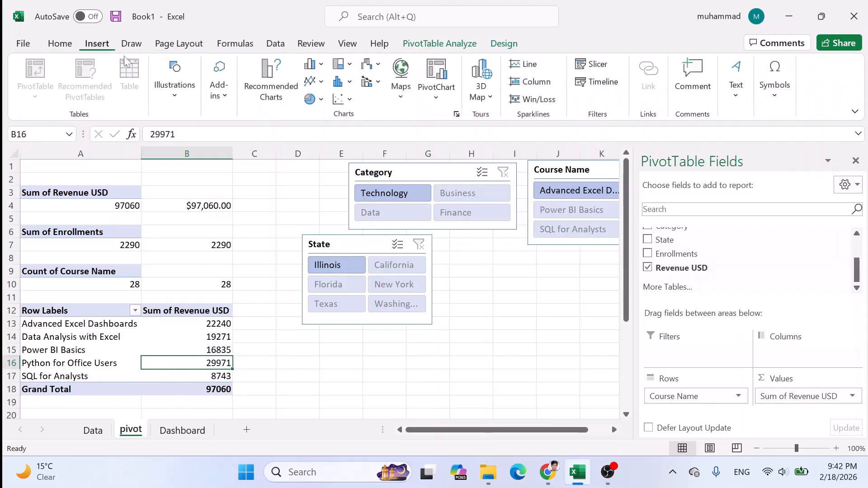
click(321, 64)
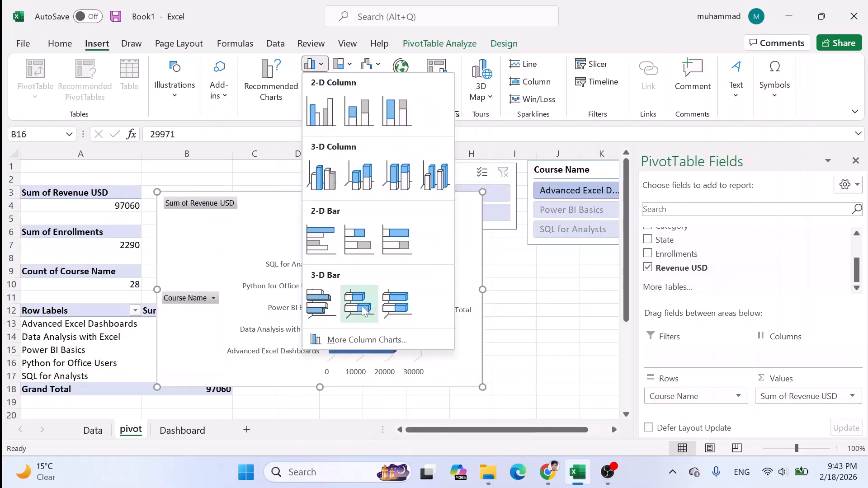
click(355, 304)
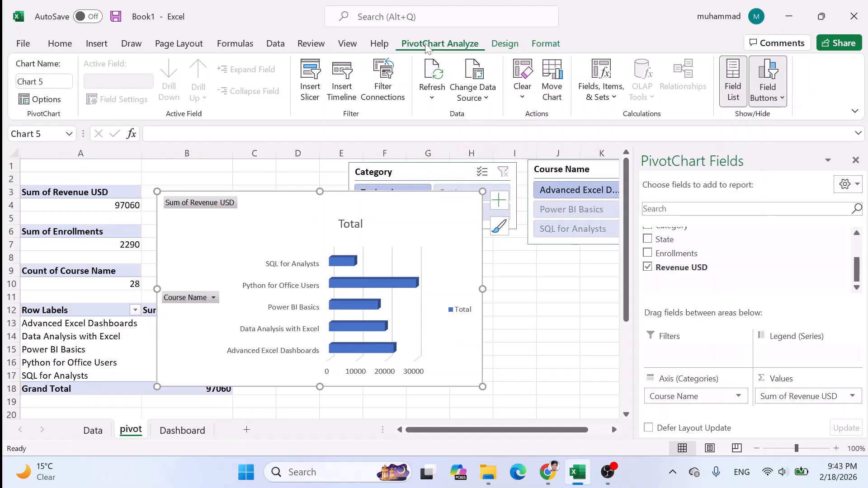
- Hide all field buttons on the bar chart and remove its title, gridlines, legend and primary horizontal axis
click(776, 96)
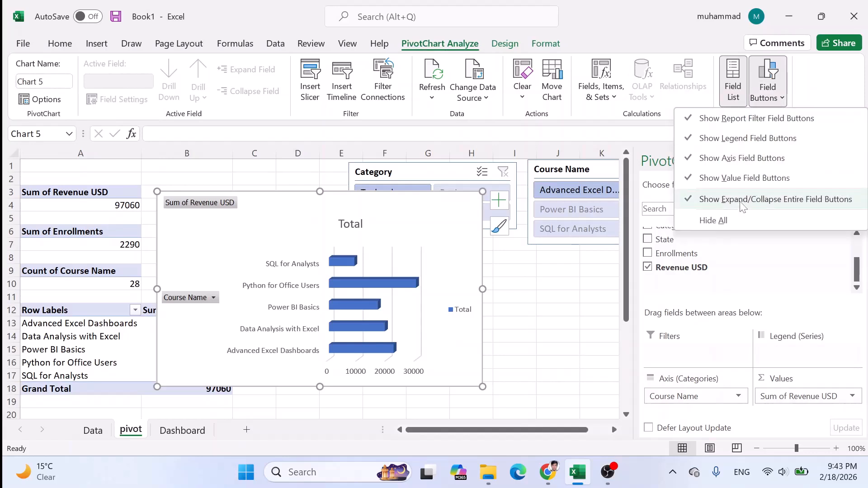
click(714, 220)
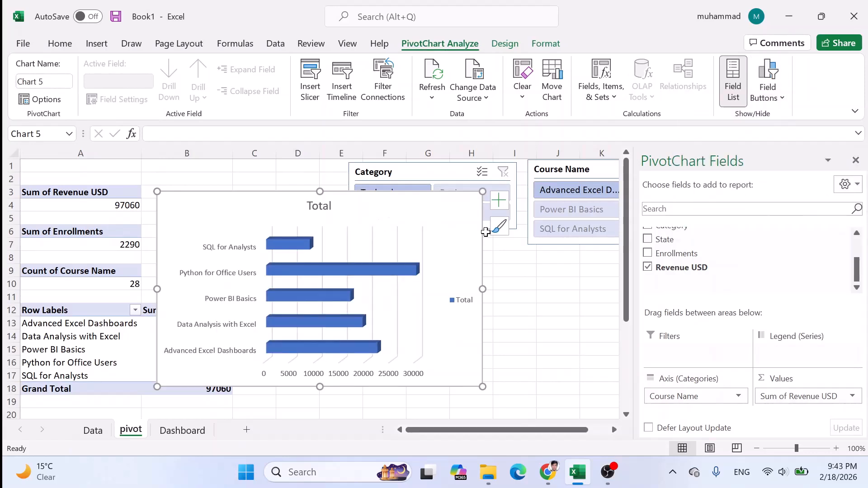
click(500, 202)
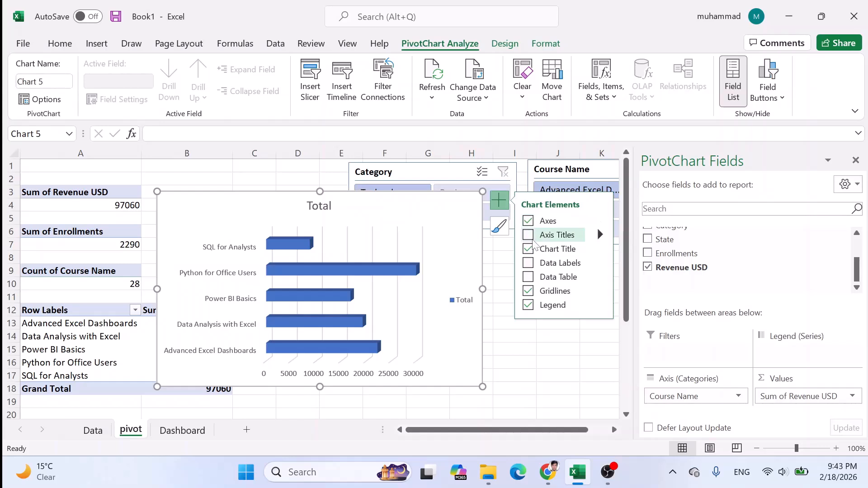
click(528, 290)
click(529, 305)
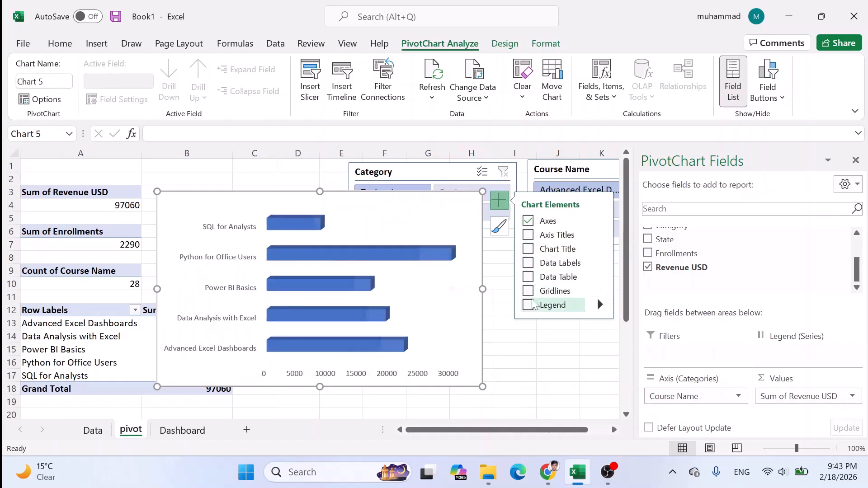
click(600, 221)
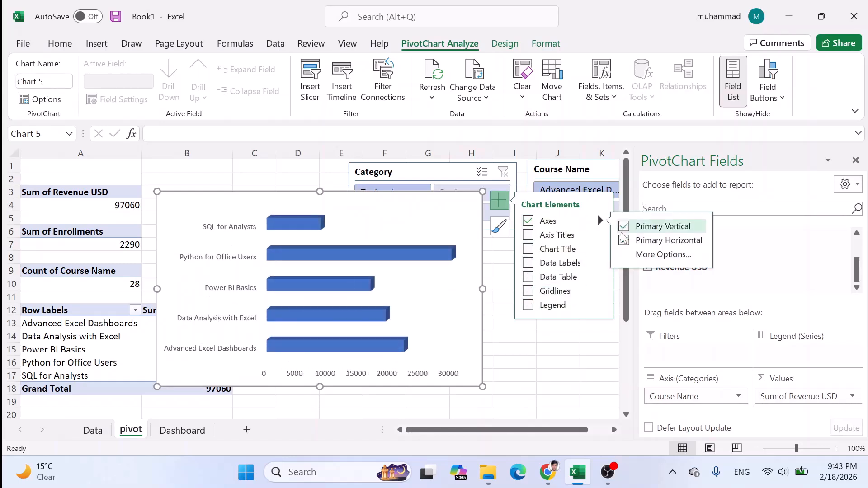
click(626, 242)
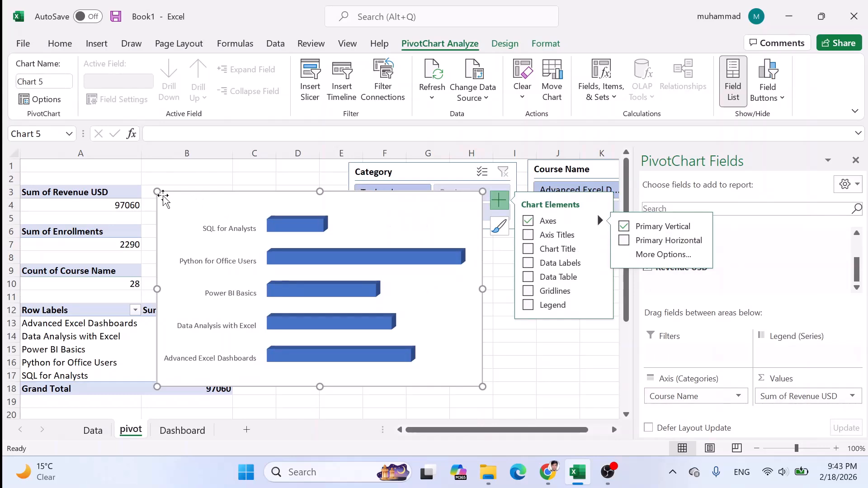
- Shrink the bar chart on the pivot sheet and paste a copy of the chart onto the Dashboard sheet
drag(158, 193, 272, 262)
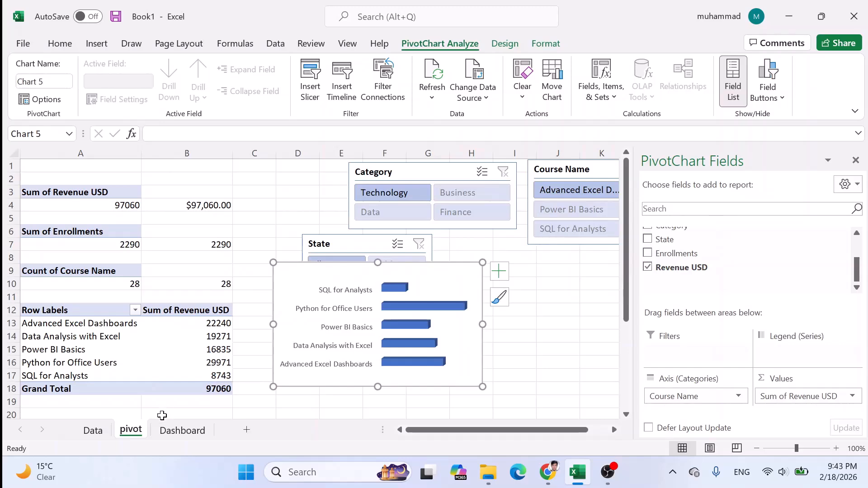
click(180, 429)
key(ctrl+v)
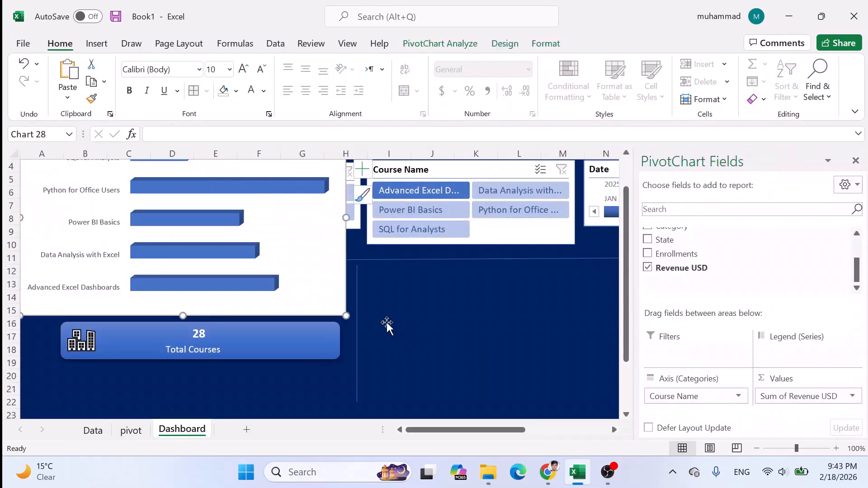
- Place the pasted chart just right of the vertical divider, sized about 1.97 inches high by 3.57 inches wide
click(284, 248)
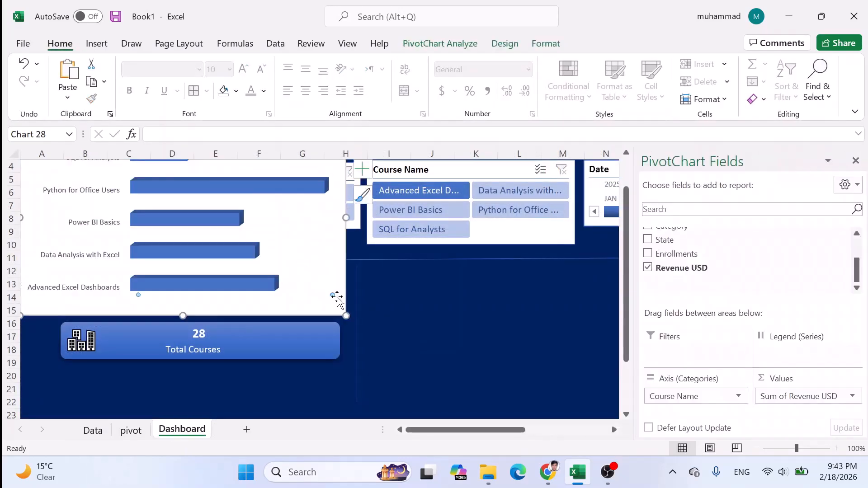
drag(322, 306, 484, 383)
key(ctrl+z)
click(336, 315)
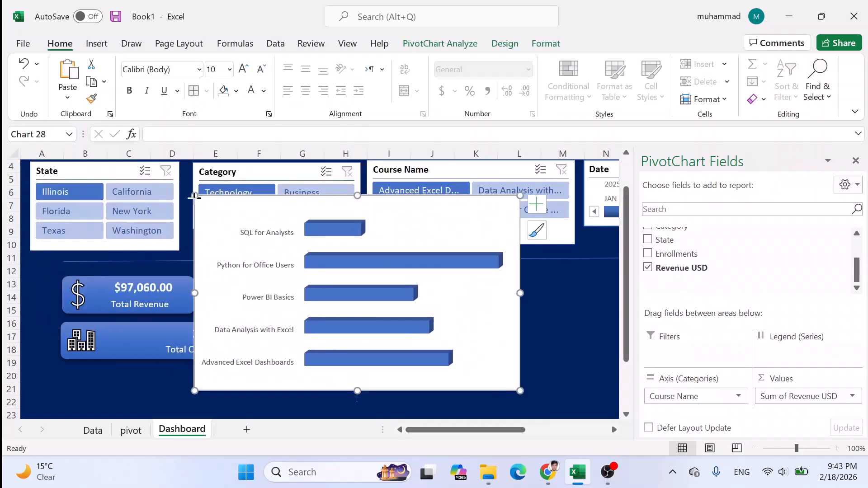
drag(195, 196, 411, 270)
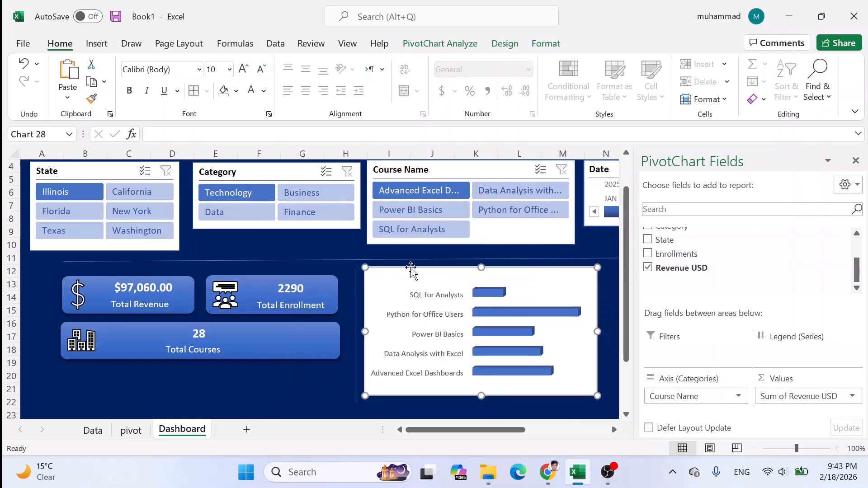
- Fill the dashboard bar chart's area with the standard Dark Blue colour
click(441, 45)
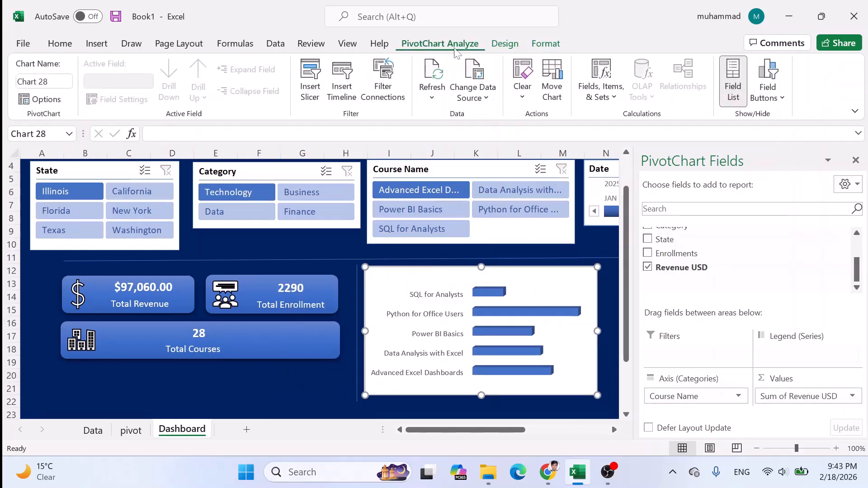
click(546, 44)
click(380, 63)
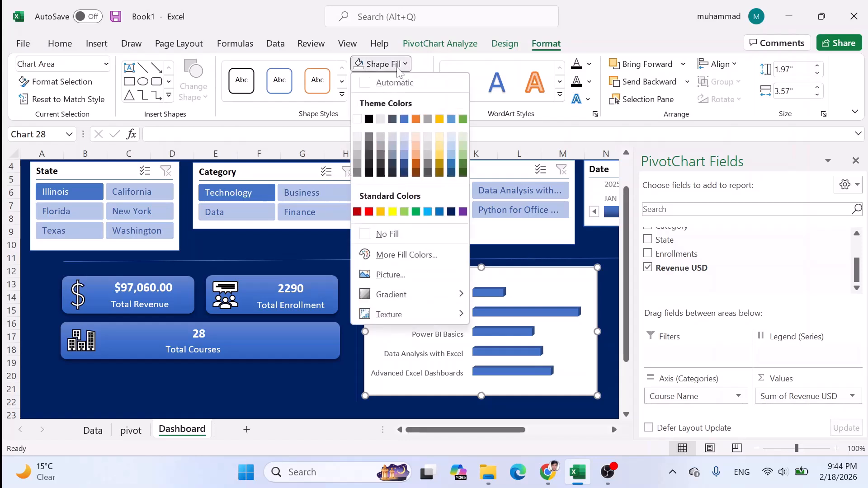
click(451, 211)
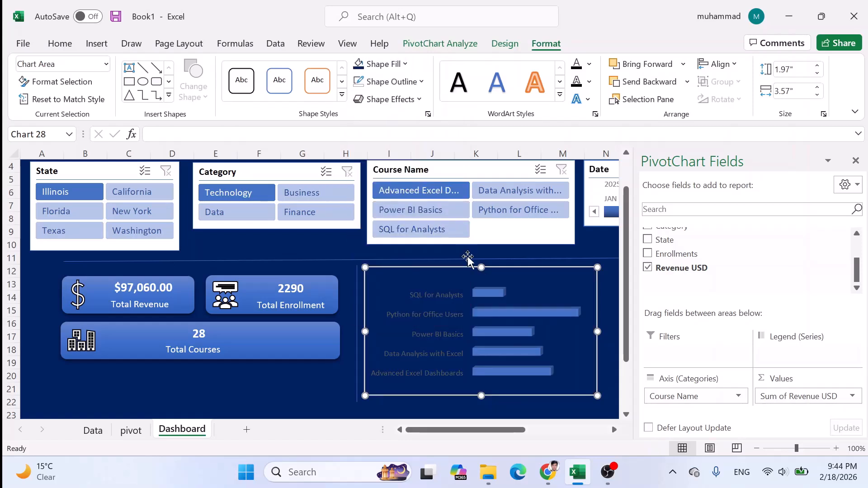
- Set the font colour of the bar chart's course name axis labels to white
click(435, 299)
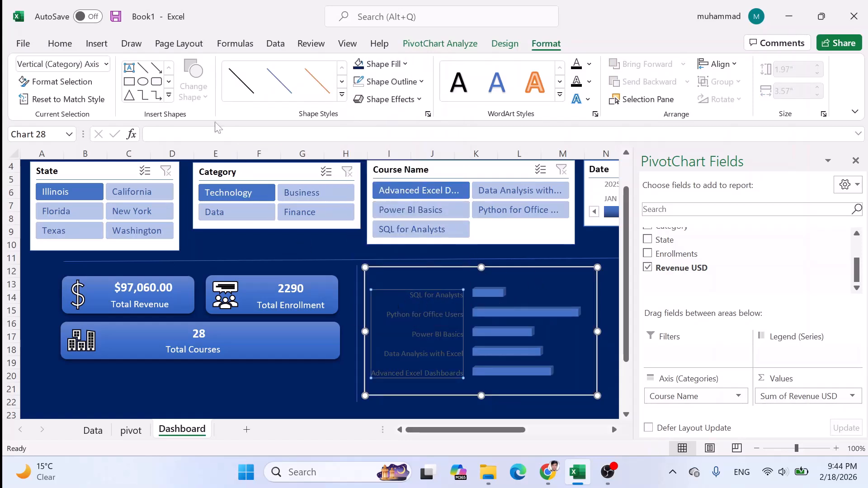
click(60, 44)
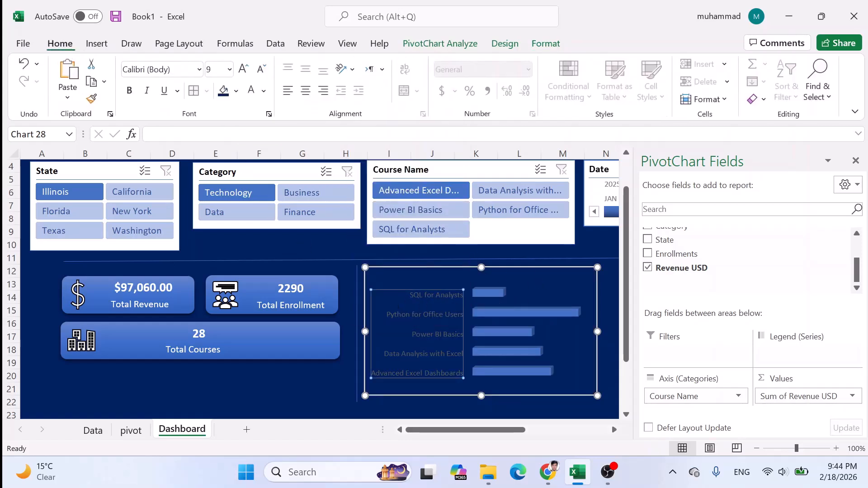
click(251, 90)
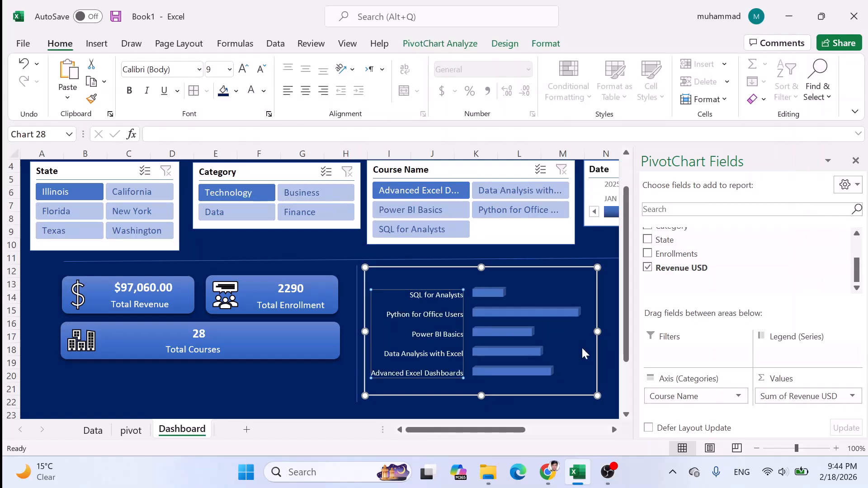
click(604, 358)
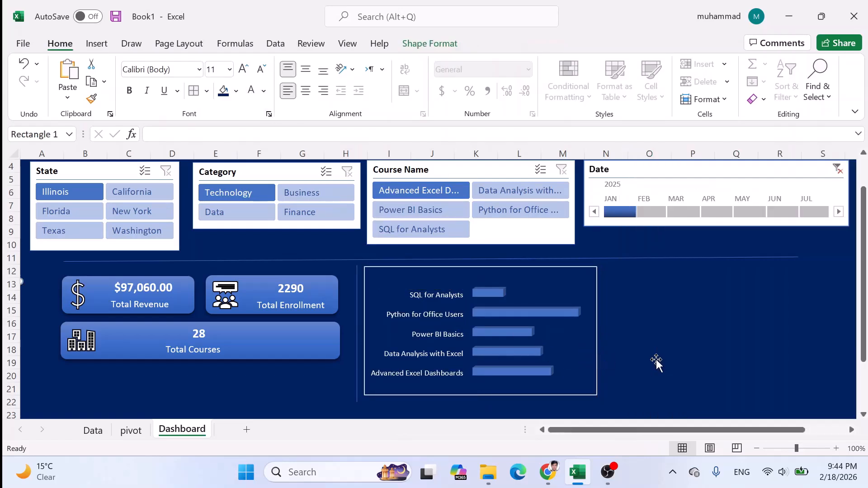
- Remove the outline of the dashboard bar chart's area
click(598, 380)
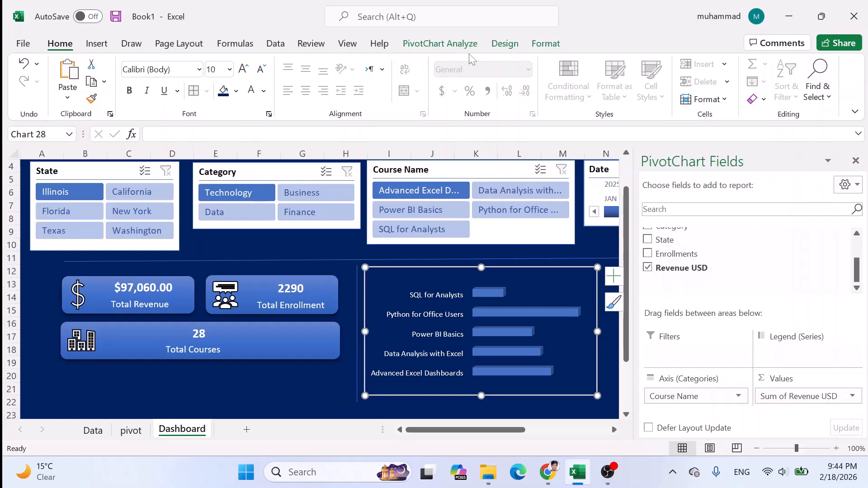
click(546, 43)
click(415, 84)
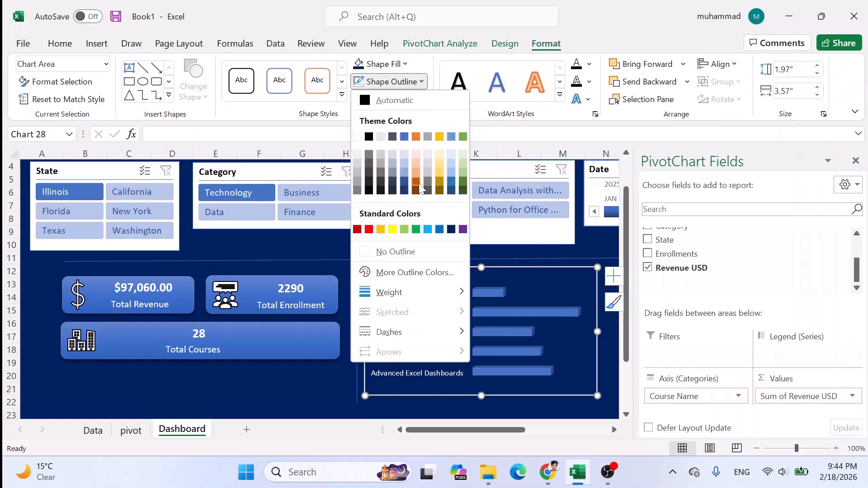
click(403, 249)
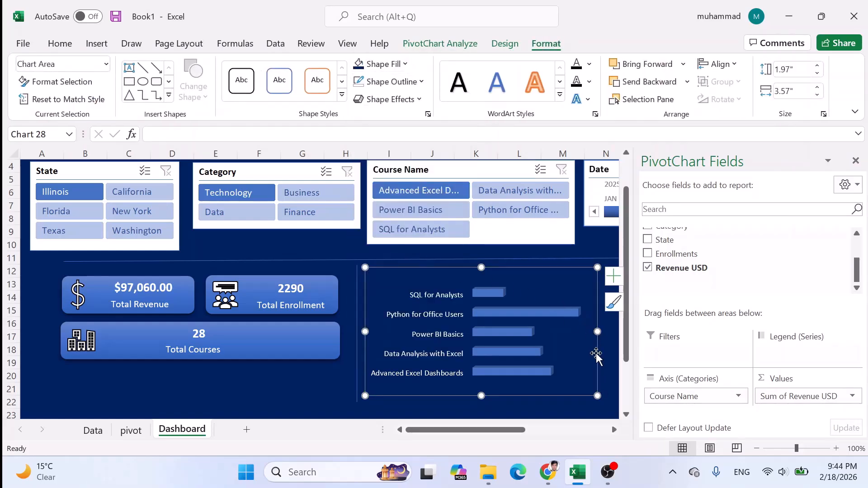
click(604, 363)
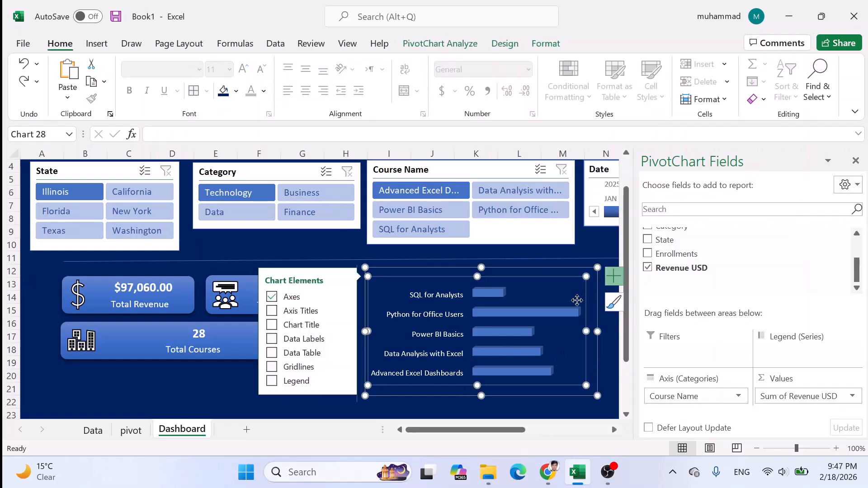
- Add data labels to the dashboard chart's bars and set their font colour to white
click(311, 339)
click(613, 302)
click(526, 313)
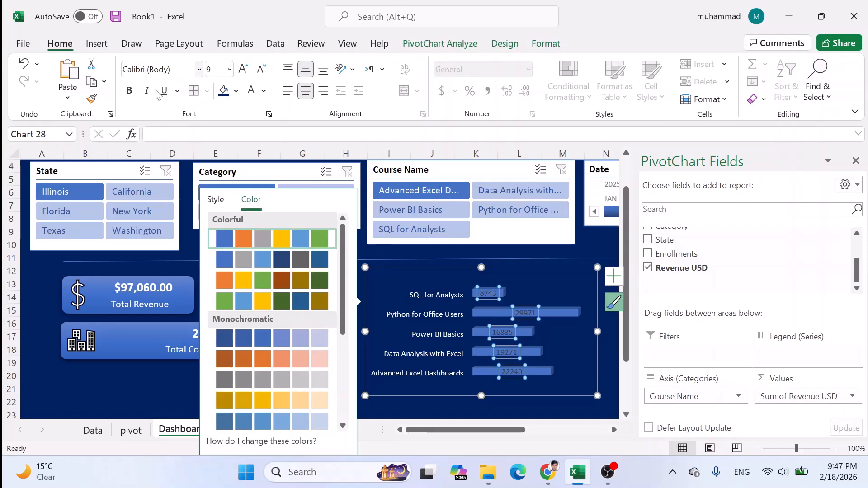
click(609, 340)
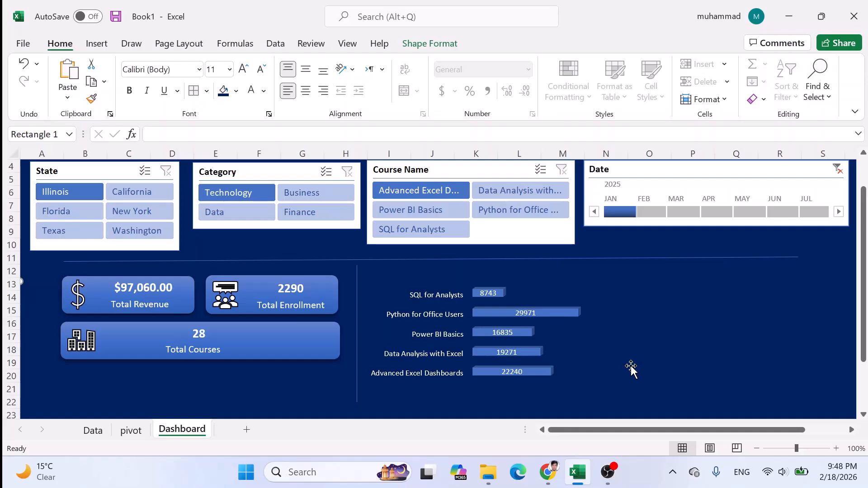
- Duplicate the course revenue pivot table on the pivot sheet, placing the copy at cell A20
click(124, 433)
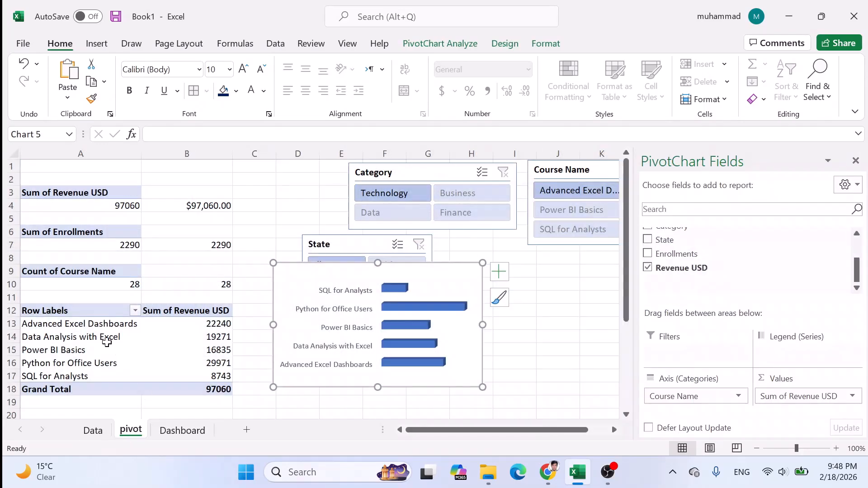
drag(73, 316, 174, 389)
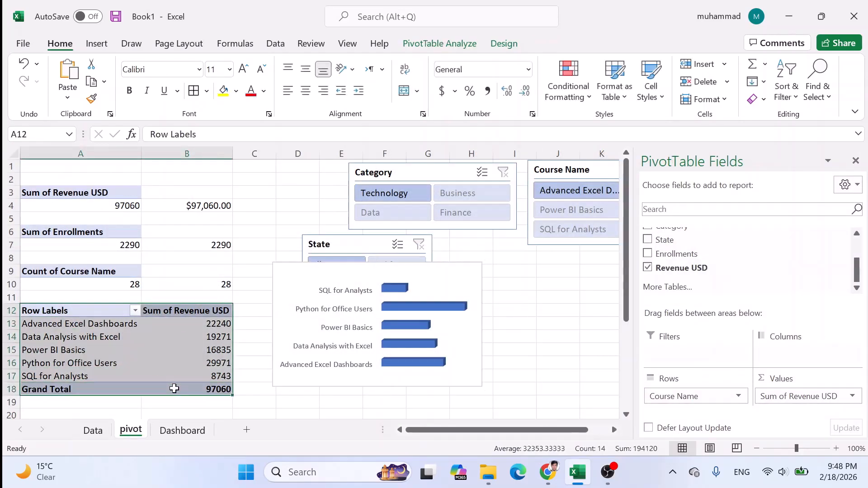
key(ctrl+c)
scroll(180, 365, down, 3)
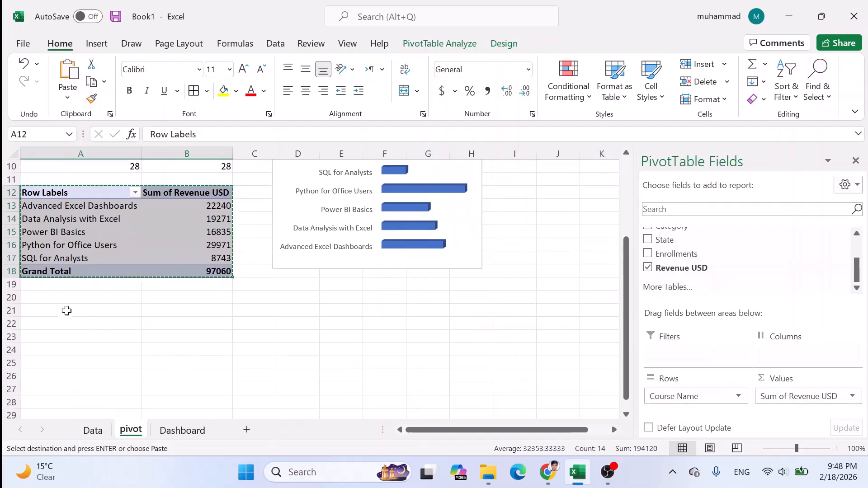
click(58, 300)
key(ctrl+v)
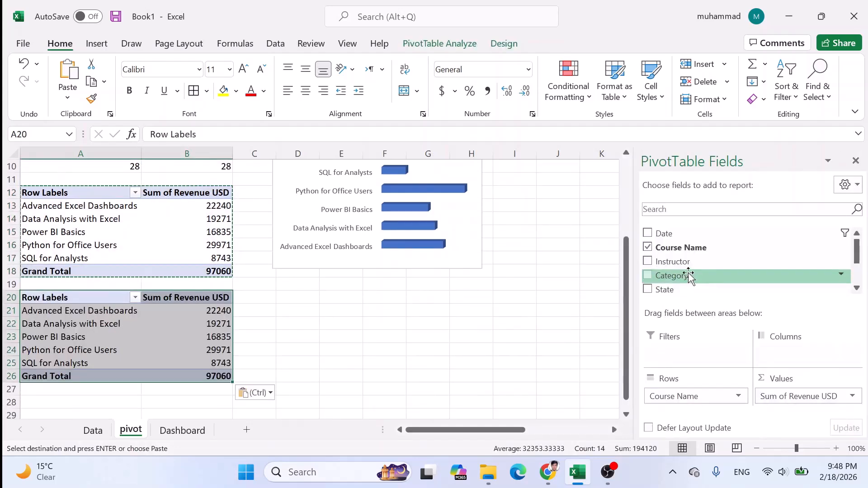
- Change the copied pivot table's fields to State as rows and Sum of Enrollments as values
click(646, 247)
scroll(651, 271, down, 2)
click(647, 283)
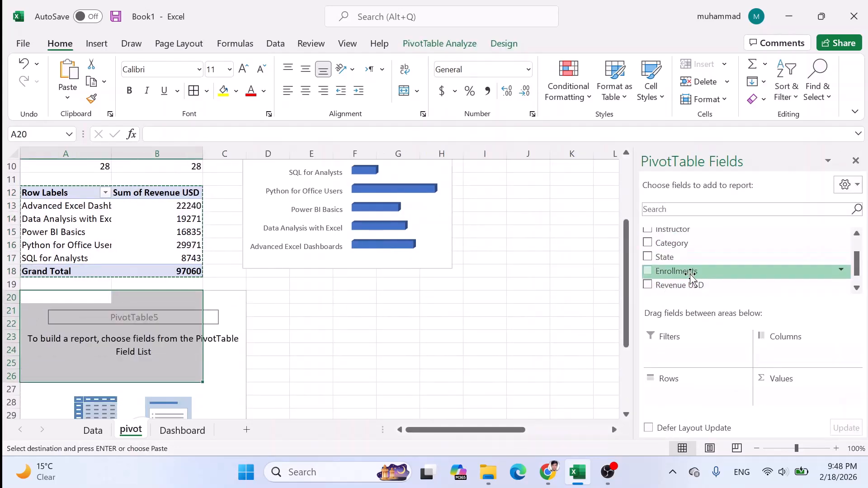
scroll(691, 277, up, 2)
drag(664, 289, 680, 400)
scroll(660, 271, down, 2)
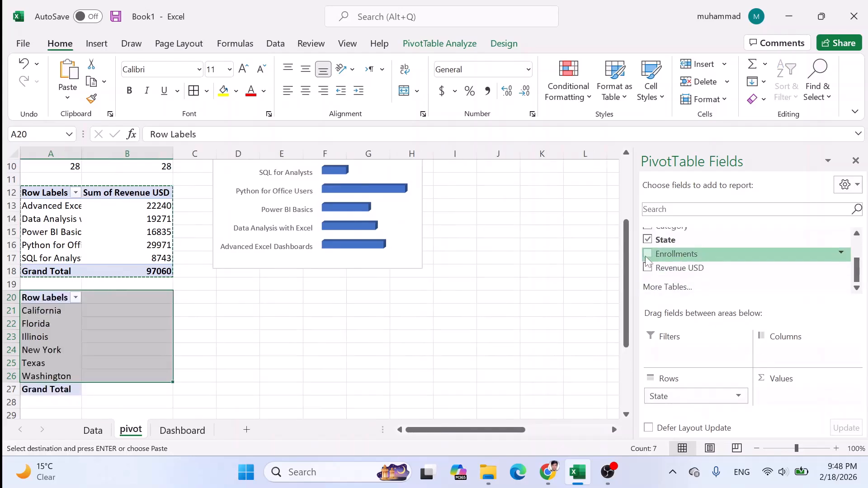
drag(651, 253, 780, 394)
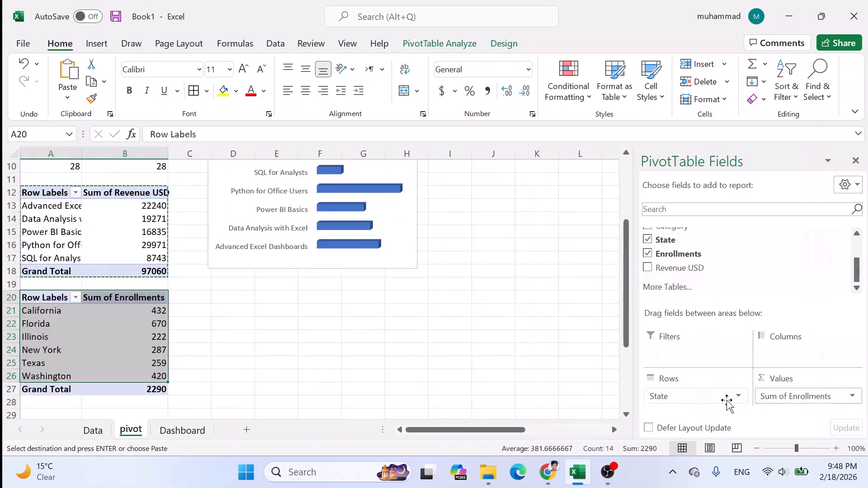
- Try to insert a histogram from the state enrollments pivot table
click(142, 372)
click(130, 347)
click(112, 327)
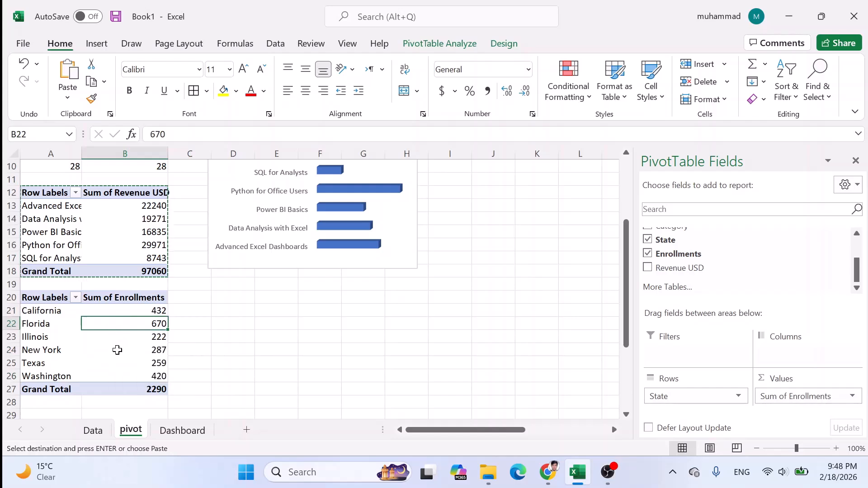
click(97, 43)
click(338, 82)
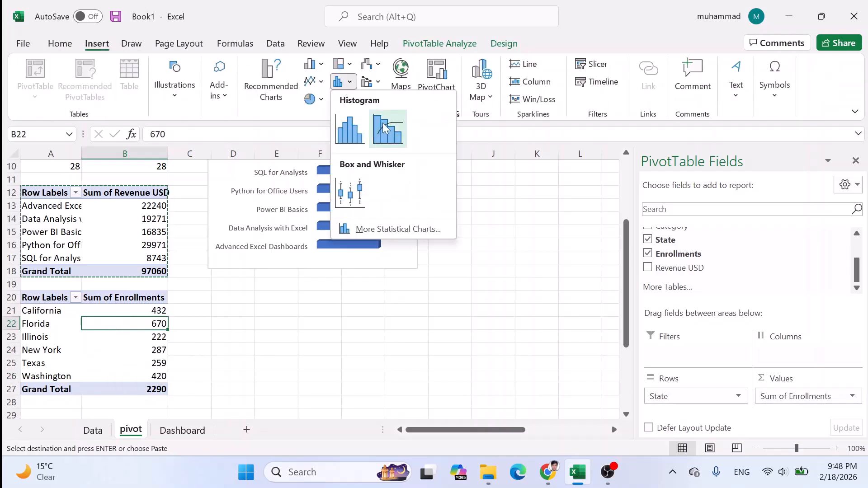
click(348, 136)
key(Return)
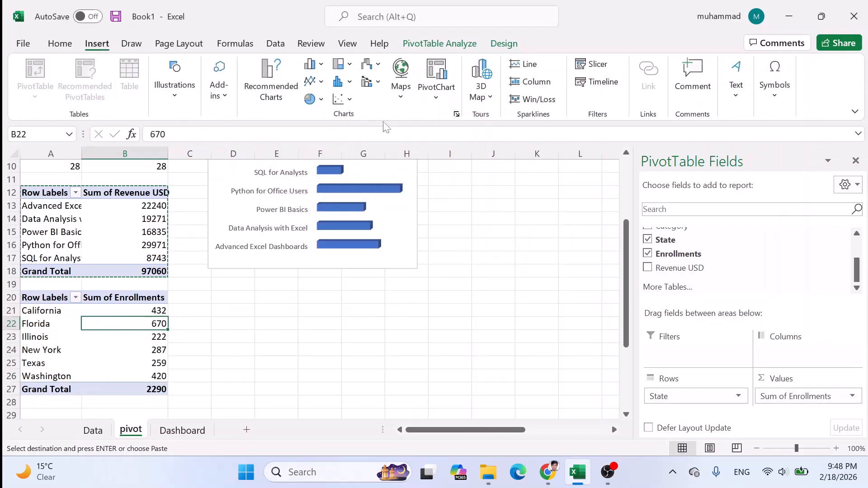
- Insert a 2-D clustered column chart from the state enrollments pivot table
click(367, 81)
click(367, 81)
click(315, 63)
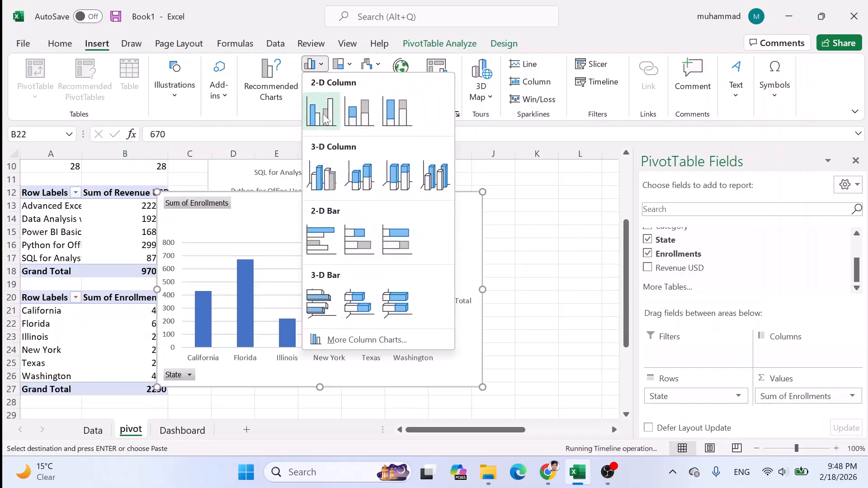
click(323, 115)
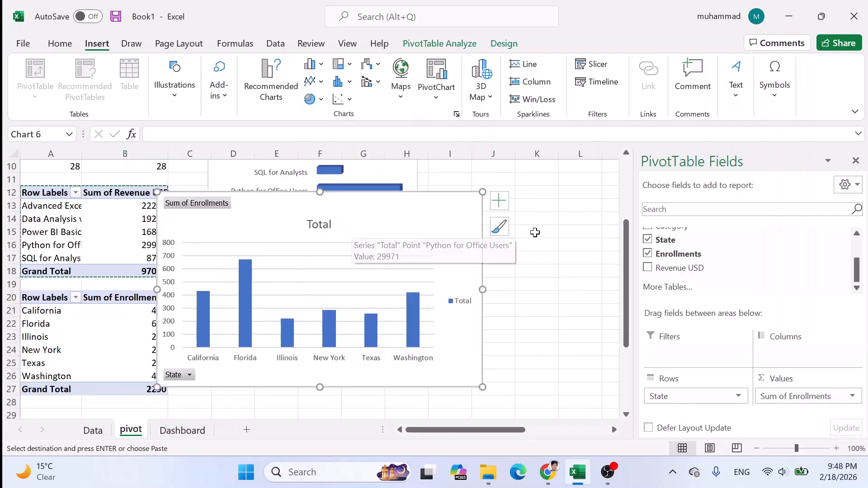
- Strip the state enrollments chart of its field buttons, title, gridlines and legend, and show data labels
click(767, 85)
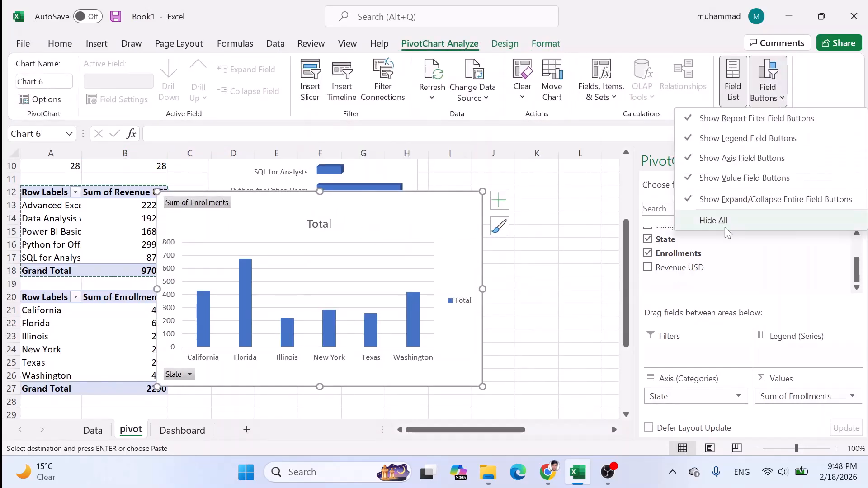
click(725, 228)
click(499, 200)
click(527, 249)
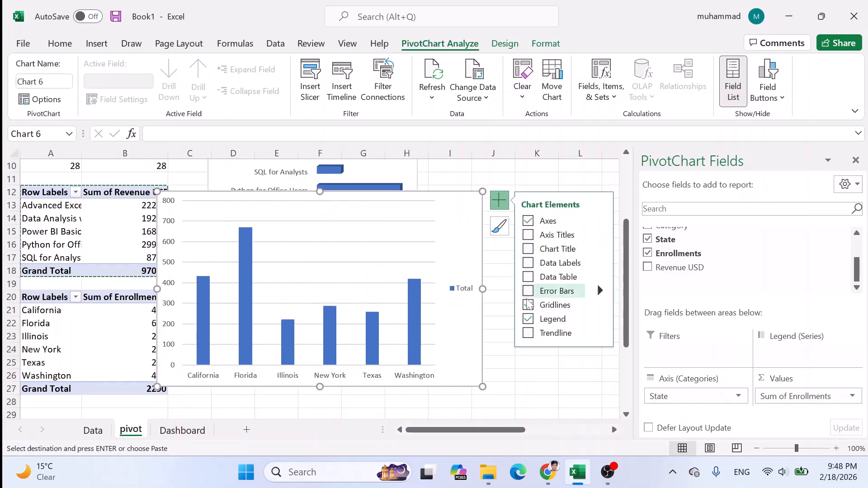
click(528, 305)
click(528, 319)
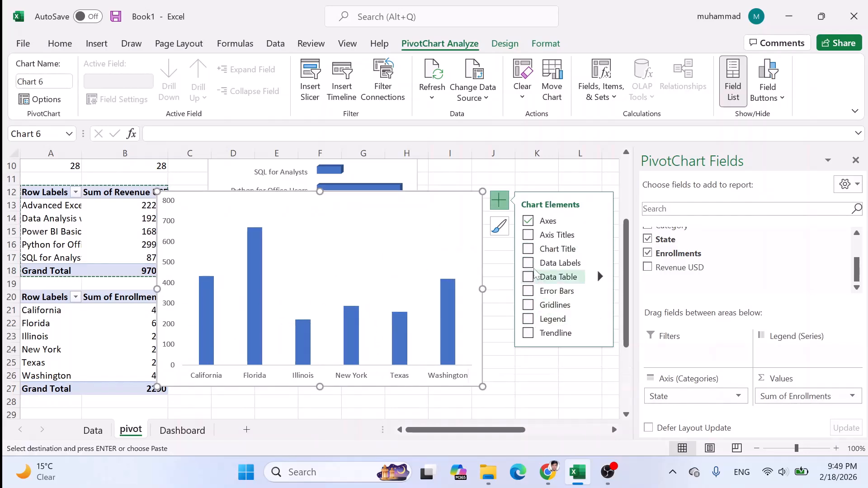
click(529, 263)
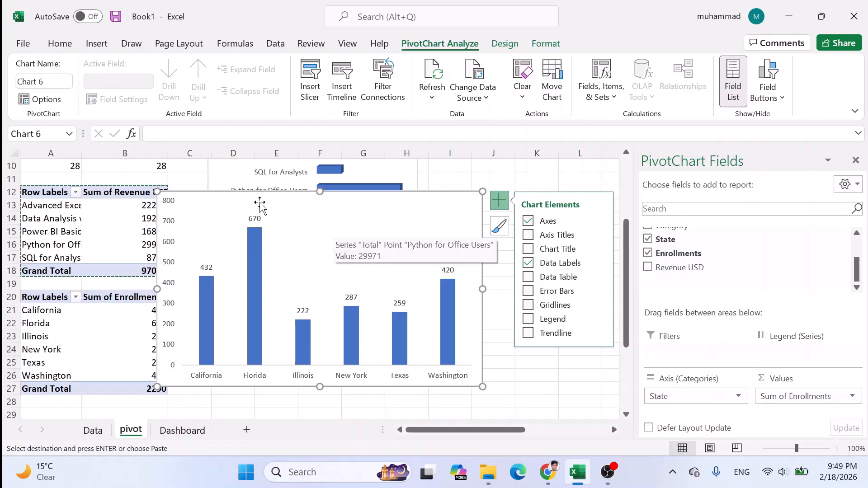
- Shrink the state enrollments chart to about 1.93" by 3.55" and copy it to the Dashboard sheet below the Date timeline
drag(157, 191, 252, 261)
key(ctrl+c)
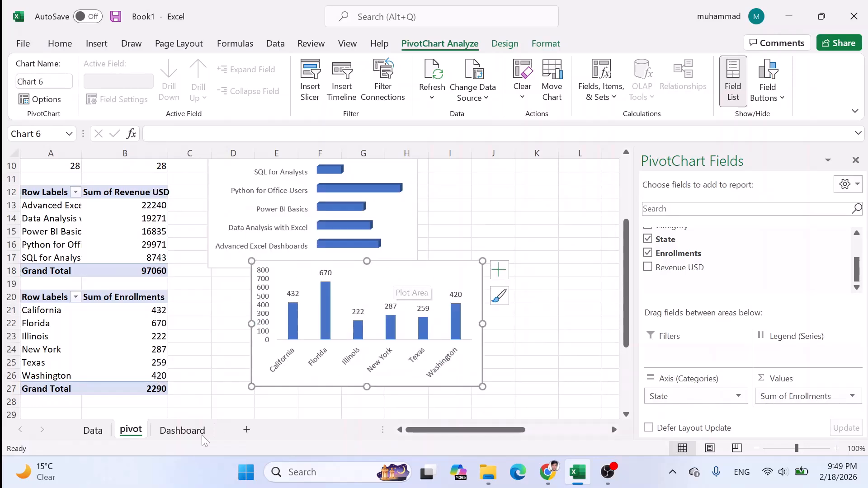
click(182, 430)
key(ctrl+v)
drag(226, 244, 837, 381)
click(855, 160)
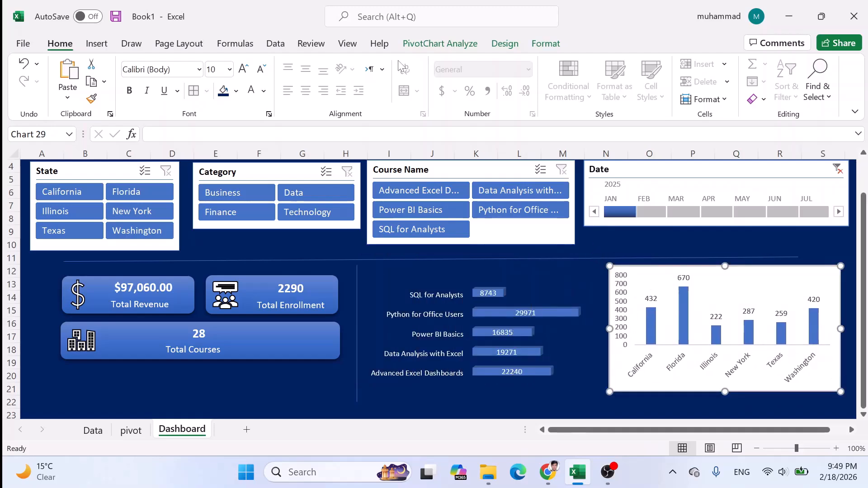
- Open the shape fill colours for the dashboard column chart's area
click(515, 45)
click(546, 43)
click(380, 64)
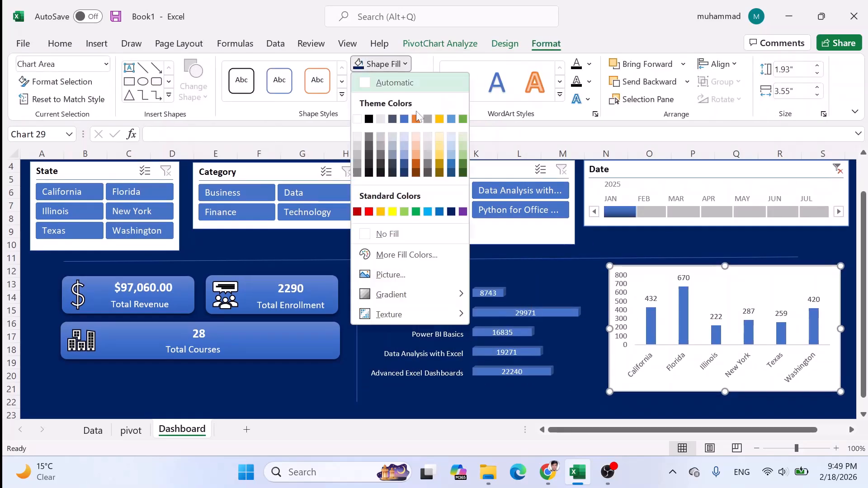